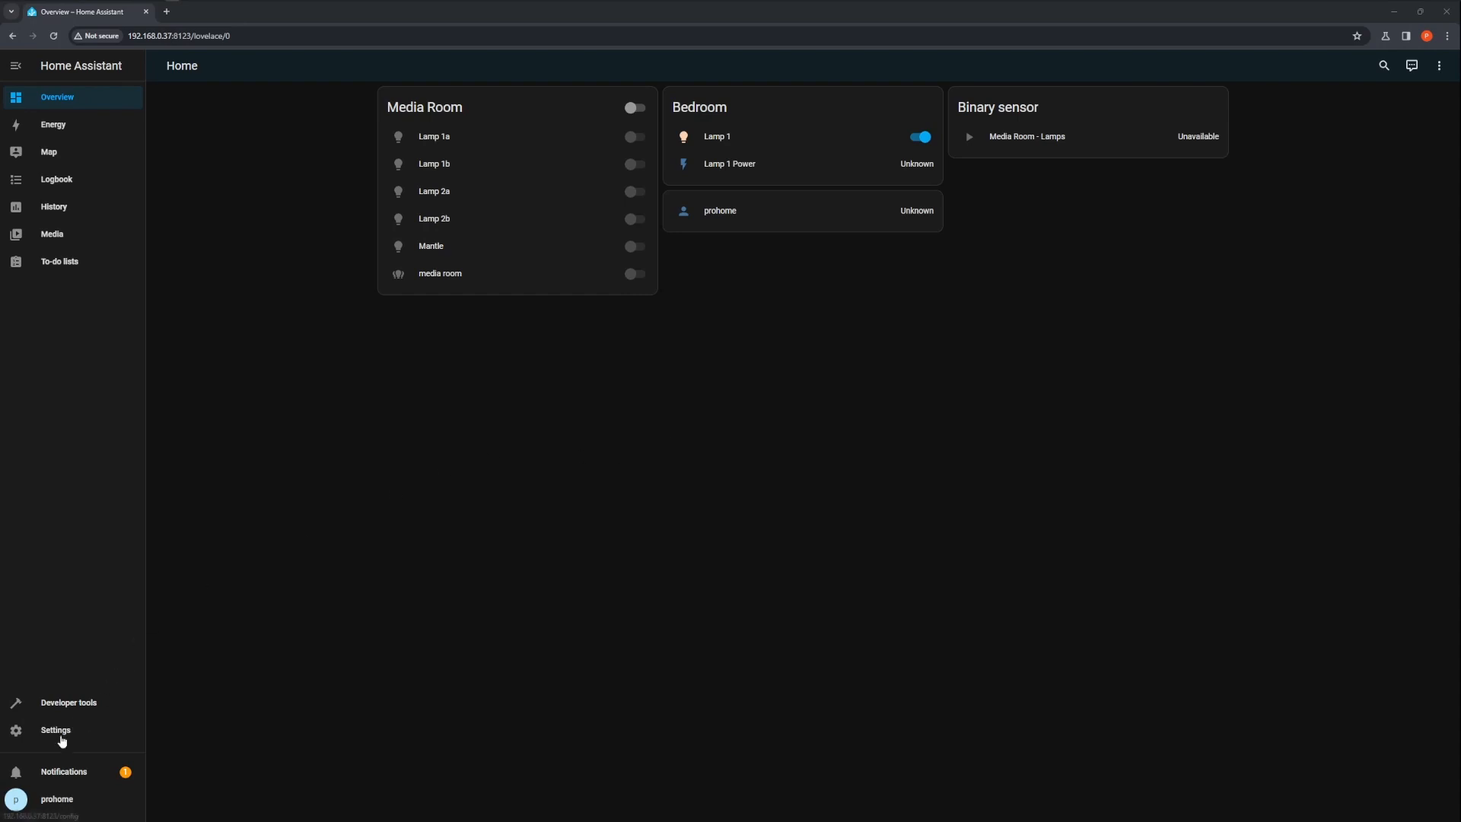
# Open the add-on store from Settings and search for and open the Advanced SSH & Web Terminal add-on
pyautogui.click(54, 737)
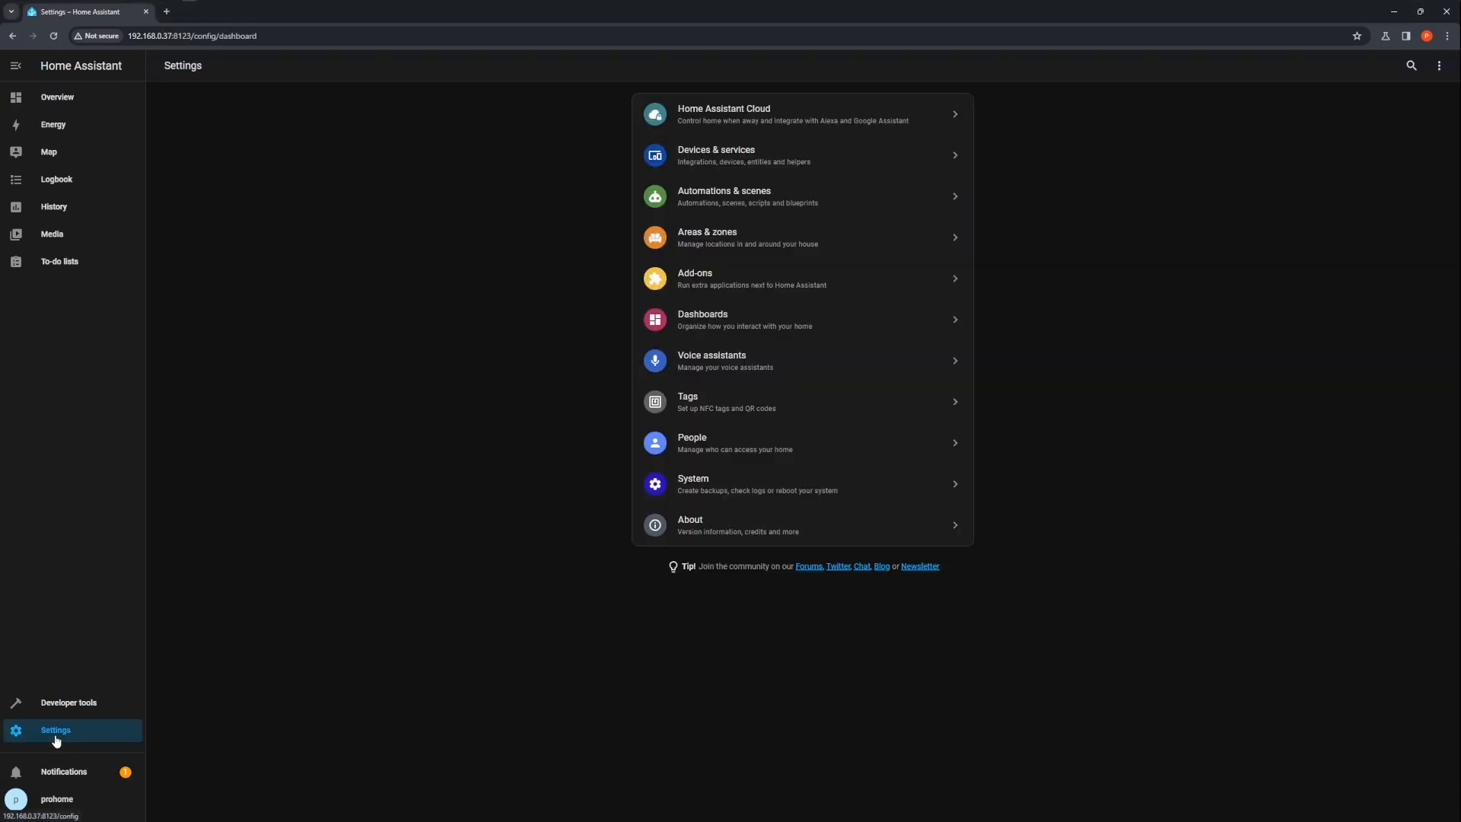
pyautogui.click(799, 277)
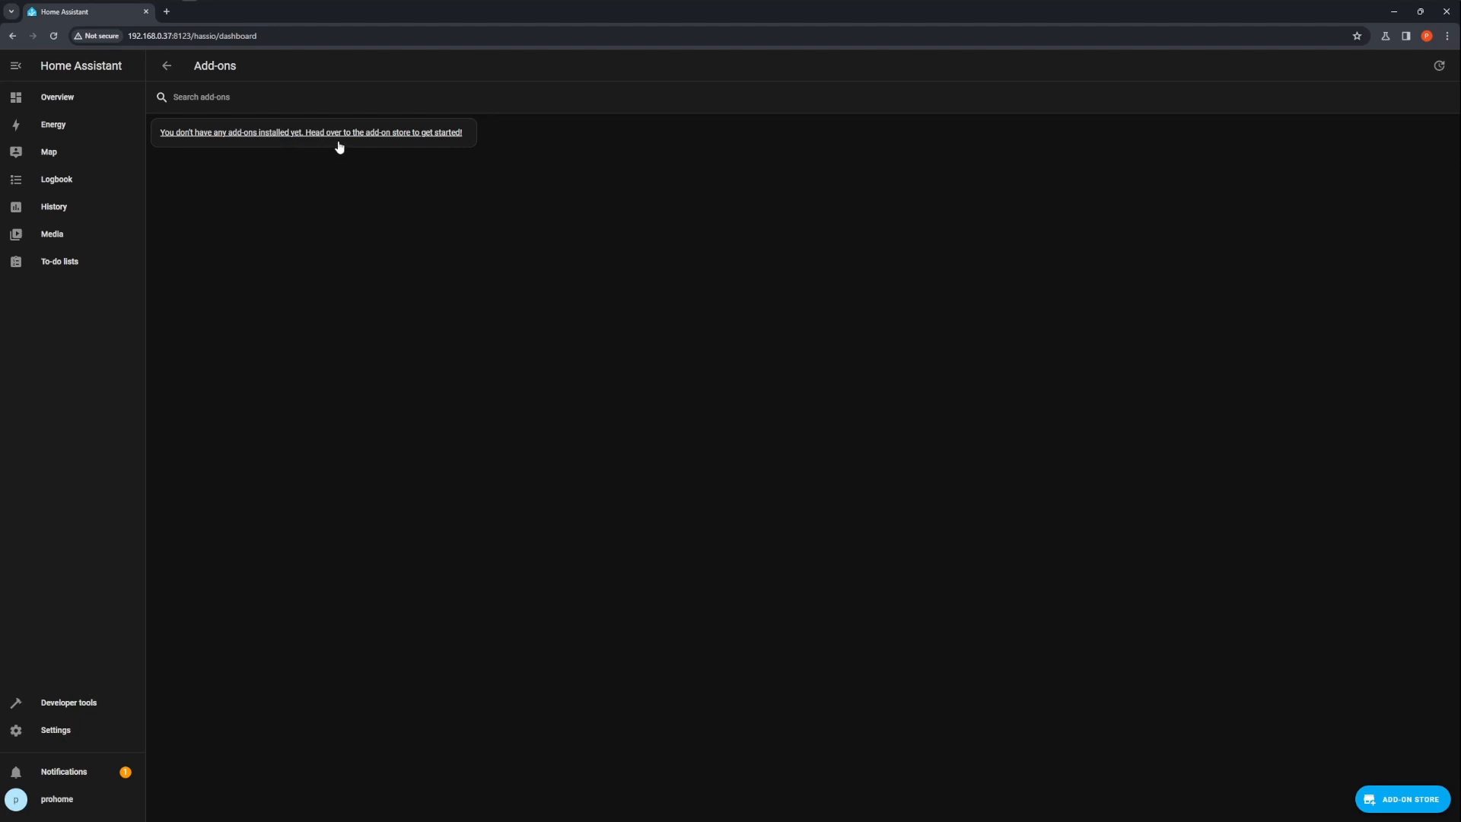
pyautogui.click(1403, 801)
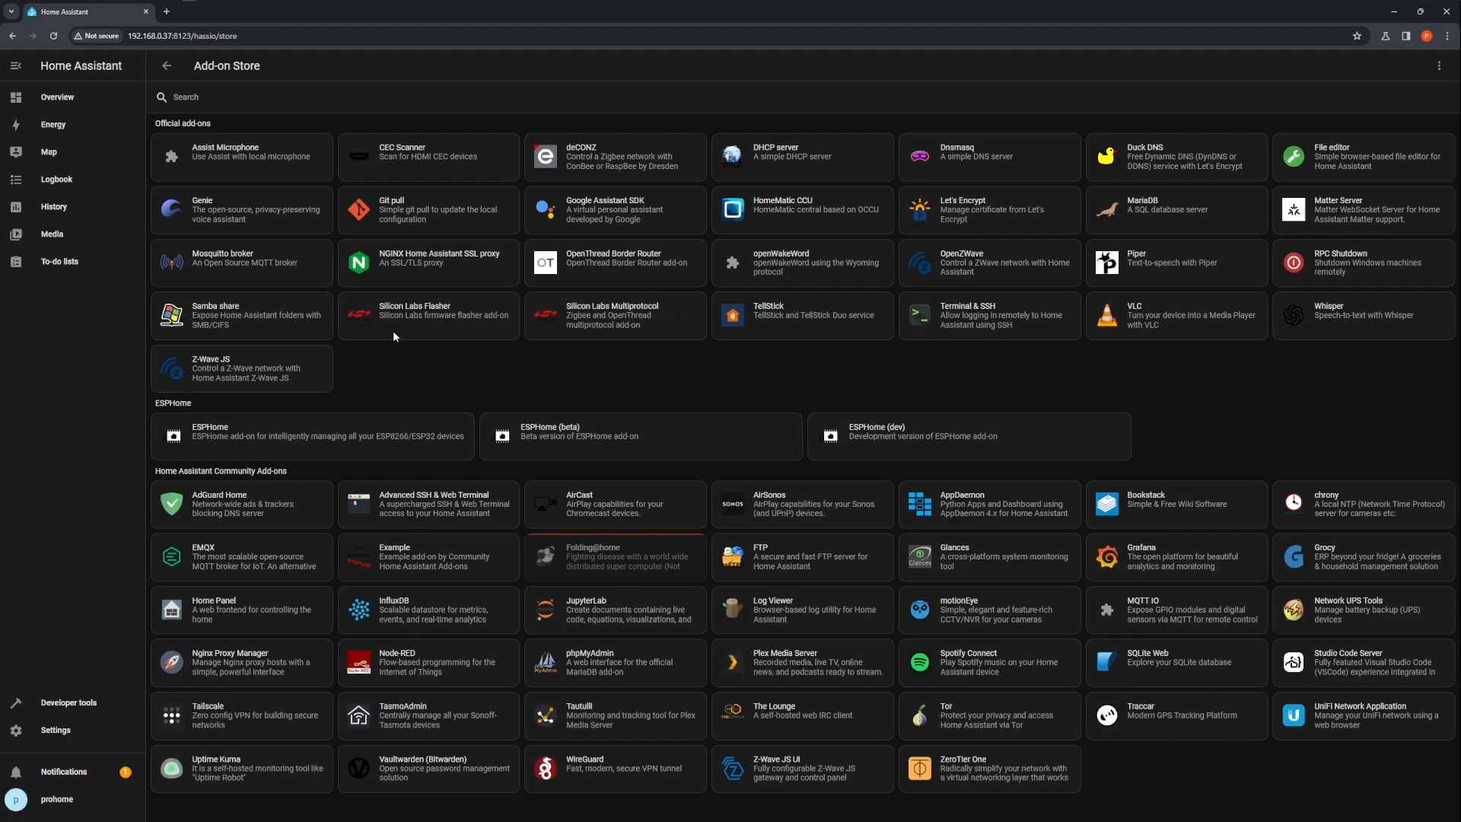
pyautogui.click(222, 98)
pyautogui.write('advan')
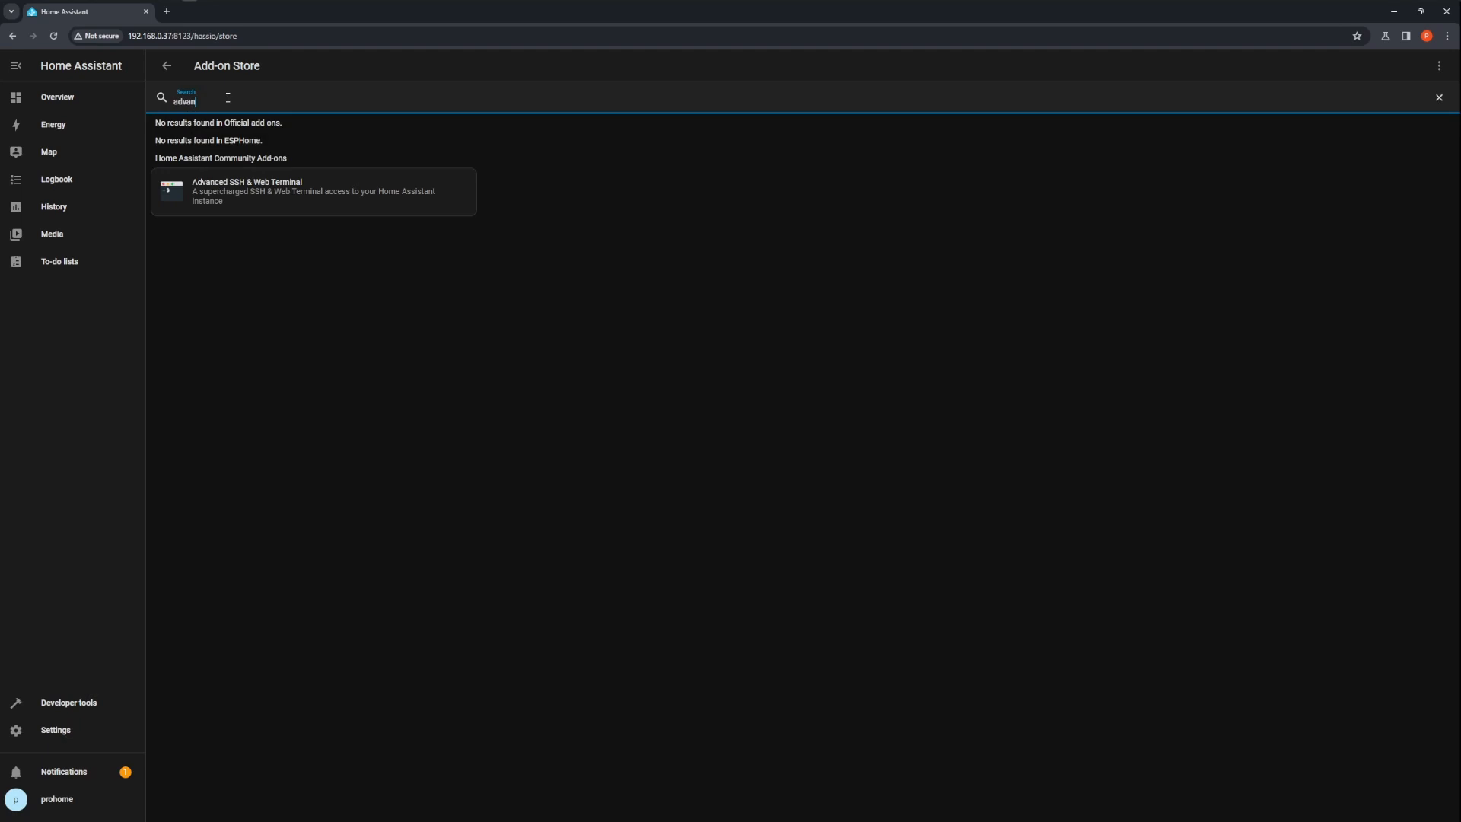
pyautogui.click(253, 194)
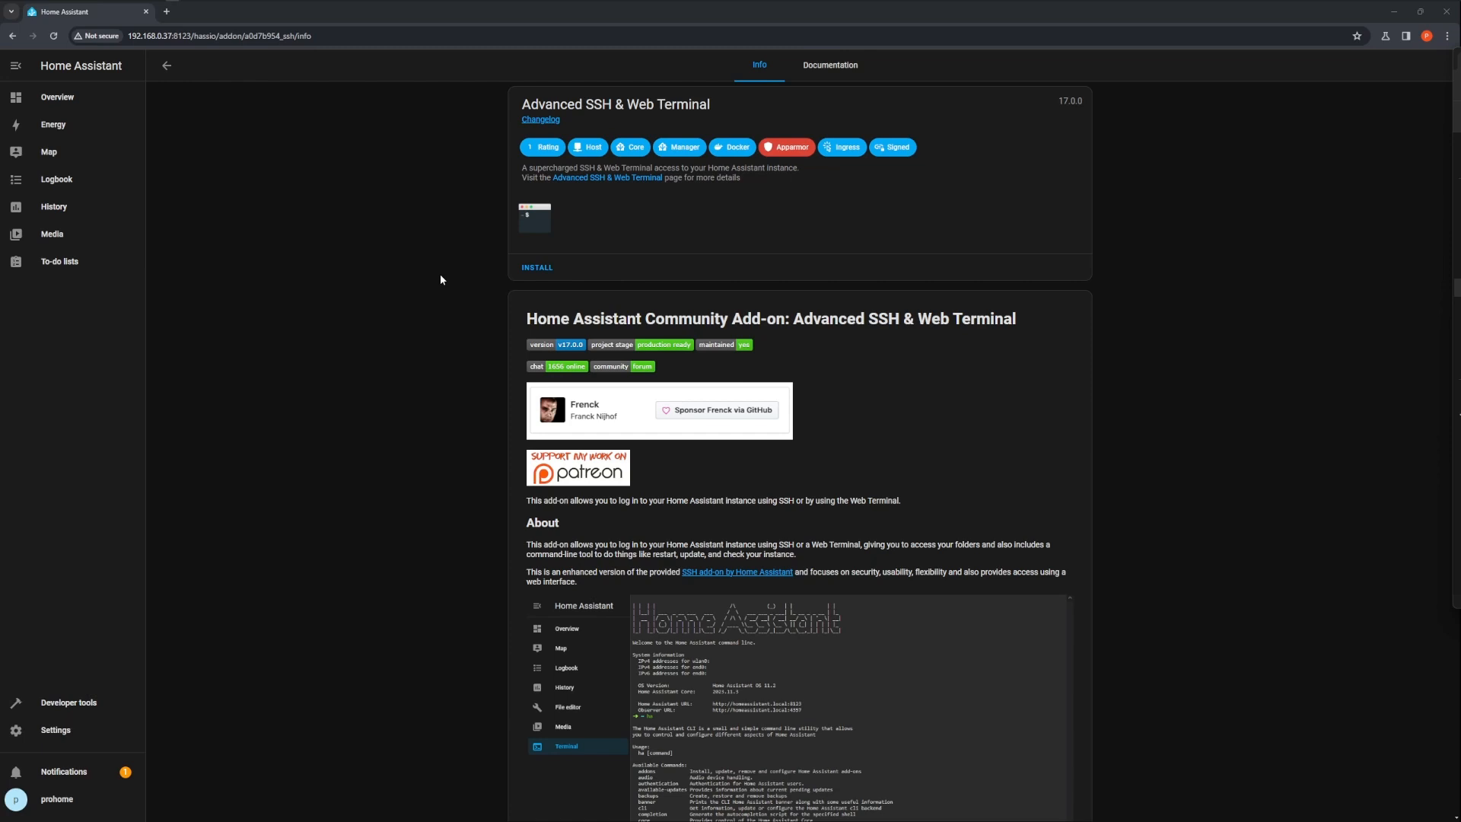
# Install the add-on and turn on Watchdog, Auto update and Show in sidebar
pyautogui.click(539, 270)
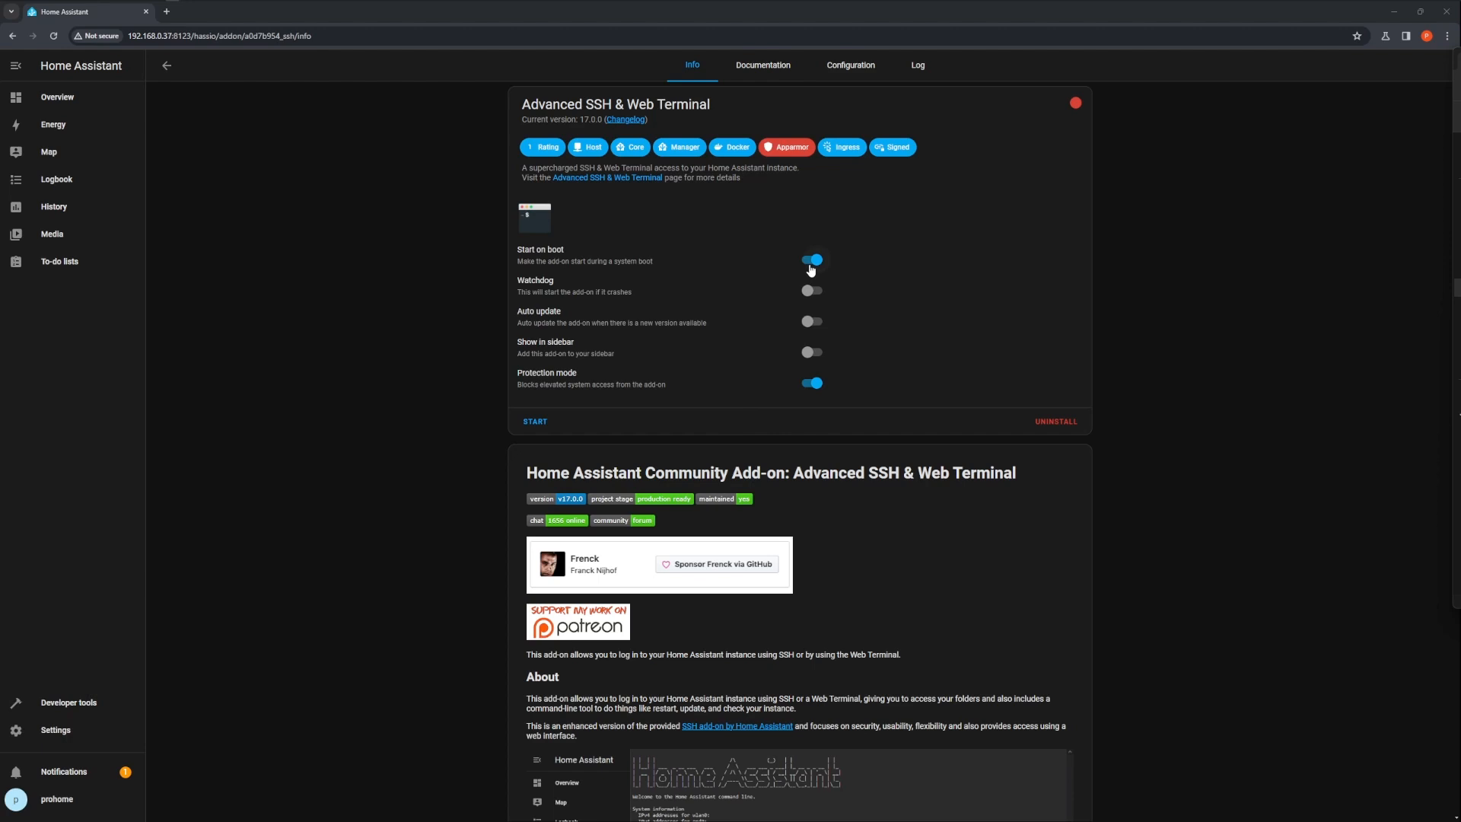
pyautogui.click(813, 293)
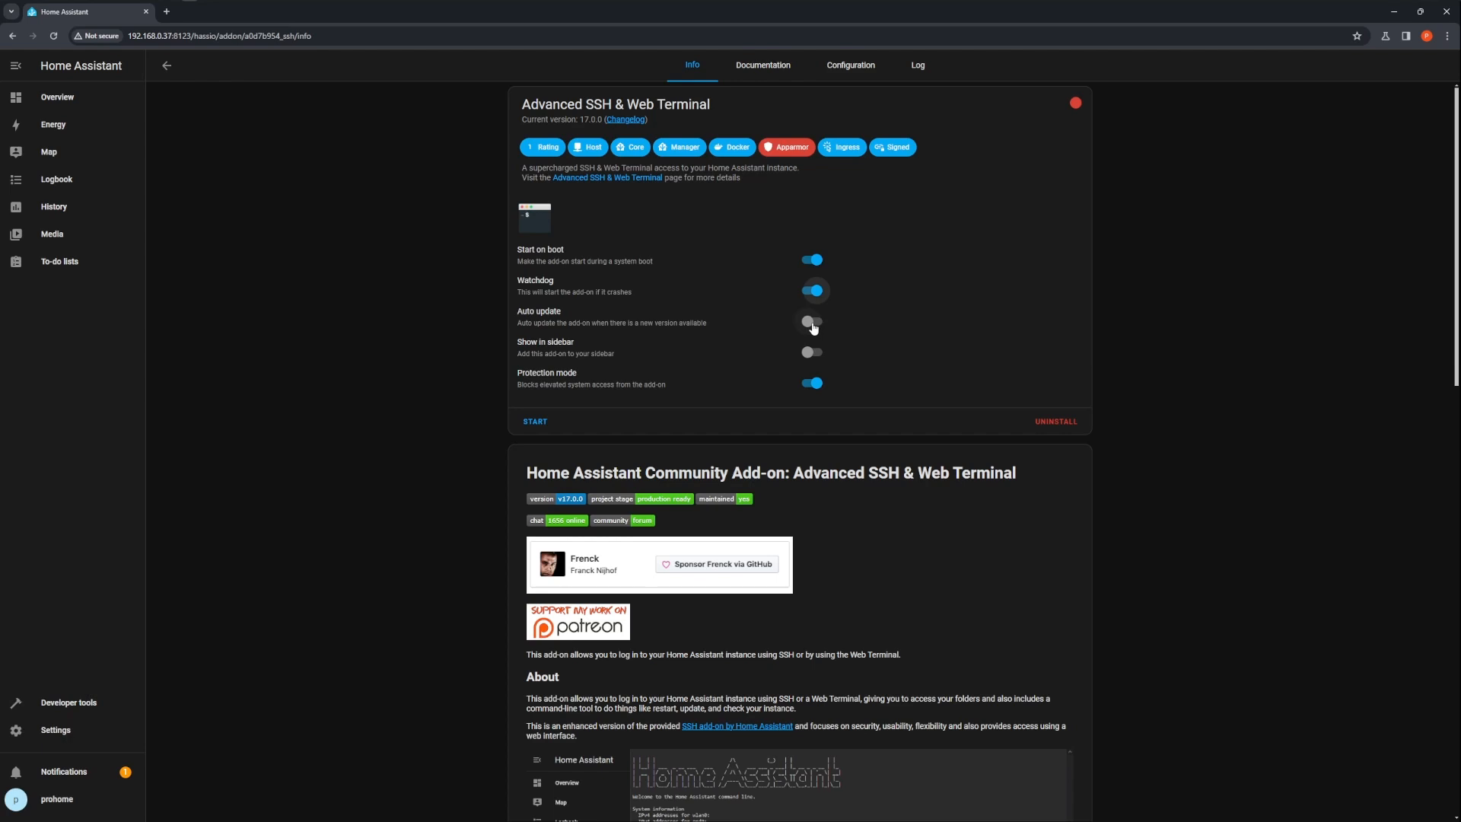
pyautogui.click(813, 325)
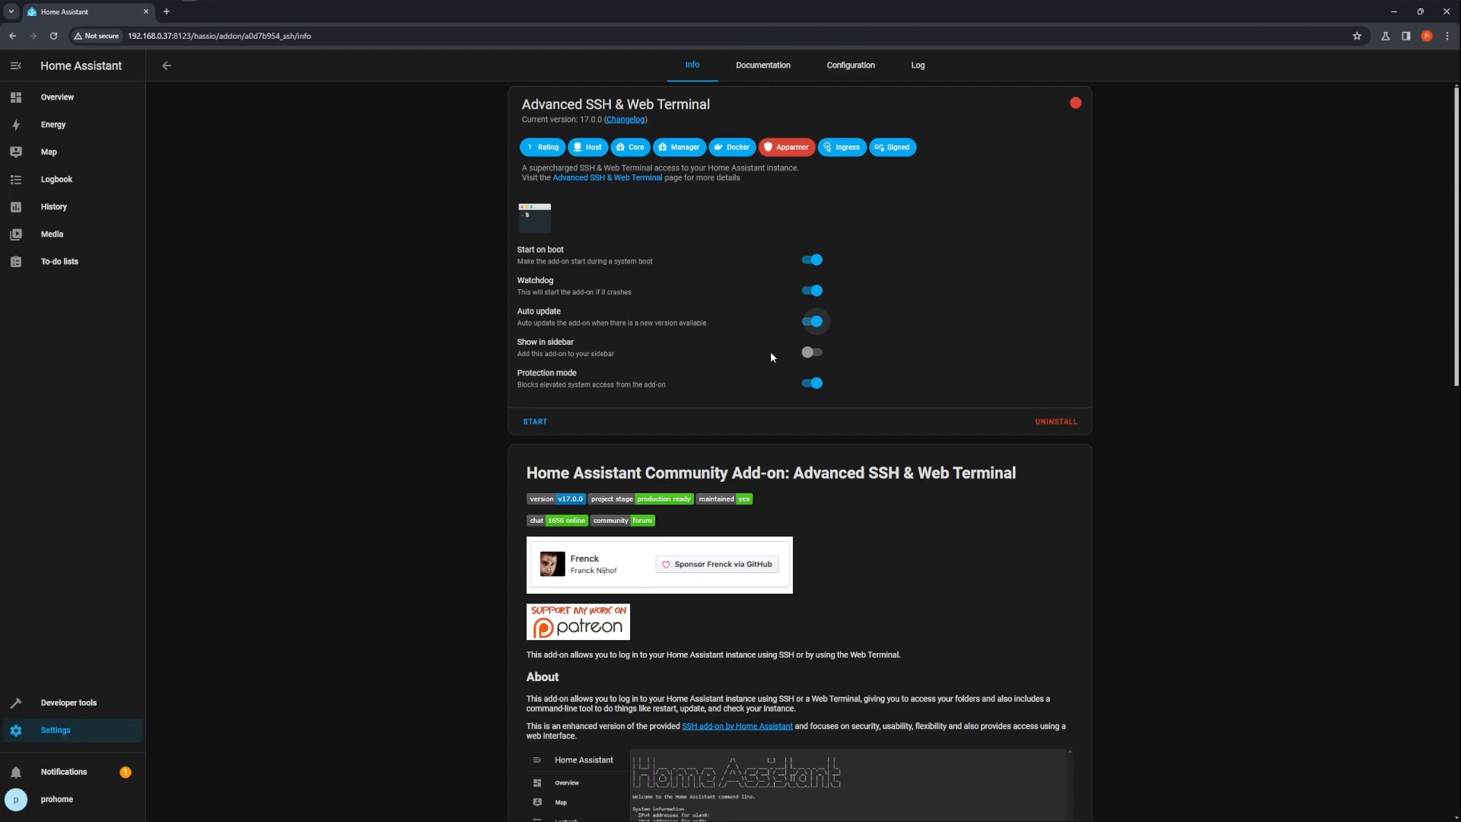
pyautogui.click(813, 353)
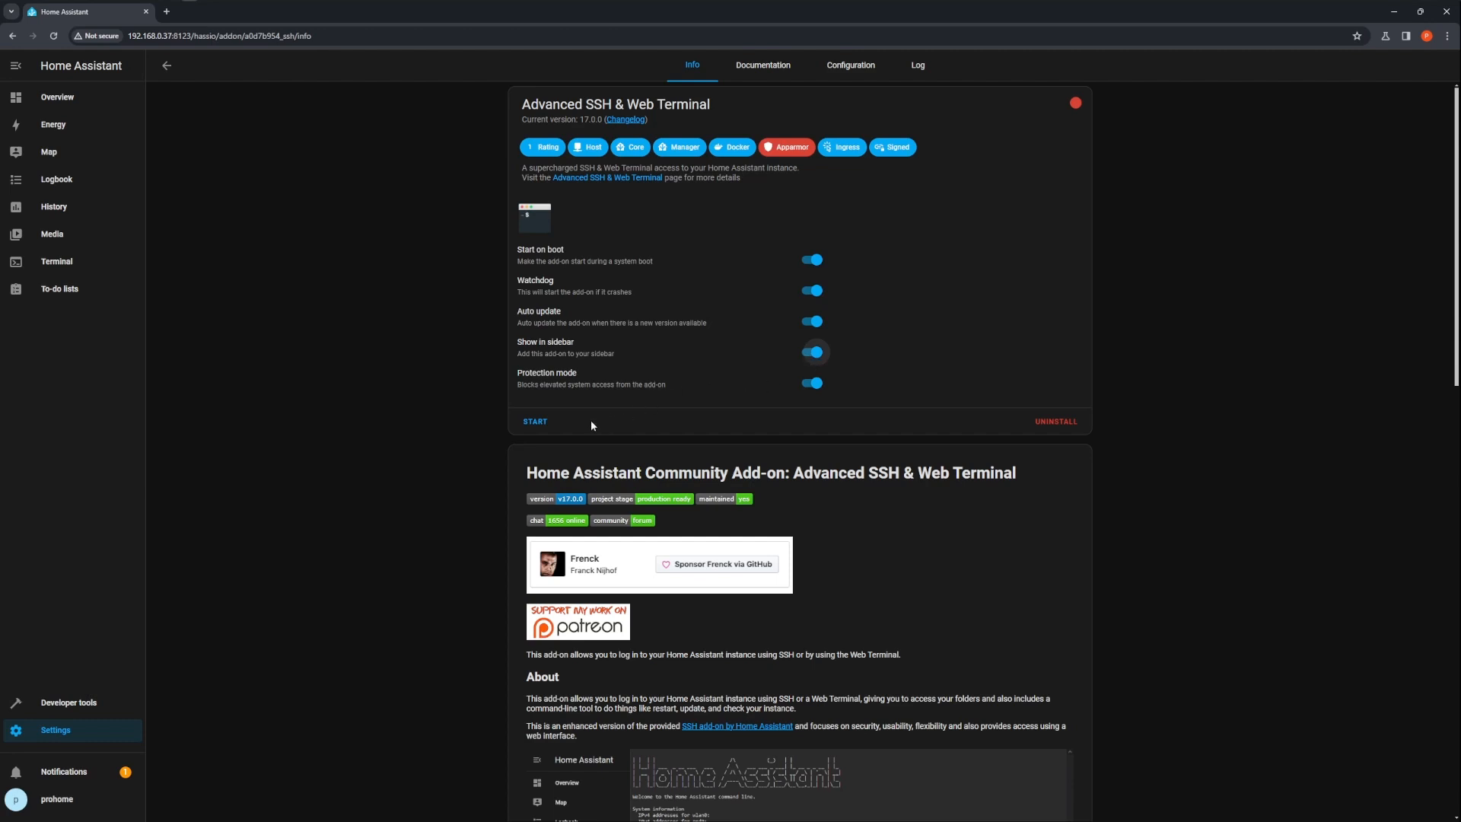
# In the add-on configuration, set the SSH username and password and save the options
pyautogui.click(858, 73)
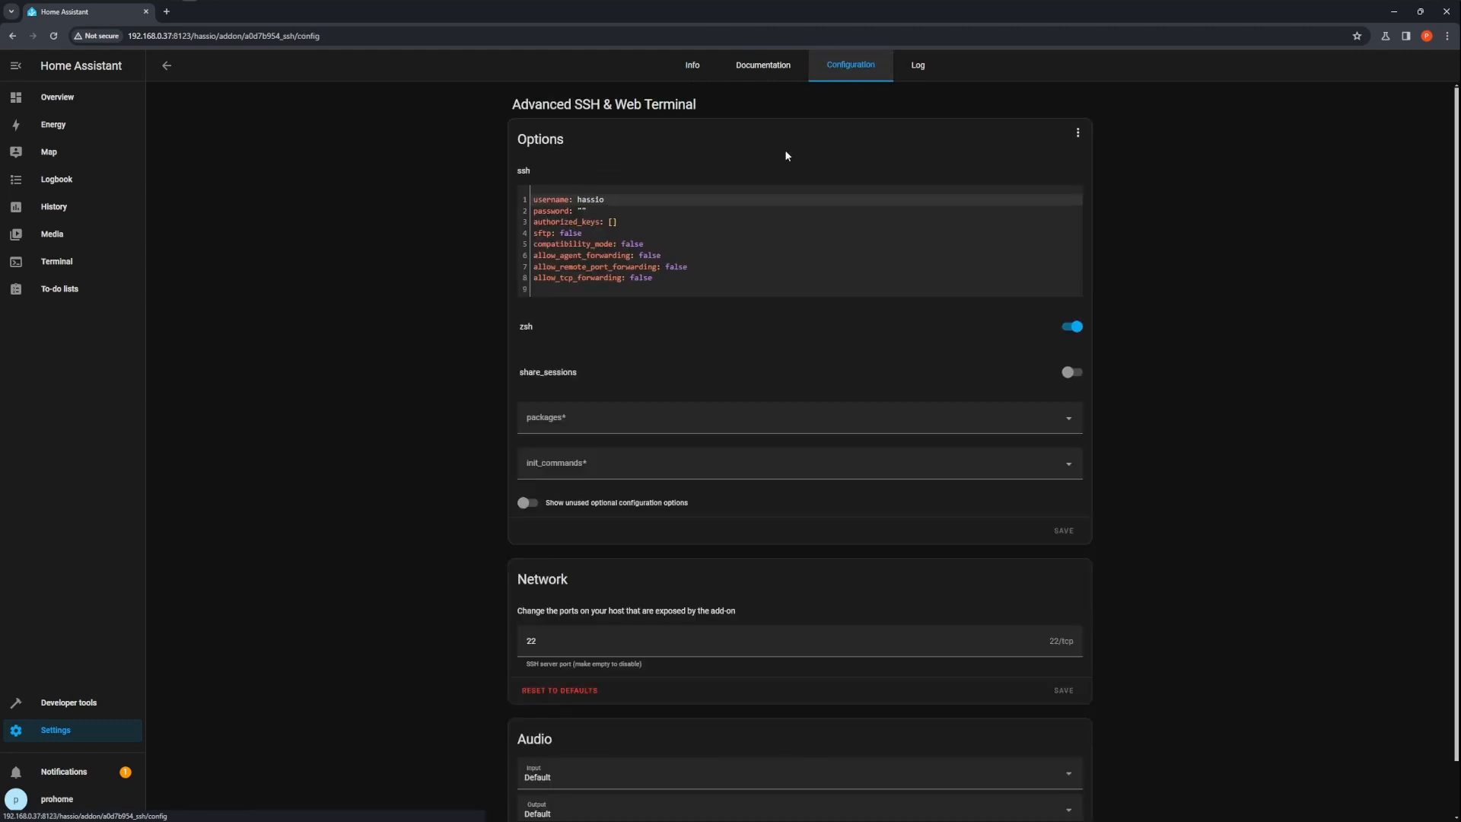
pyautogui.doubleClick(600, 200)
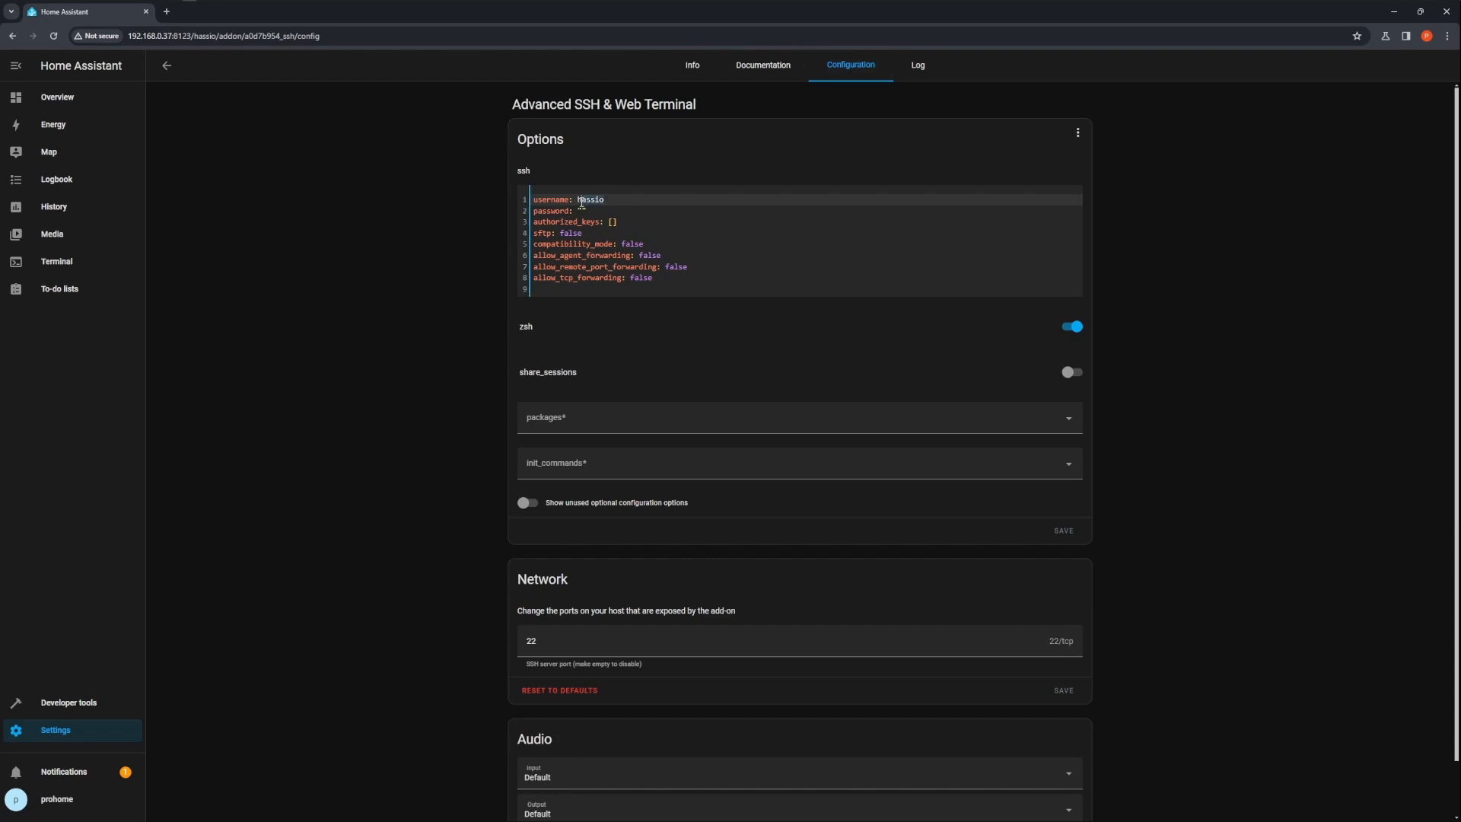
pyautogui.write('prohome')
pyautogui.press('Down')
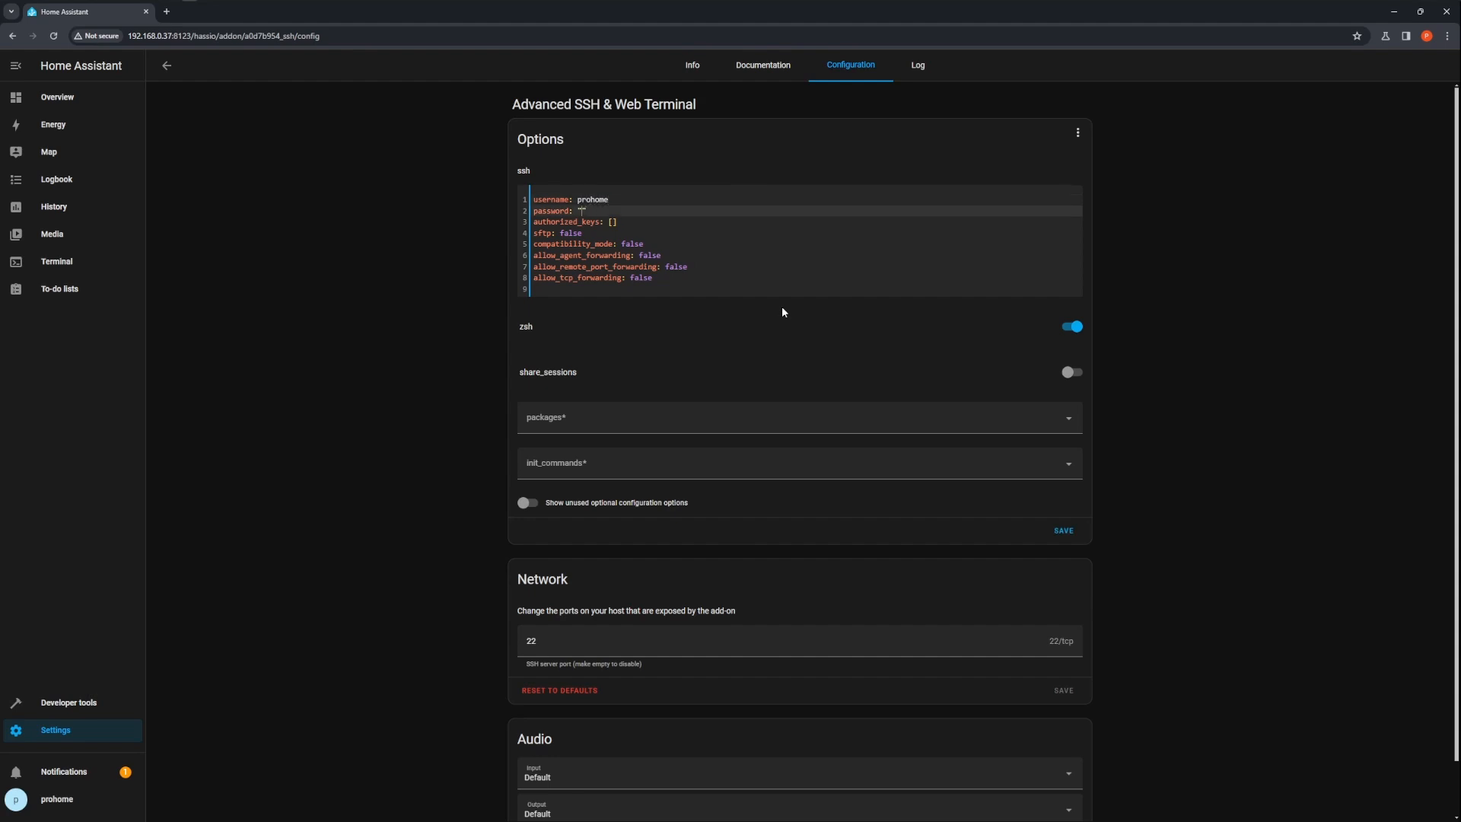
pyautogui.write('demo1234')
pyautogui.click(1061, 540)
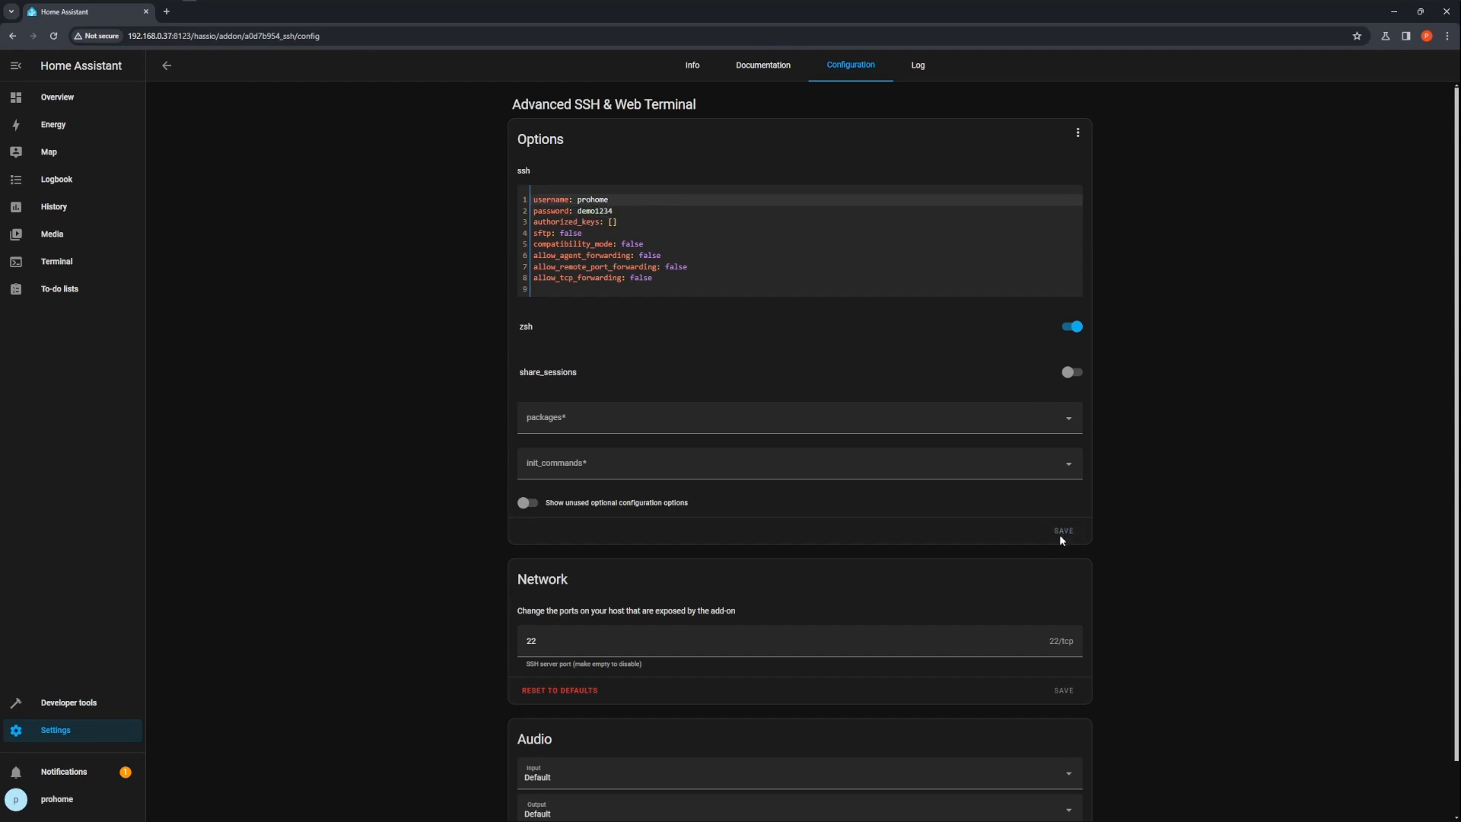
# Start the add-on and open its Terminal page
pyautogui.click(697, 70)
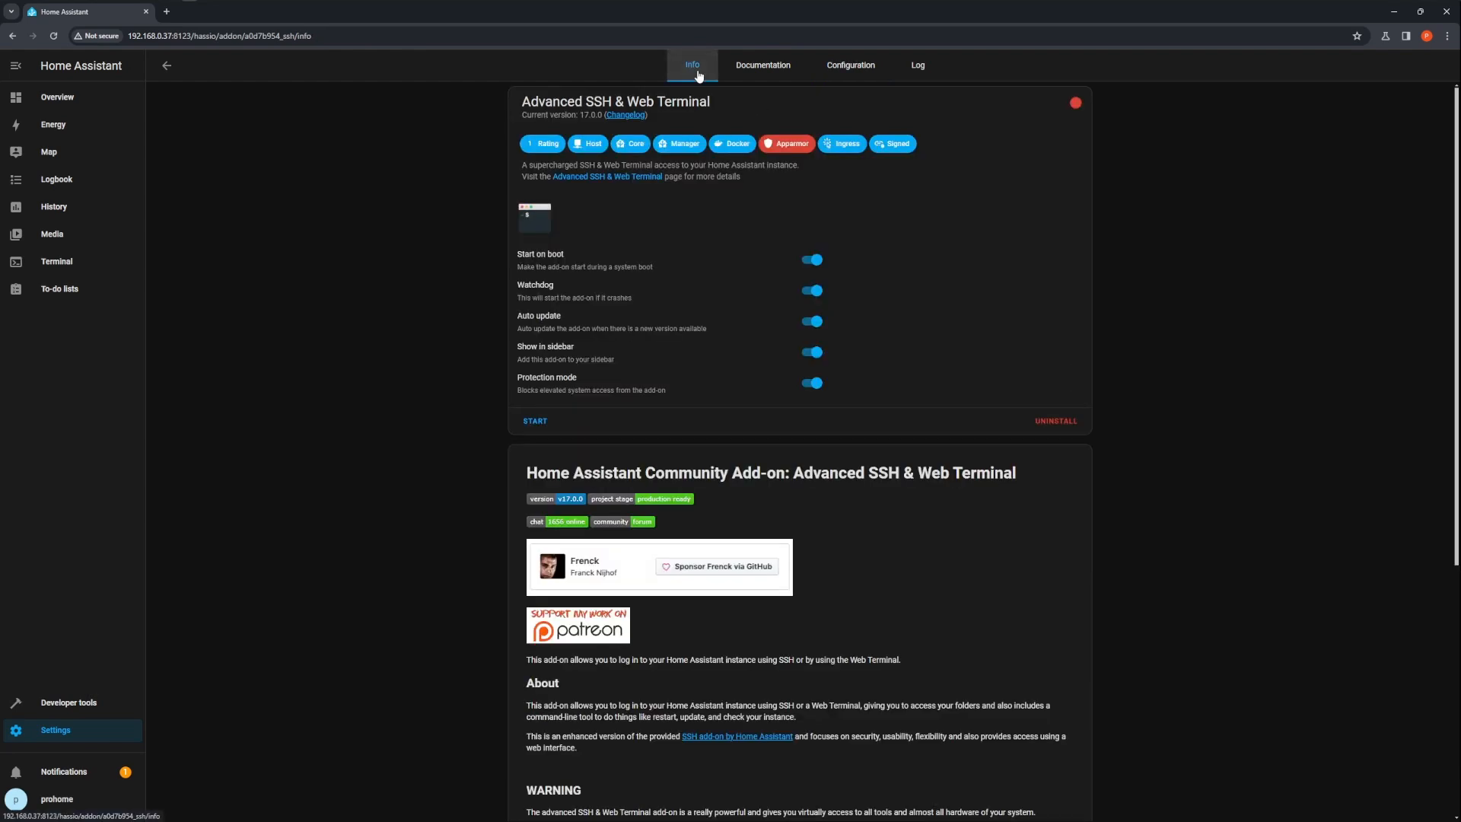
pyautogui.click(536, 421)
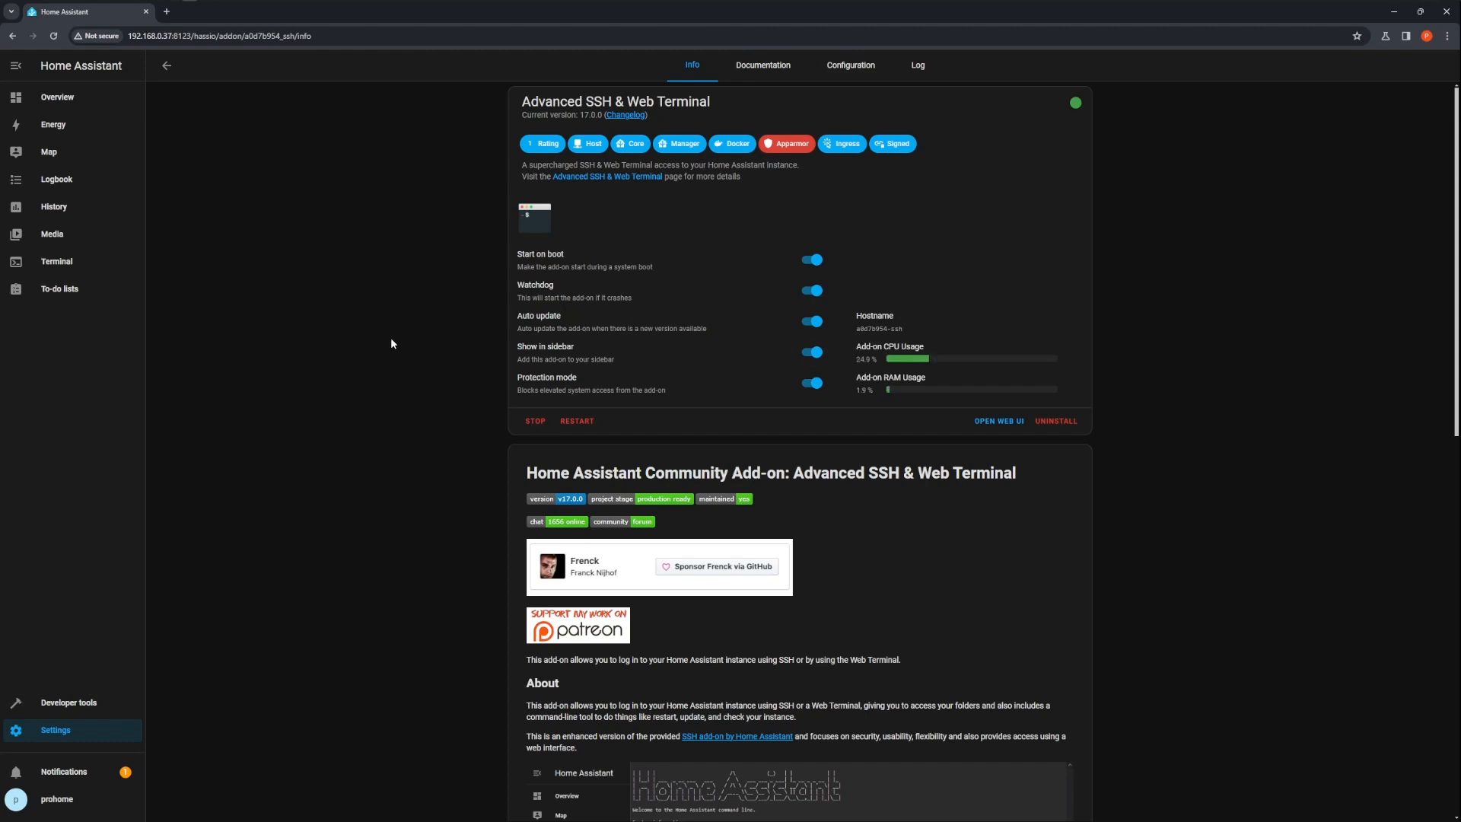
pyautogui.click(69, 267)
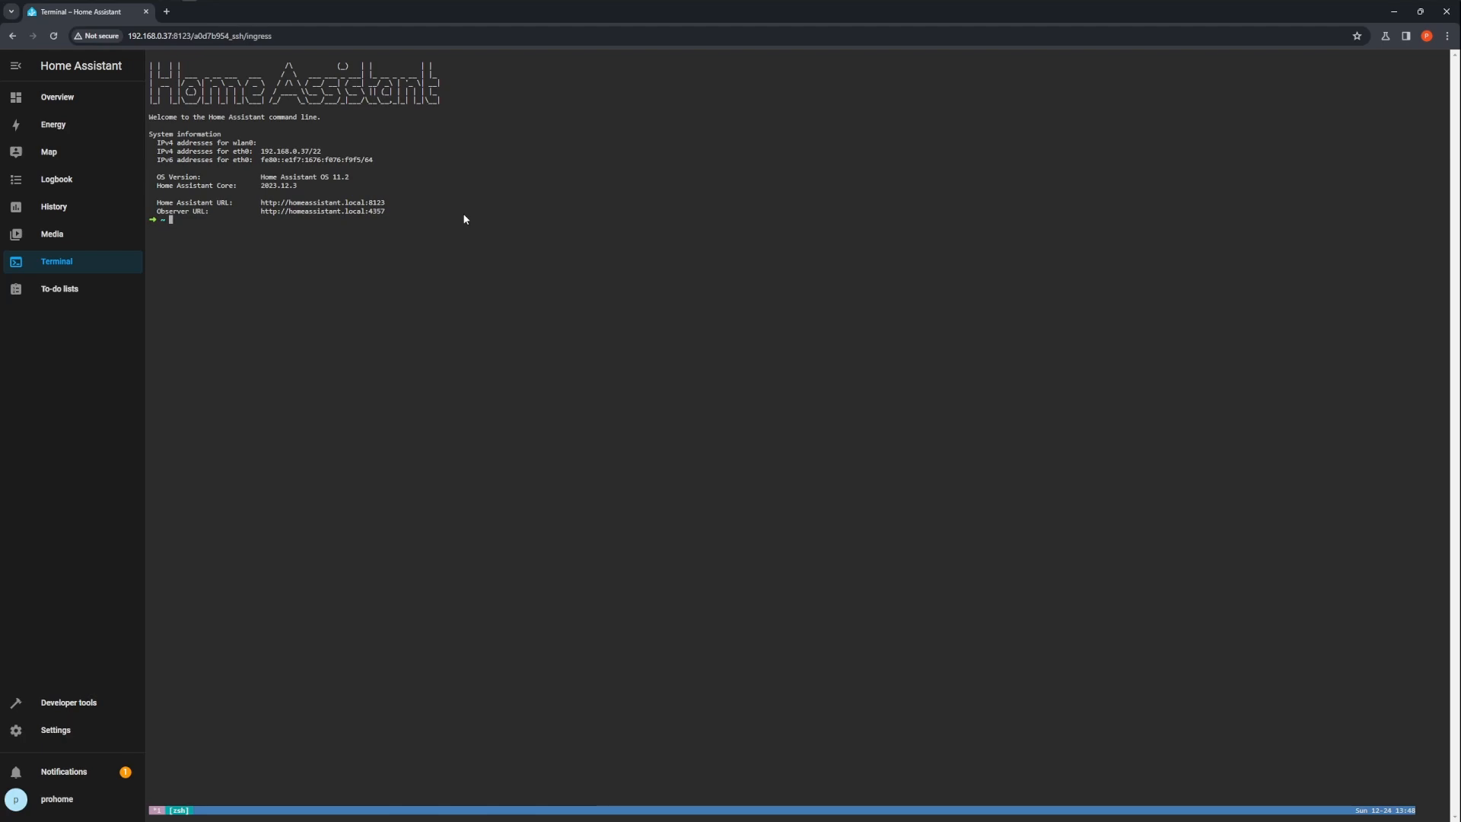
# In a new browser tab, search for "download hacs", open the HACS Download page and copy the wget install command
pyautogui.click(167, 11)
pyautogui.click(186, 35)
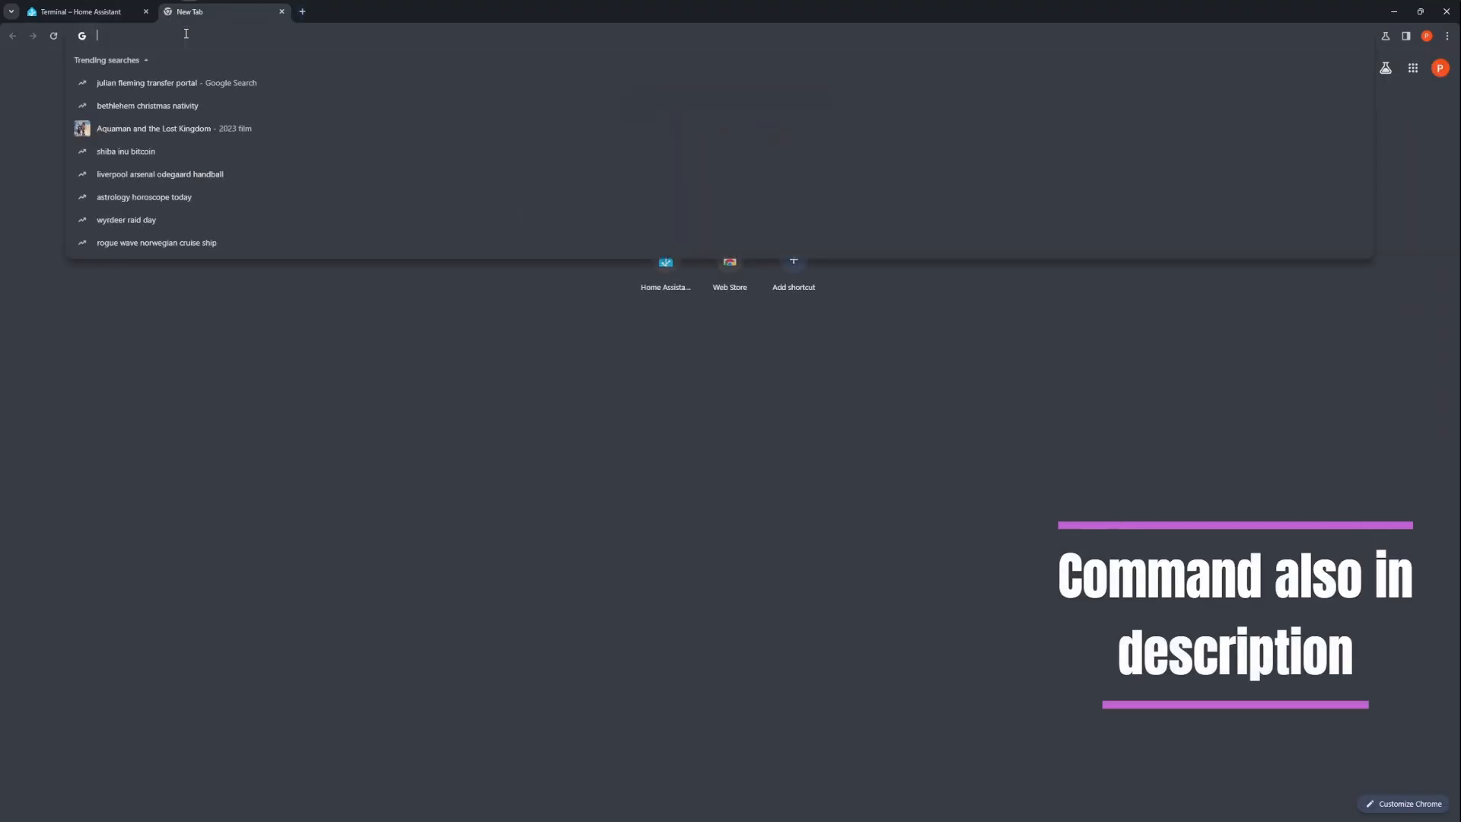
pyautogui.write('down')
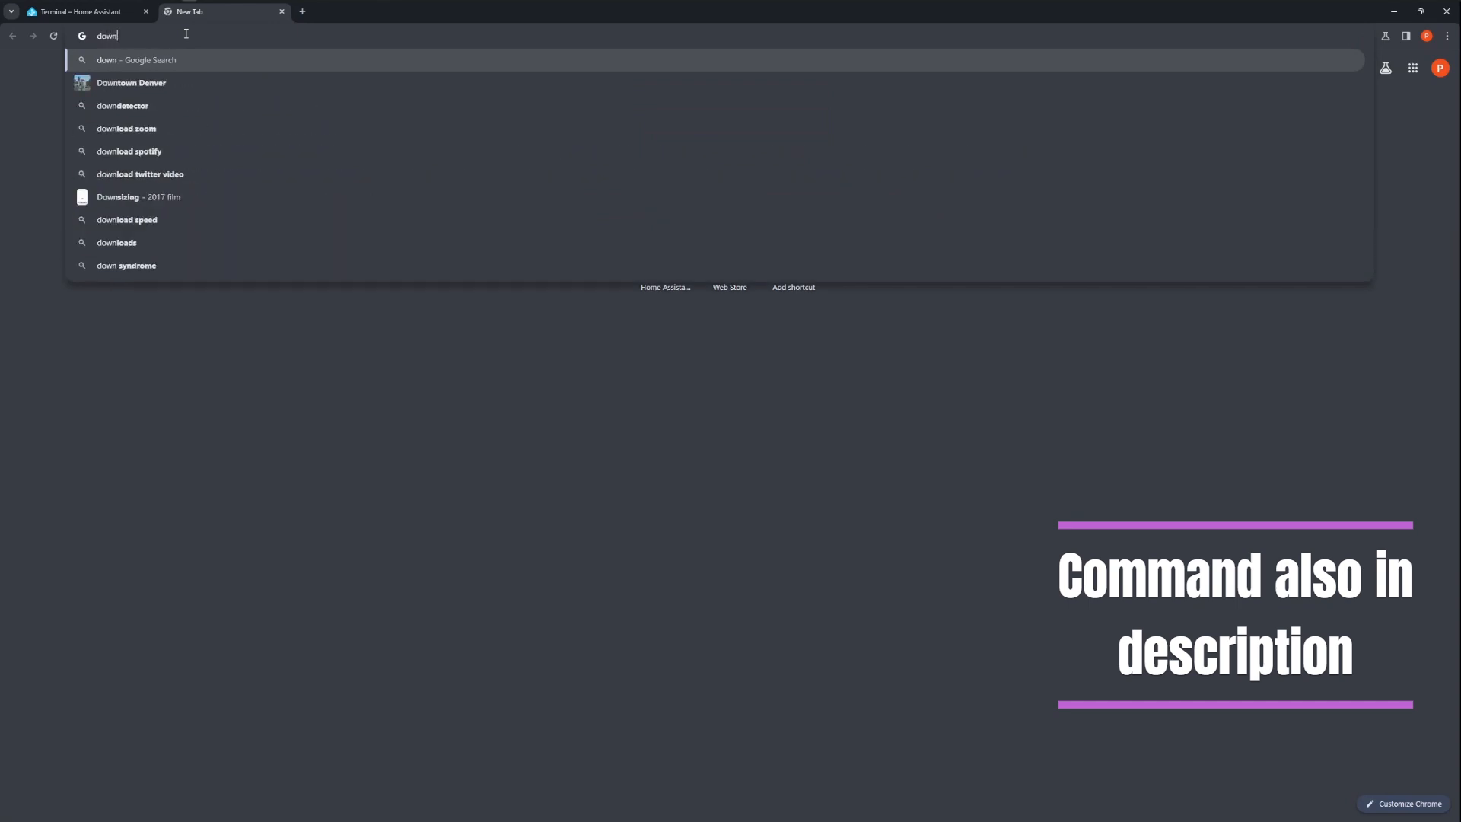
pyautogui.write('load hacs')
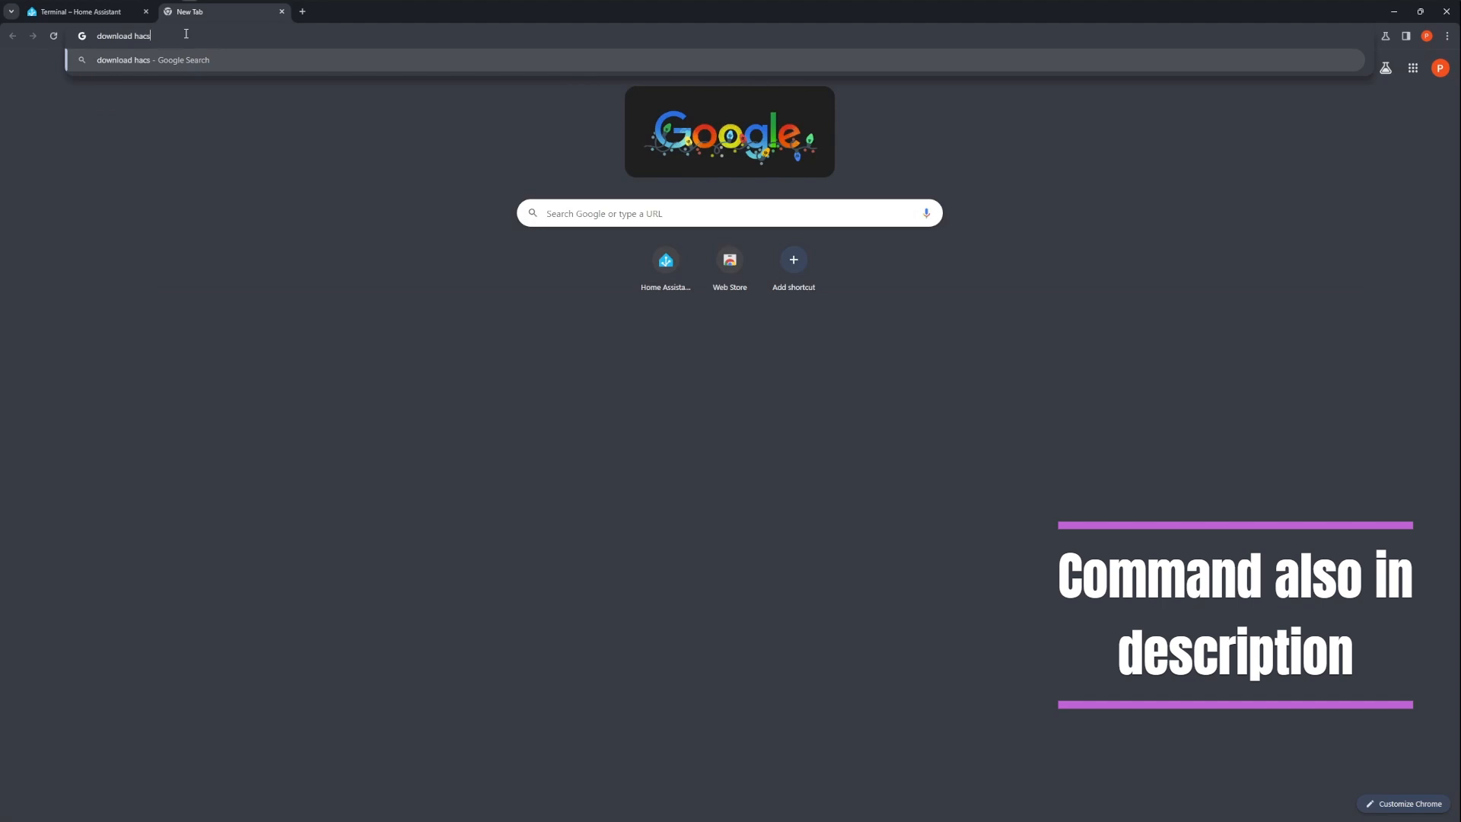
pyautogui.press('Return')
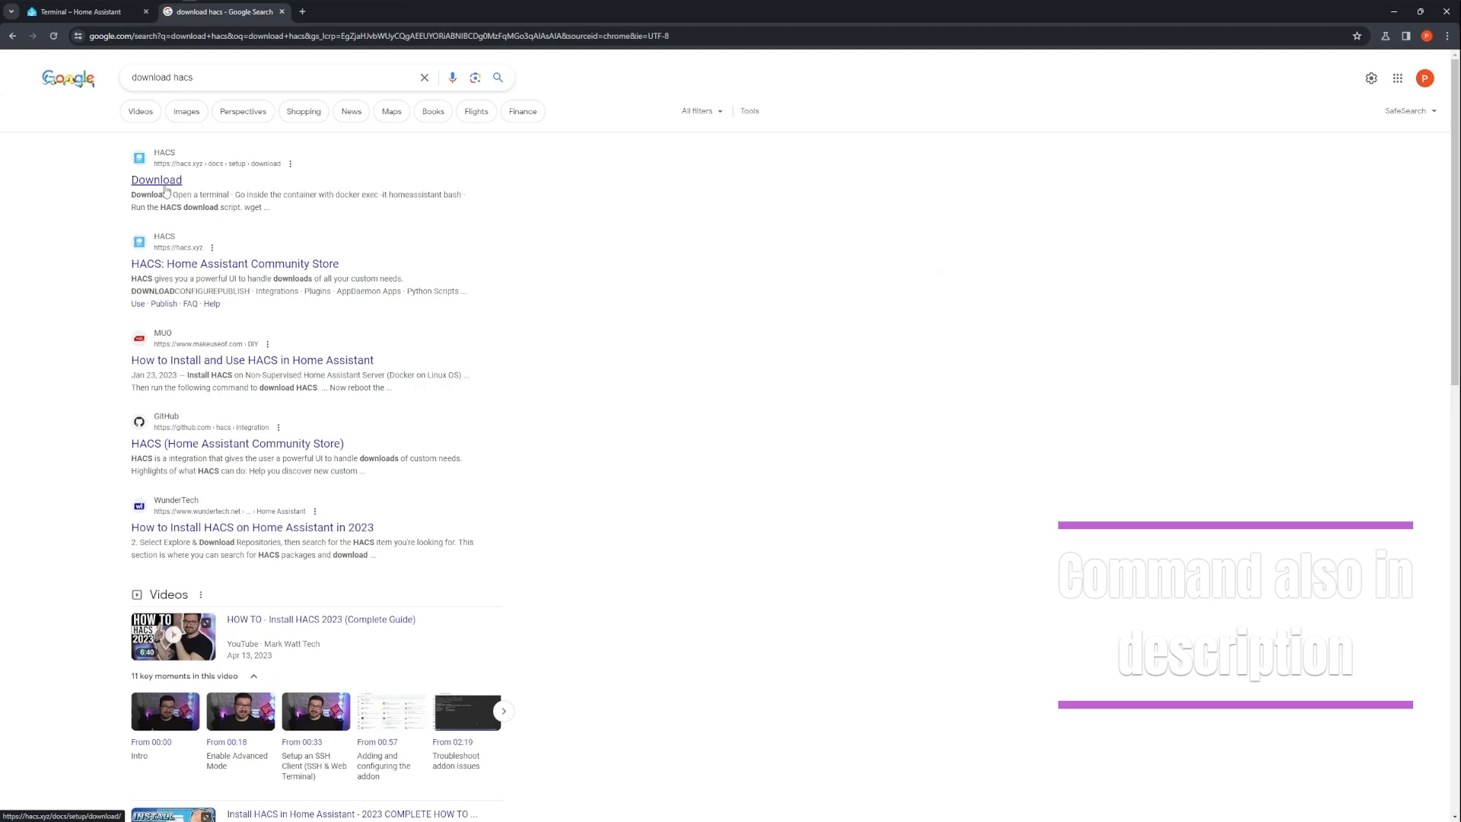
pyautogui.click(166, 190)
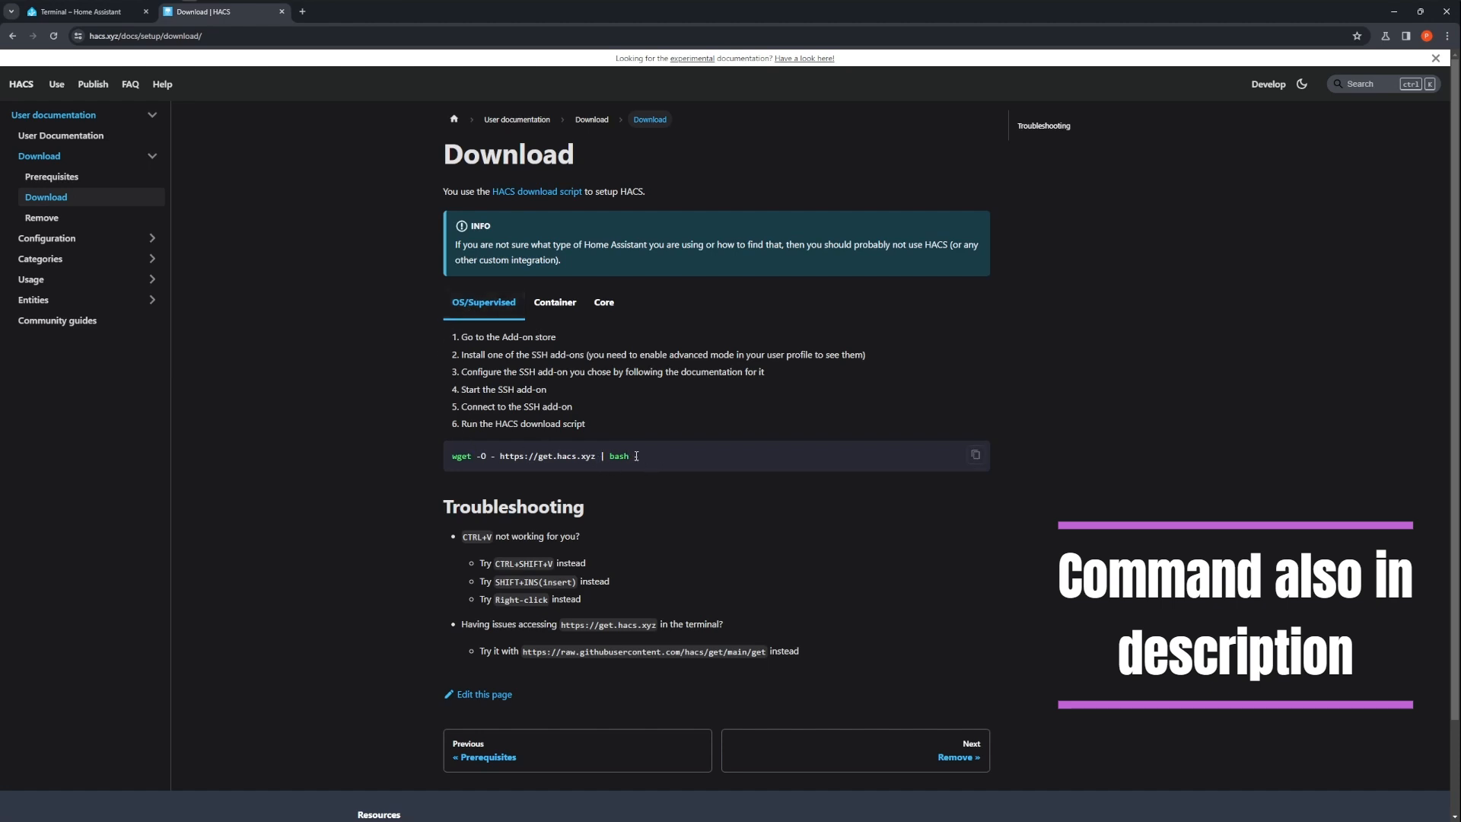
pyautogui.moveTo(641, 460); pyautogui.dragTo(449, 464)
pyautogui.hotkey('ctrl', 'c')
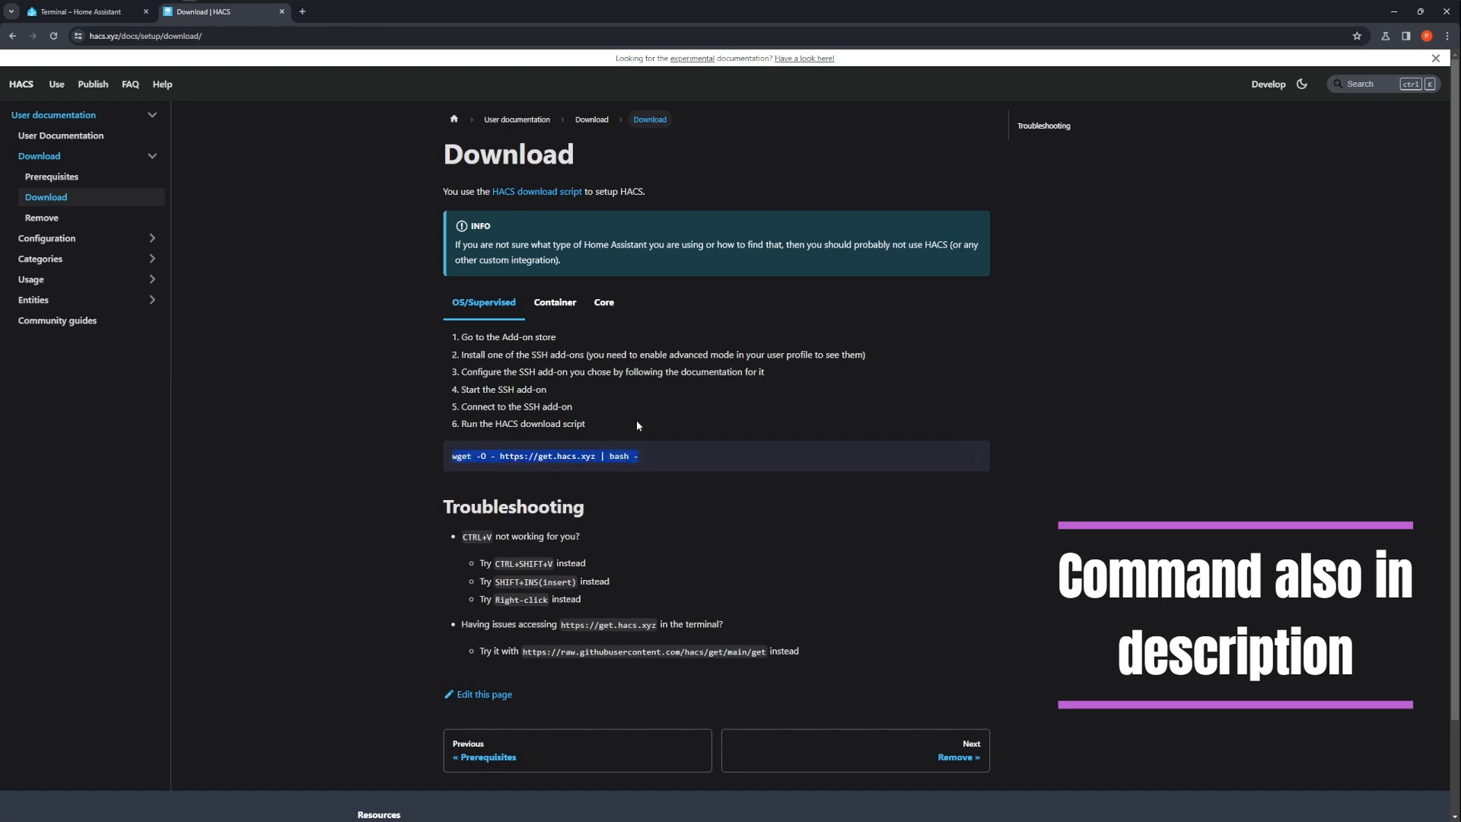
# Paste the HACS download command into the add-on terminal and run it
pyautogui.click(90, 12)
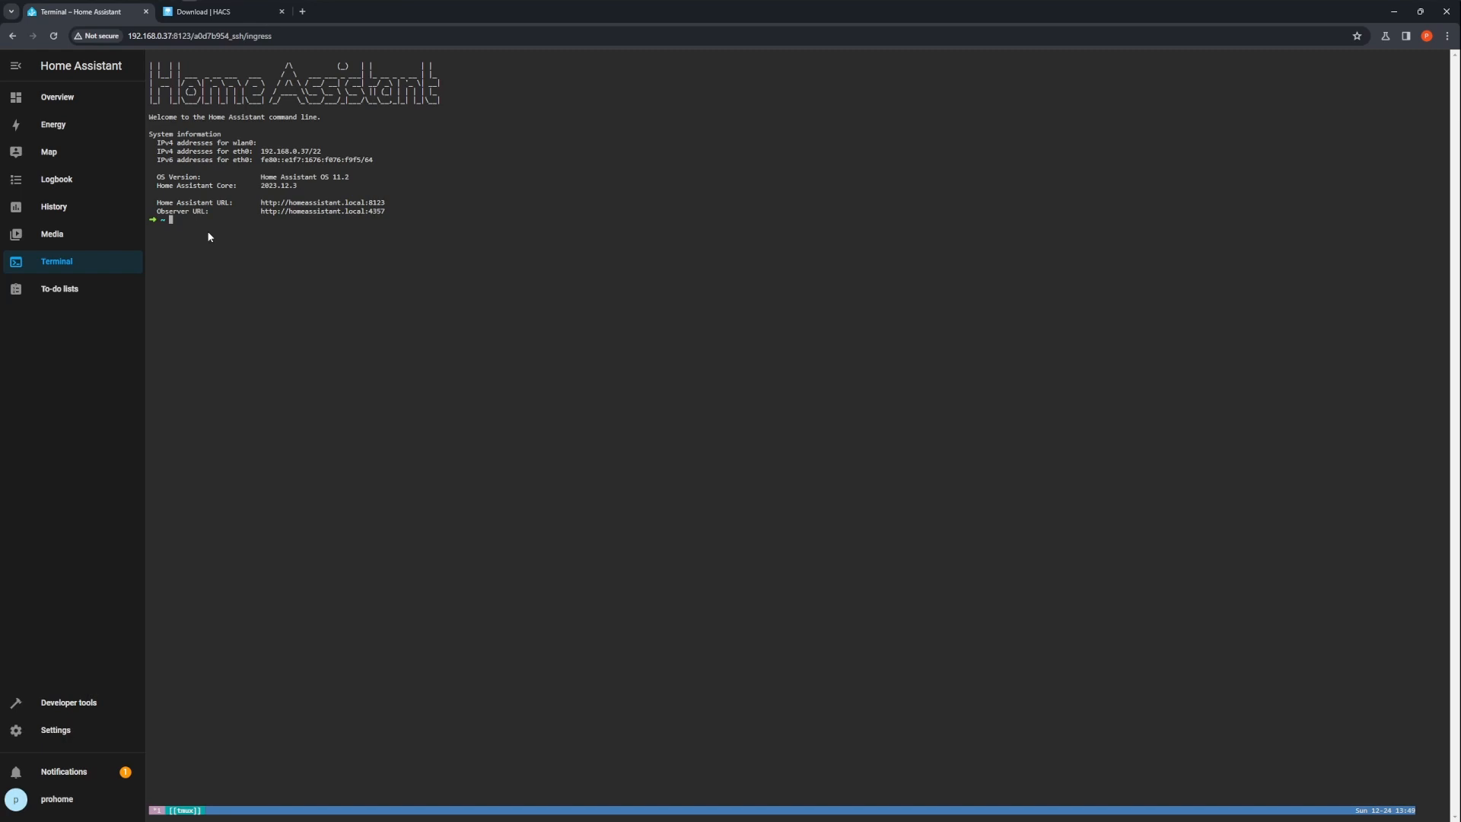
pyautogui.hotkey('ctrl', 'v')
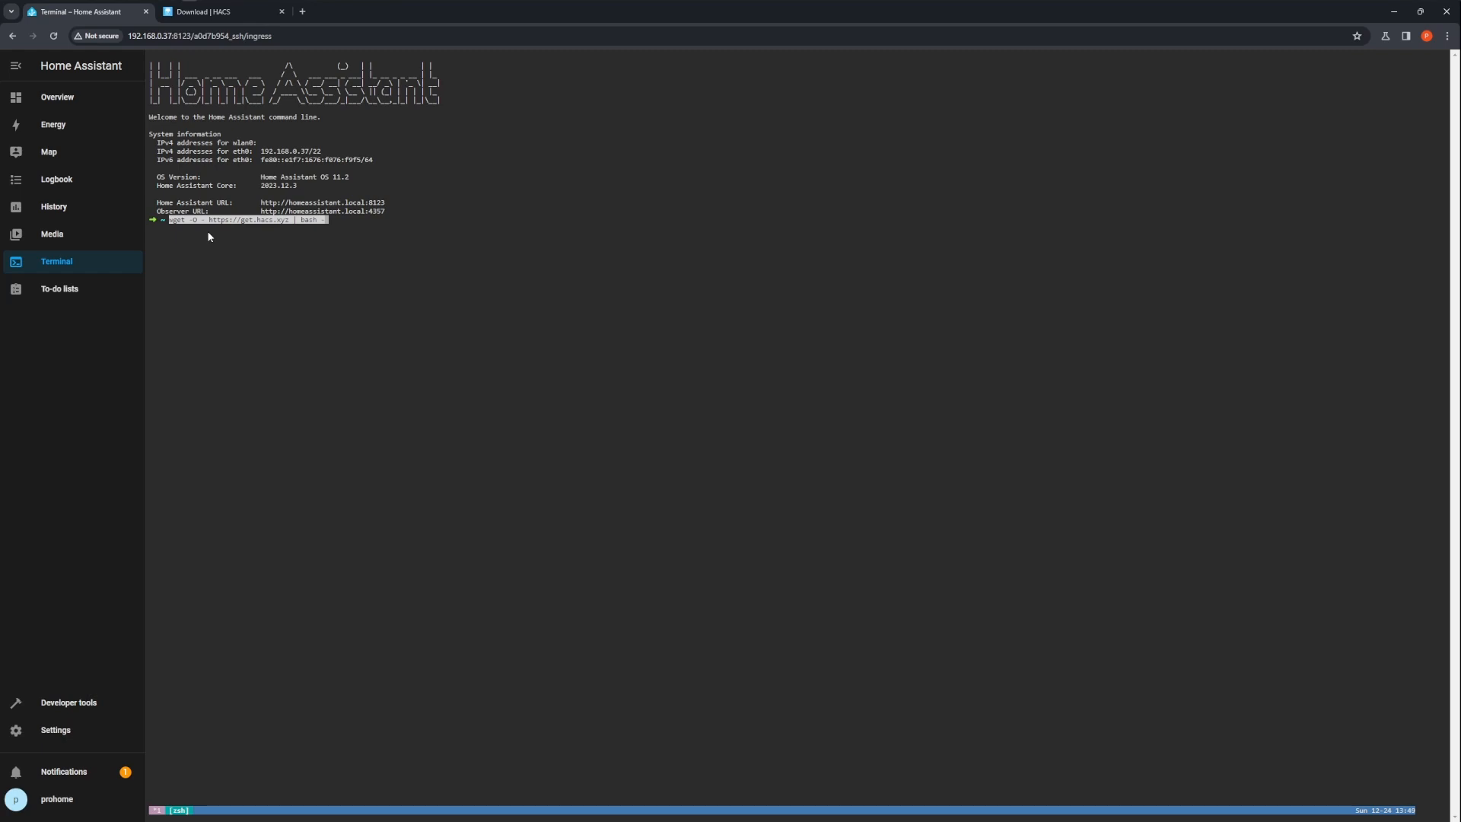
pyautogui.press('Return')
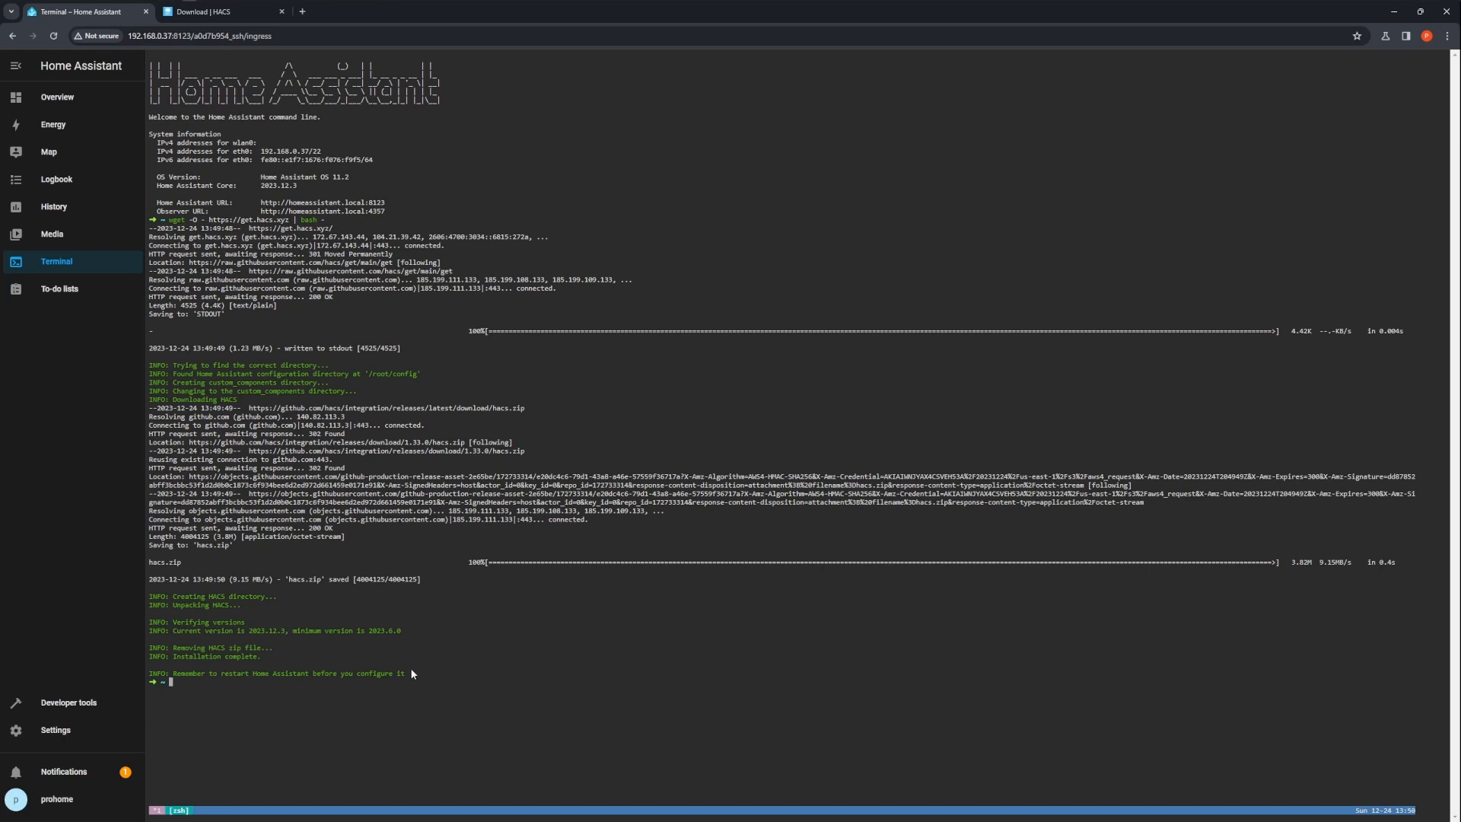
# Restart Home Assistant from Developer tools, confirming the restart
pyautogui.moveTo(405, 675); pyautogui.dragTo(168, 682)
pyautogui.click(83, 709)
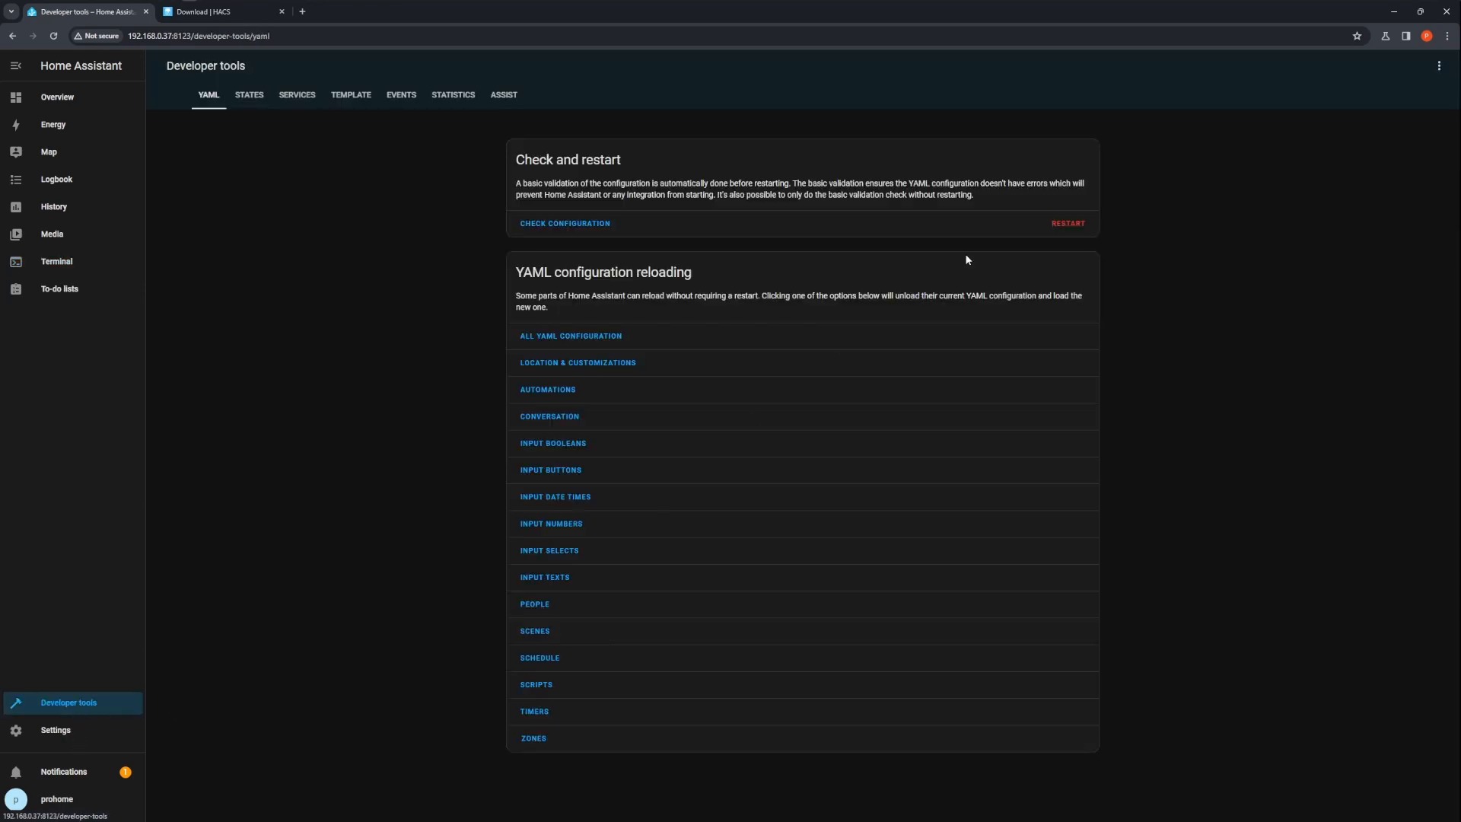
pyautogui.click(1064, 224)
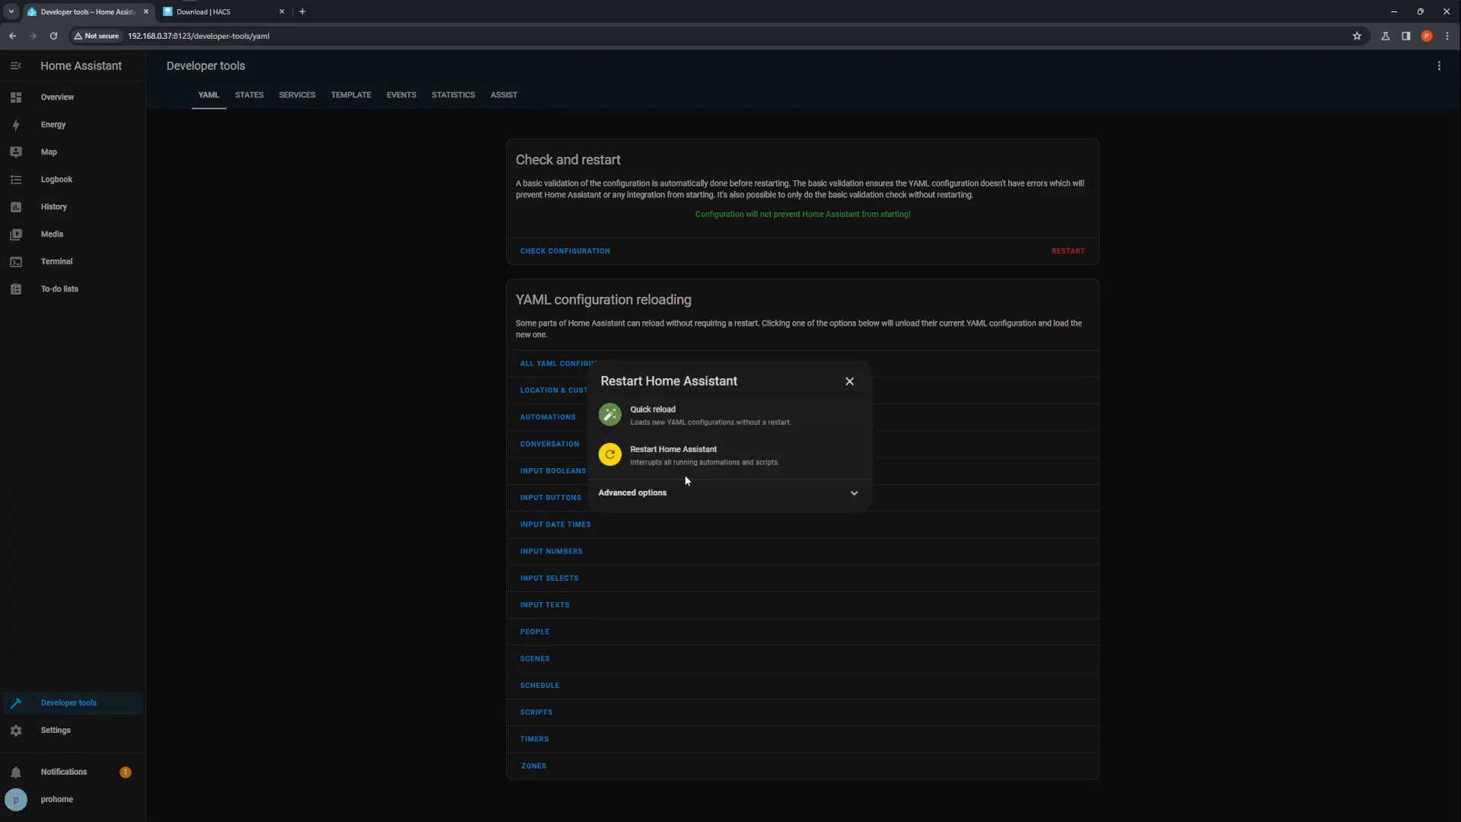
pyautogui.click(698, 461)
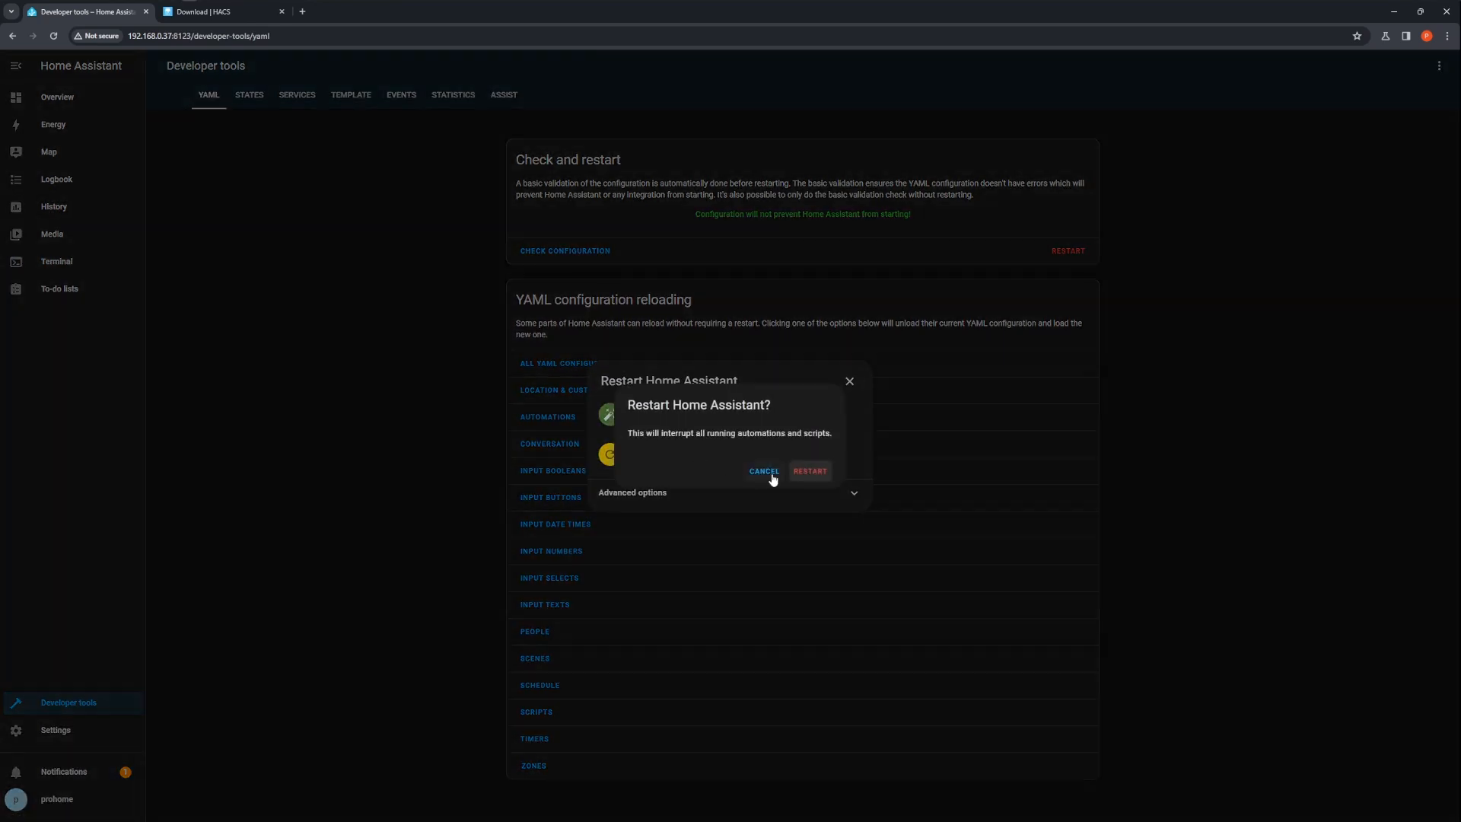
pyautogui.click(810, 471)
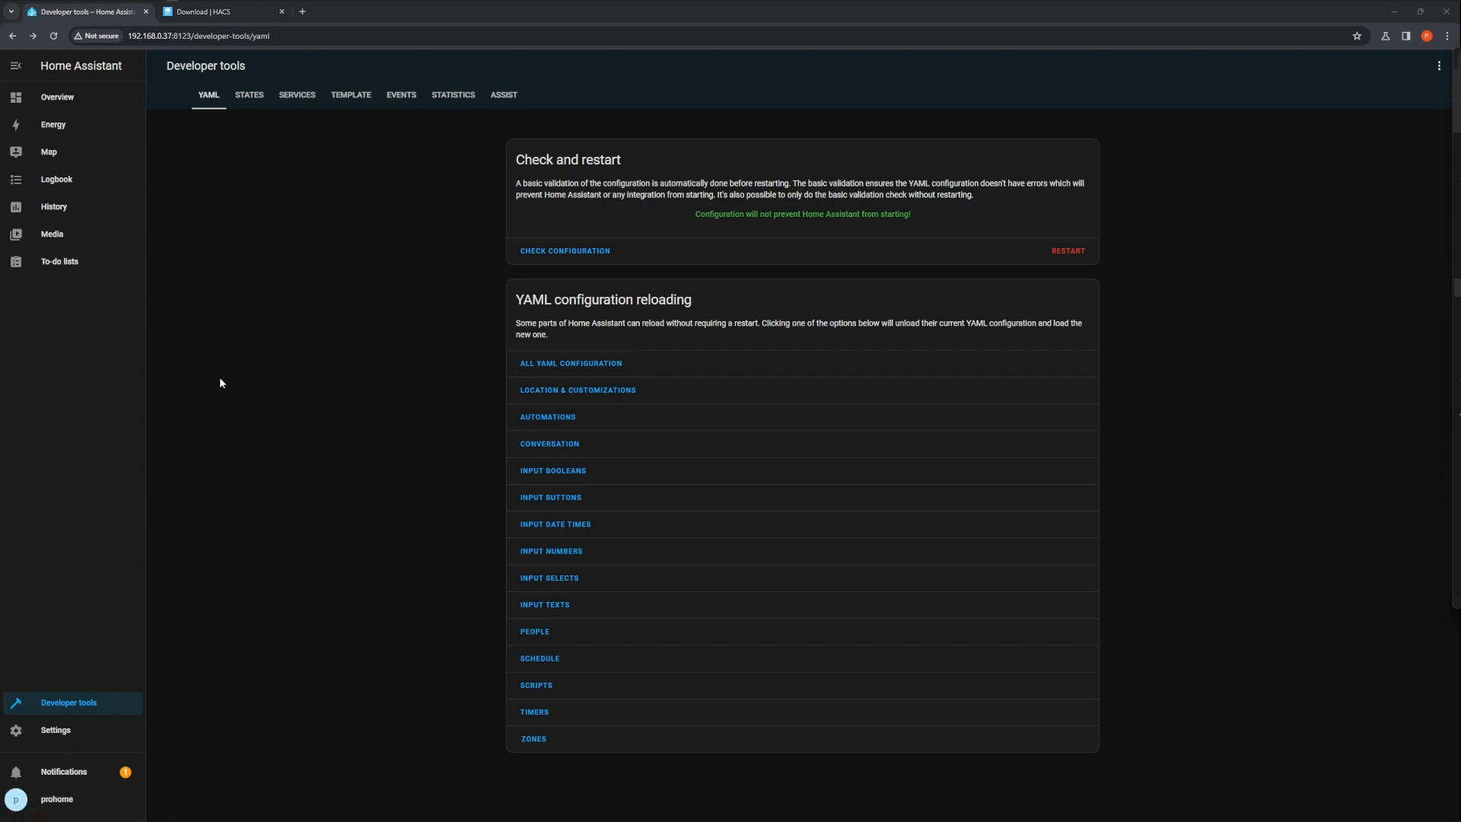
# Under Devices & services, add a new integration by searching for and selecting HACS
pyautogui.click(77, 737)
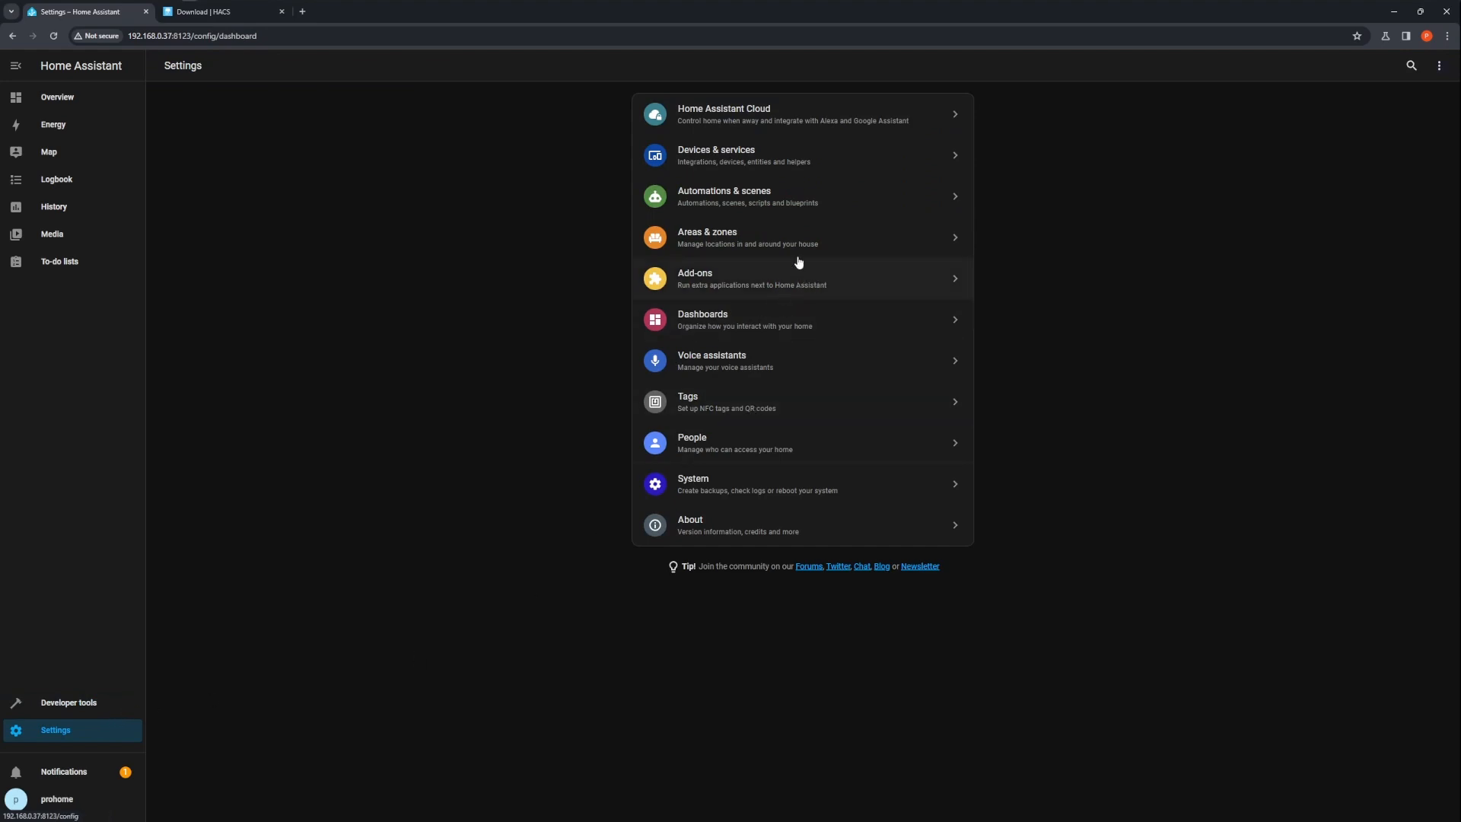
pyautogui.click(768, 166)
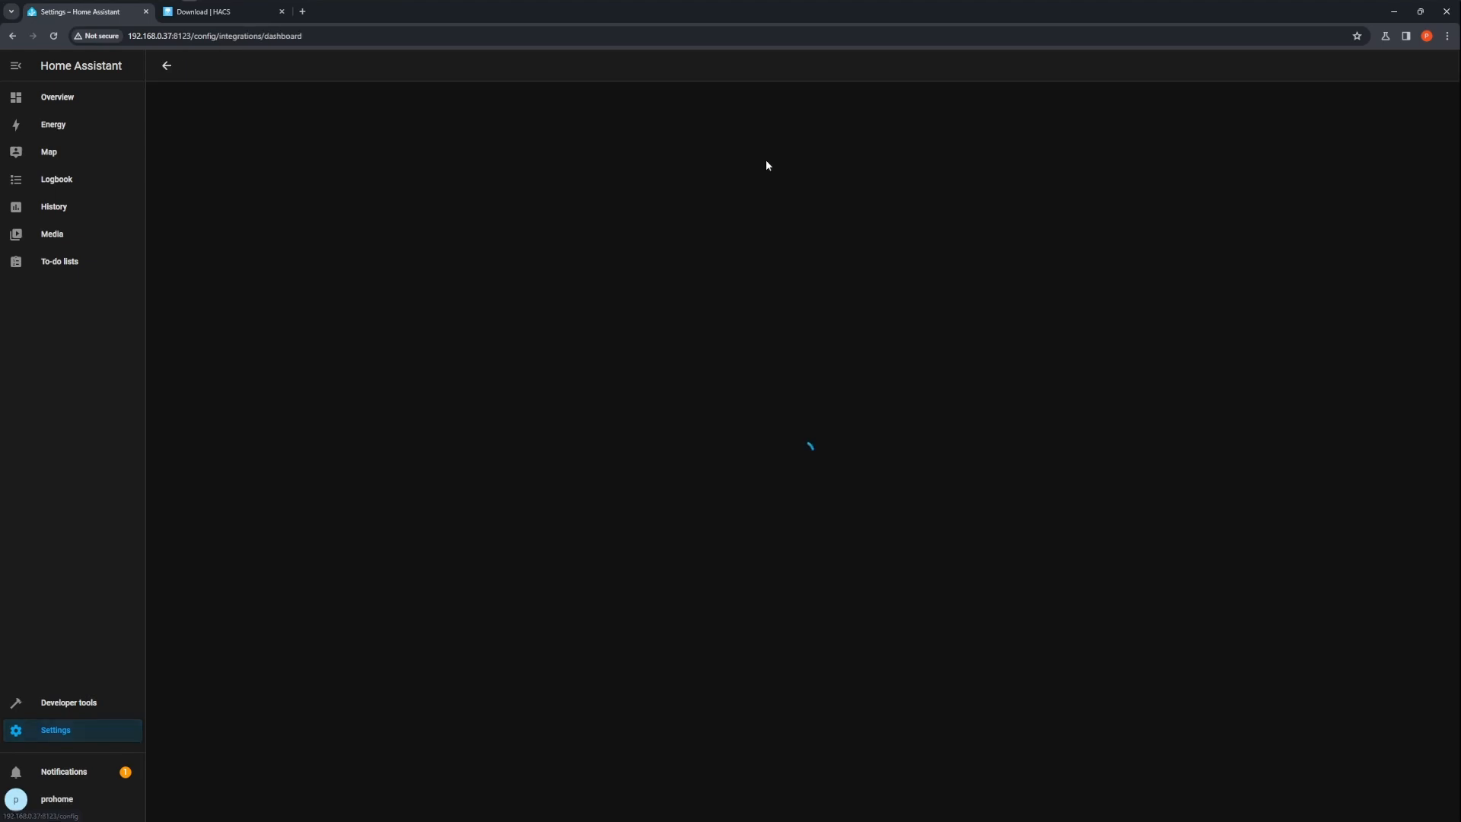
pyautogui.scroll(-1, 685, 457)
pyautogui.scroll(-1, 660, 467)
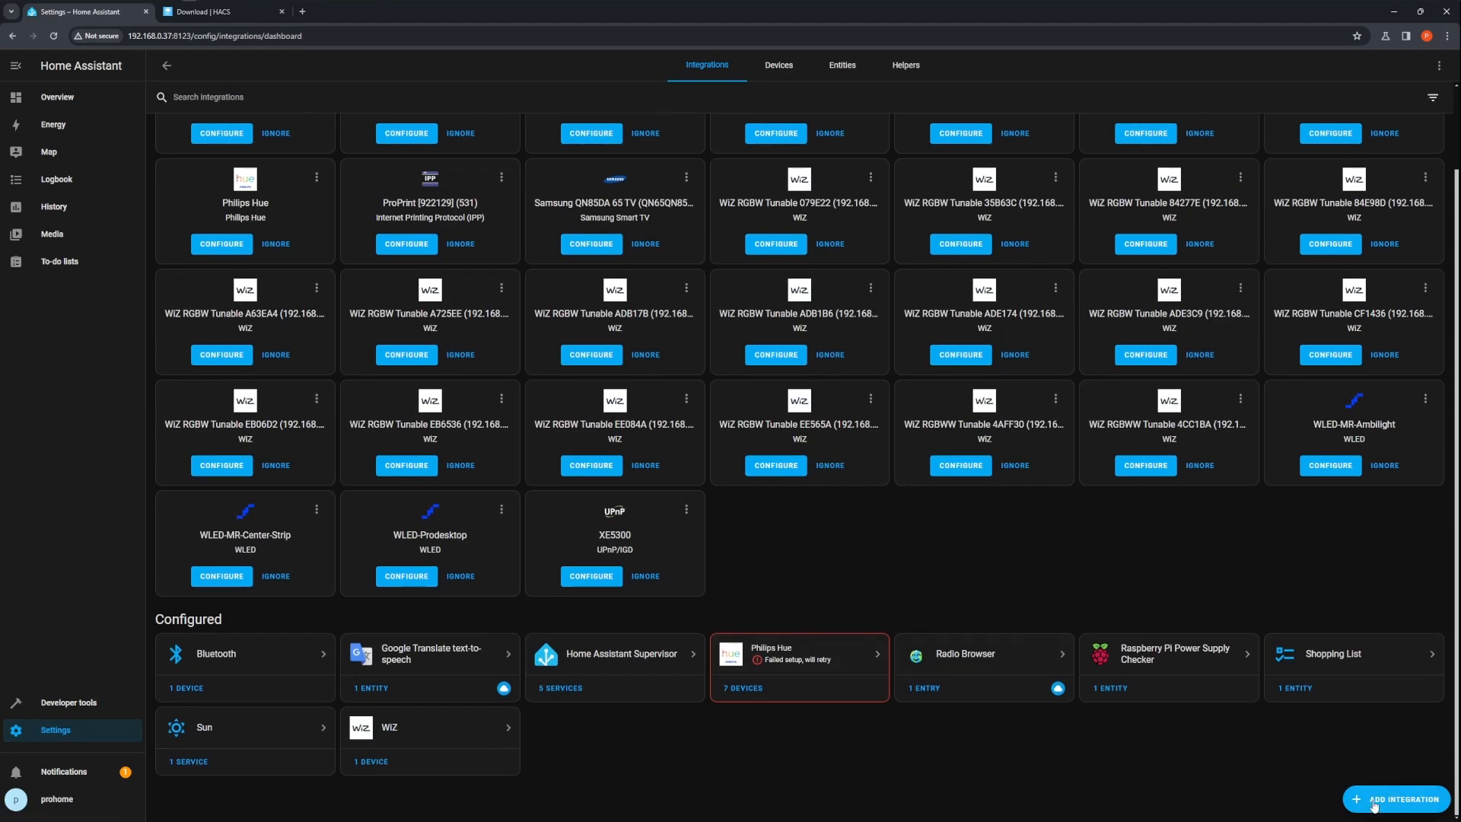
pyautogui.click(1375, 806)
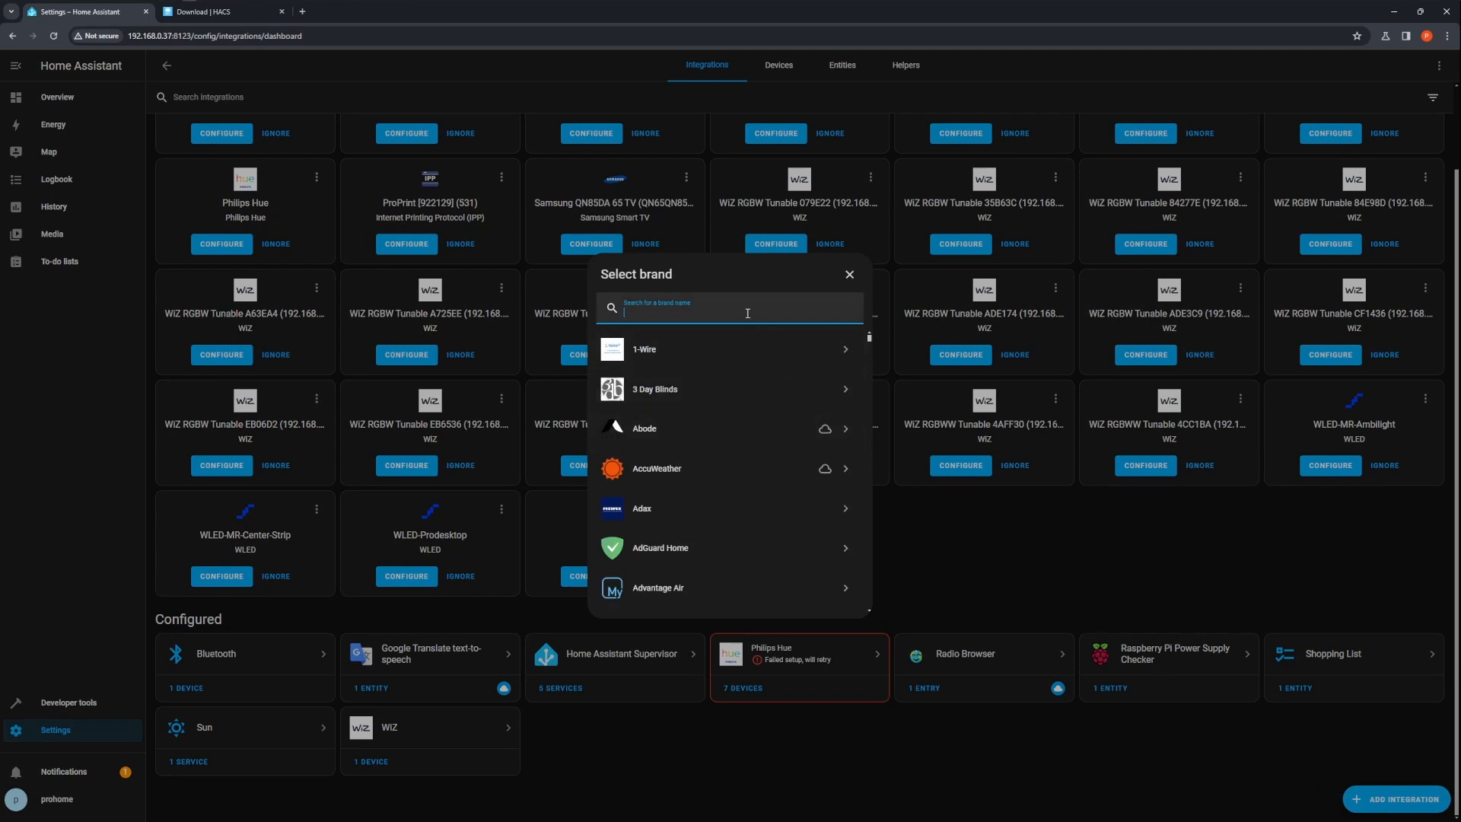
pyautogui.write('hacs')
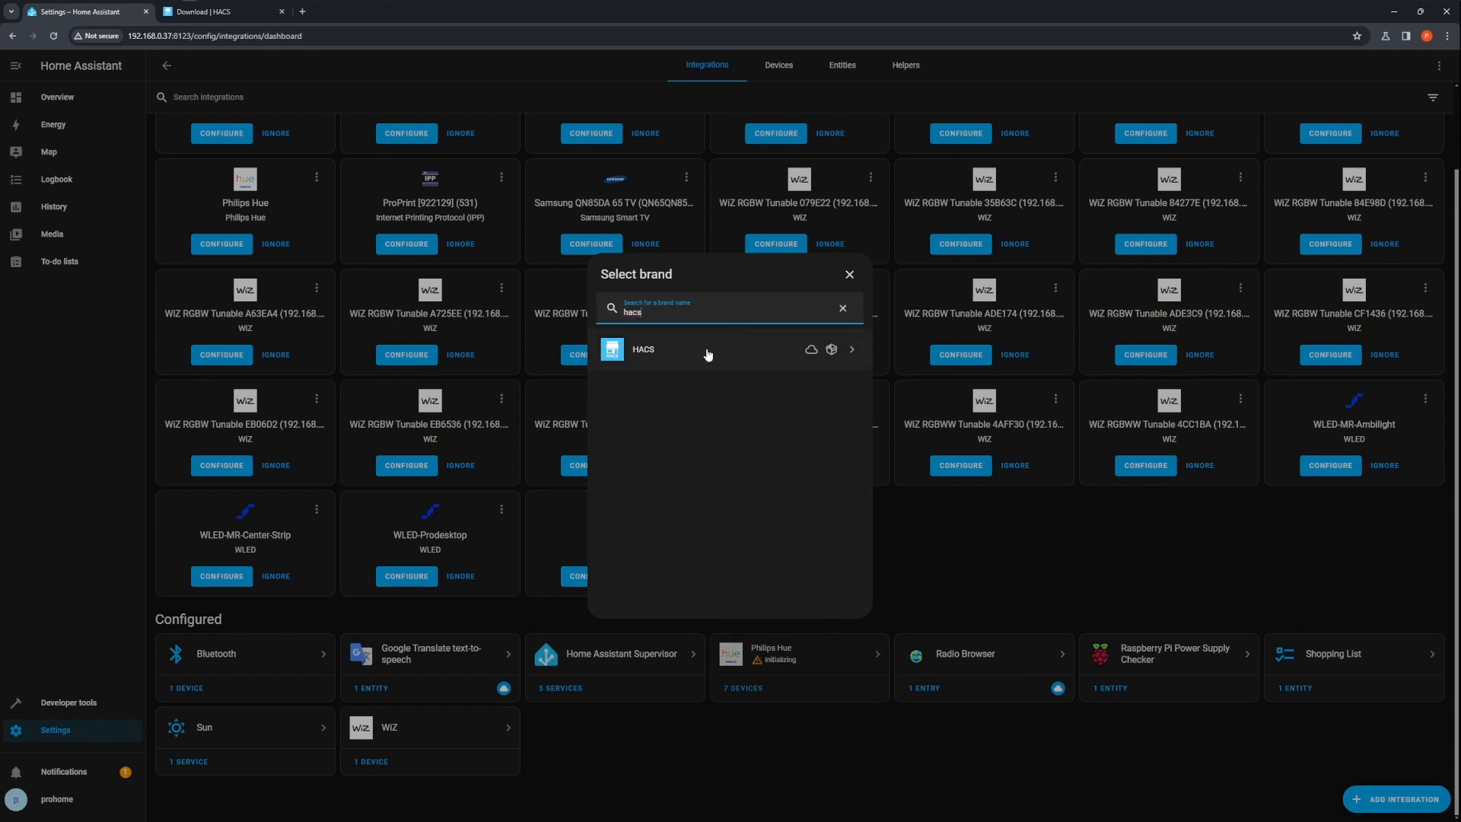
pyautogui.click(711, 350)
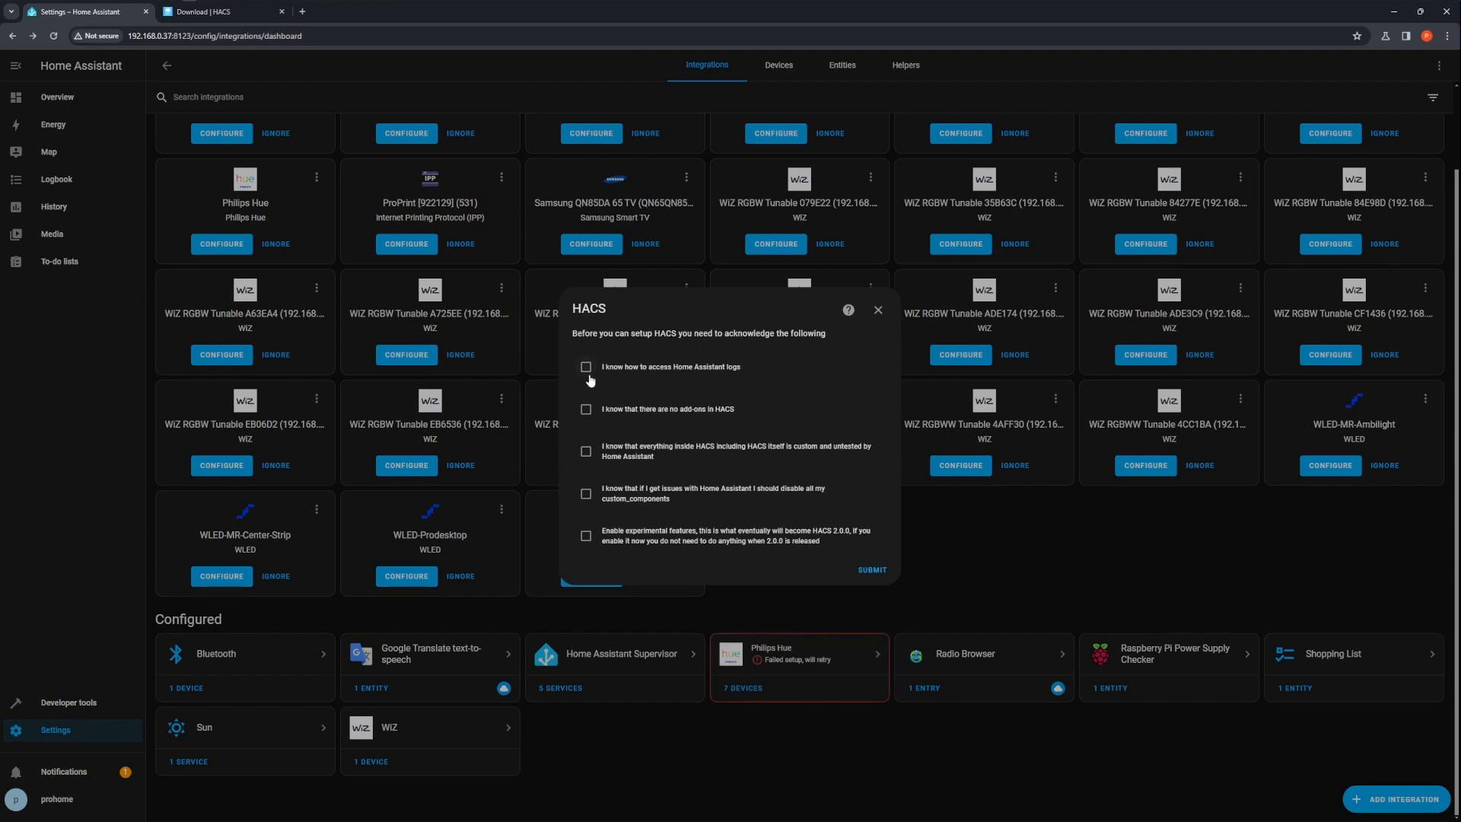
# Tick all five HACS acknowledgement checkboxes and submit the setup form
pyautogui.click(586, 369)
pyautogui.click(587, 408)
pyautogui.click(585, 452)
pyautogui.click(586, 495)
pyautogui.click(586, 537)
pyautogui.click(874, 571)
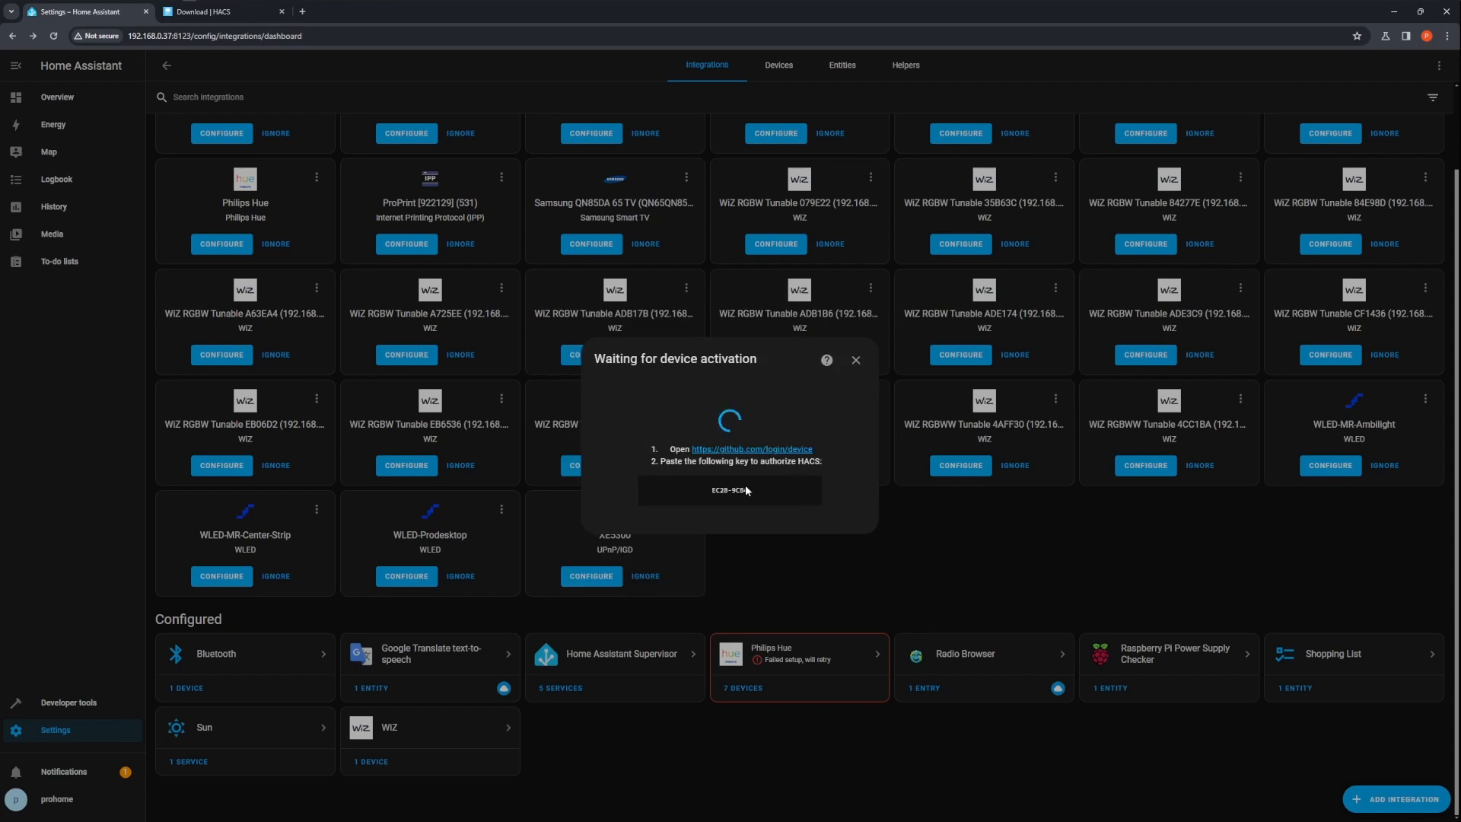
# Copy the device activation key and open the GitHub device login link to authorize HACS
pyautogui.moveTo(755, 496); pyautogui.dragTo(718, 500)
pyautogui.click(750, 451)
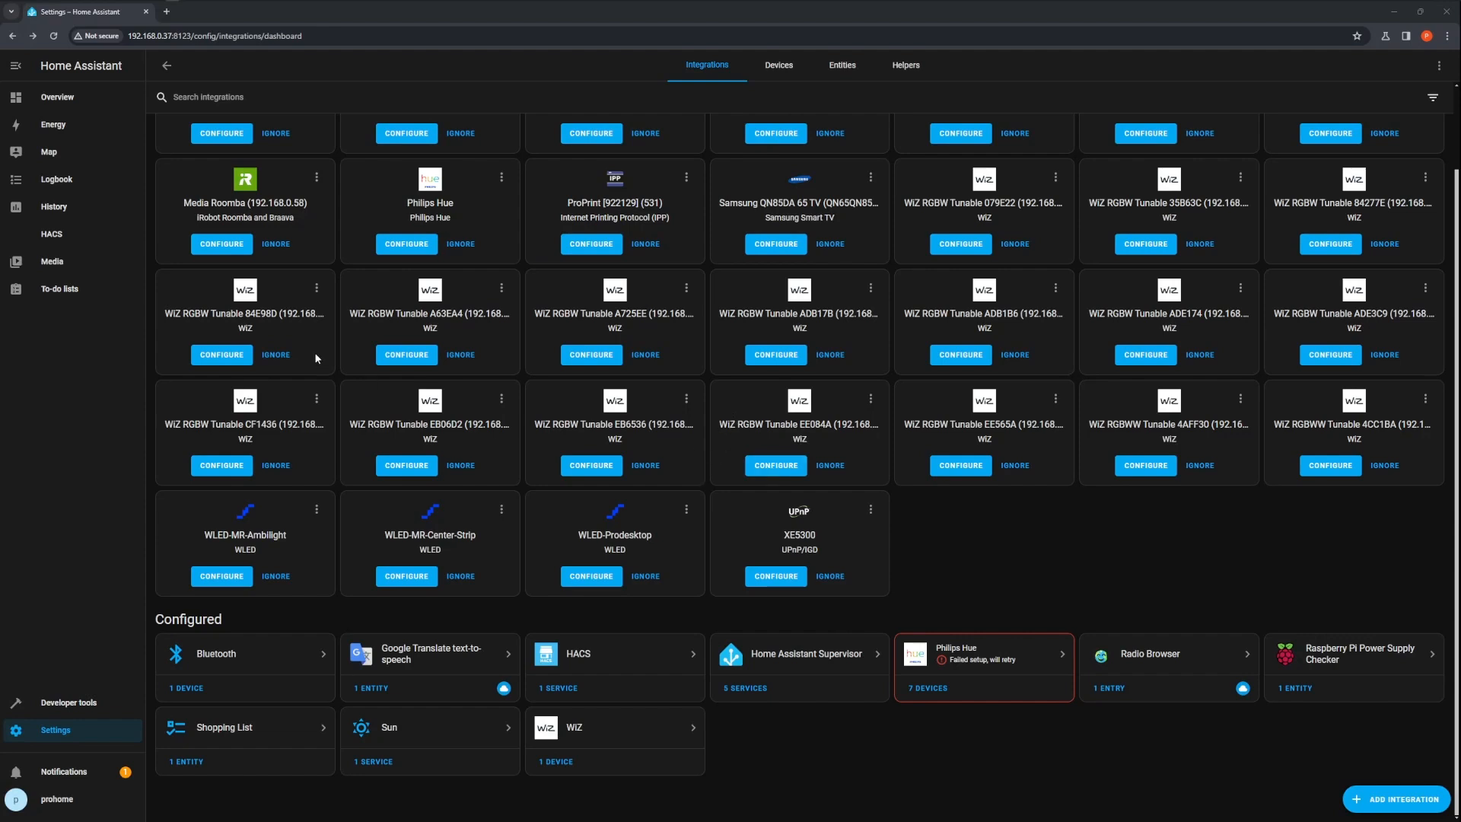
# Open HACS, search the store for winix and open the Winix Purifier repository
pyautogui.click(55, 237)
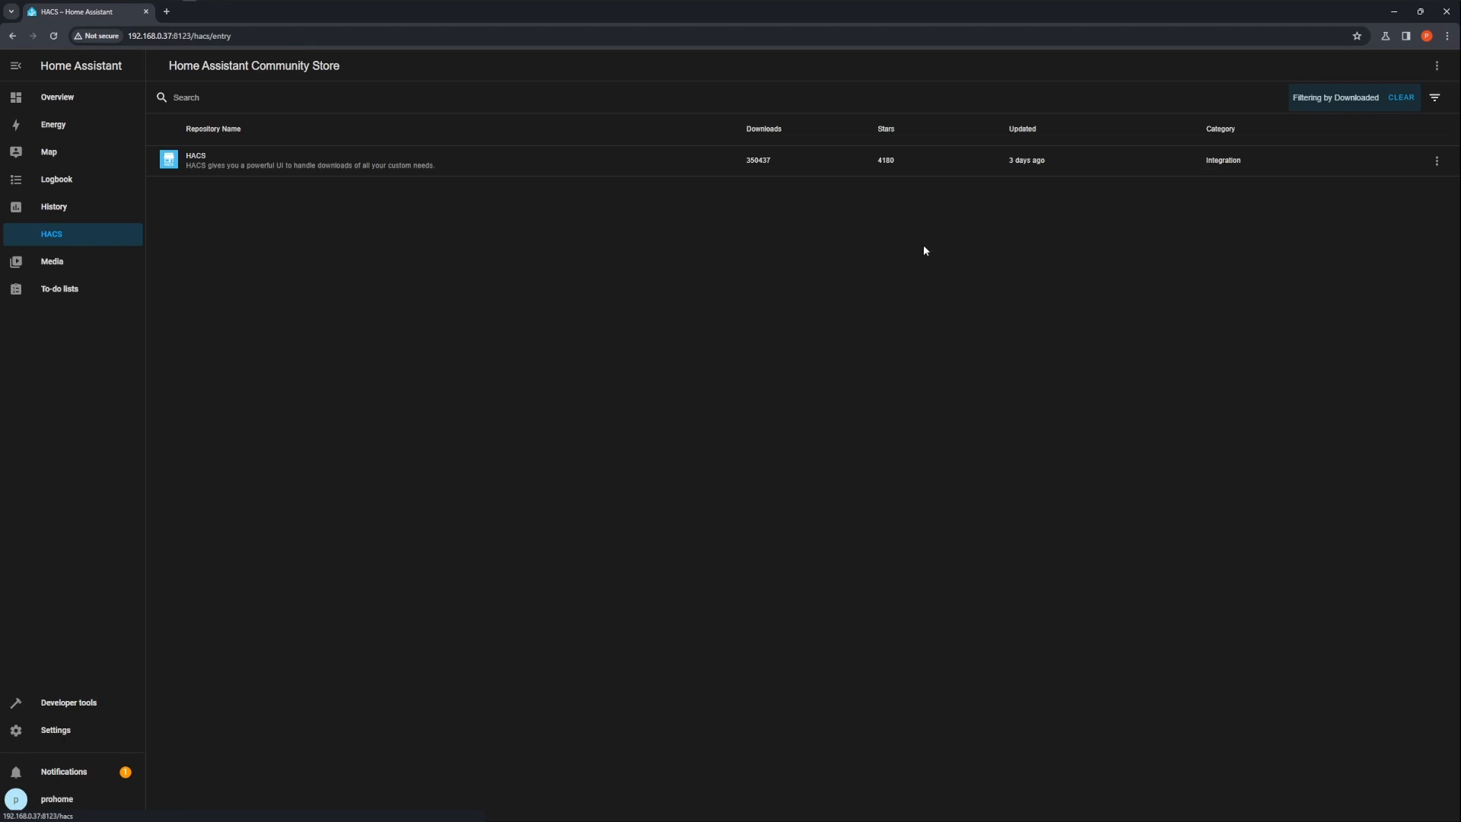
pyautogui.click(307, 104)
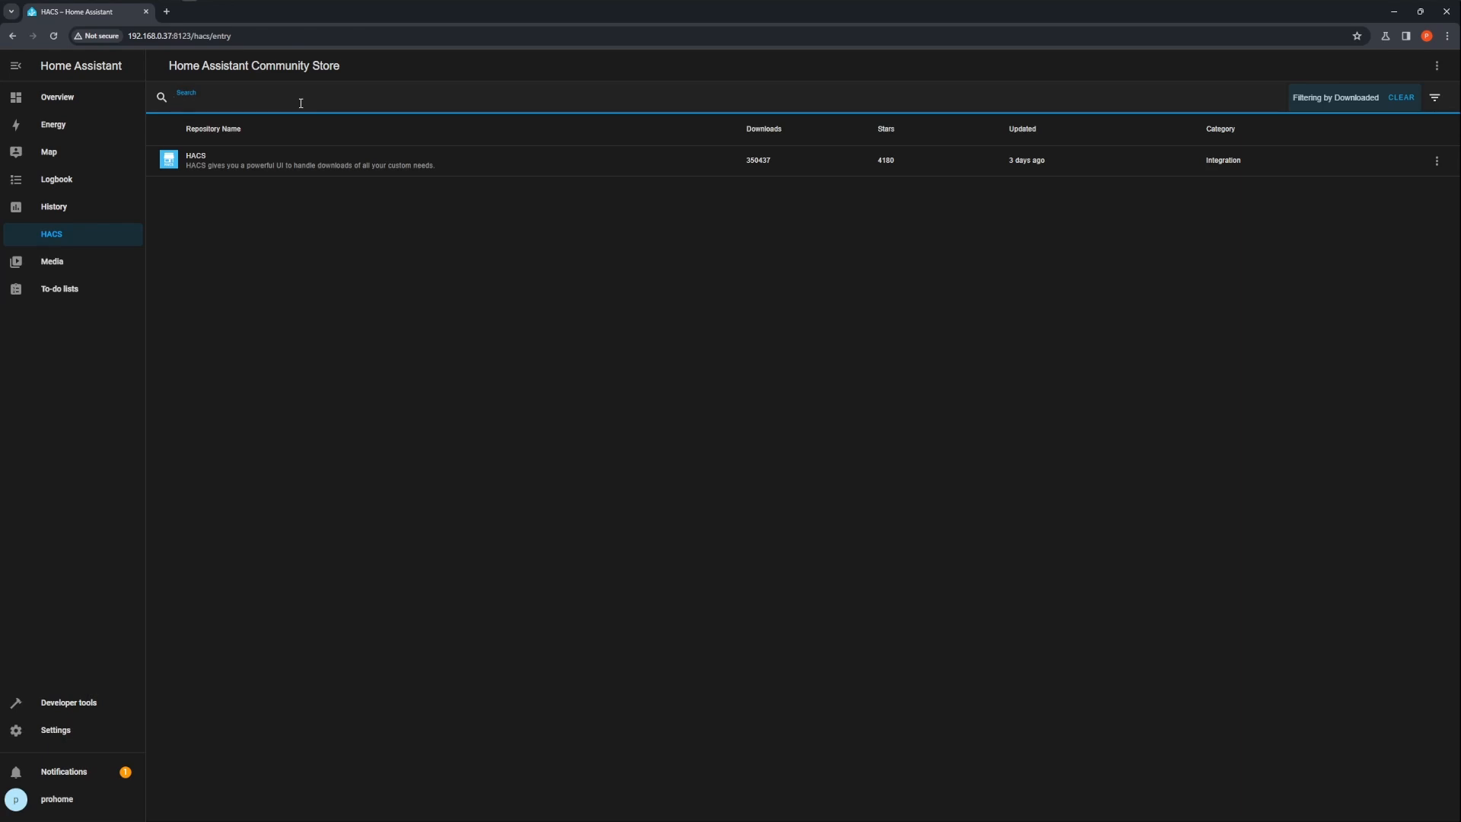
pyautogui.write('winix')
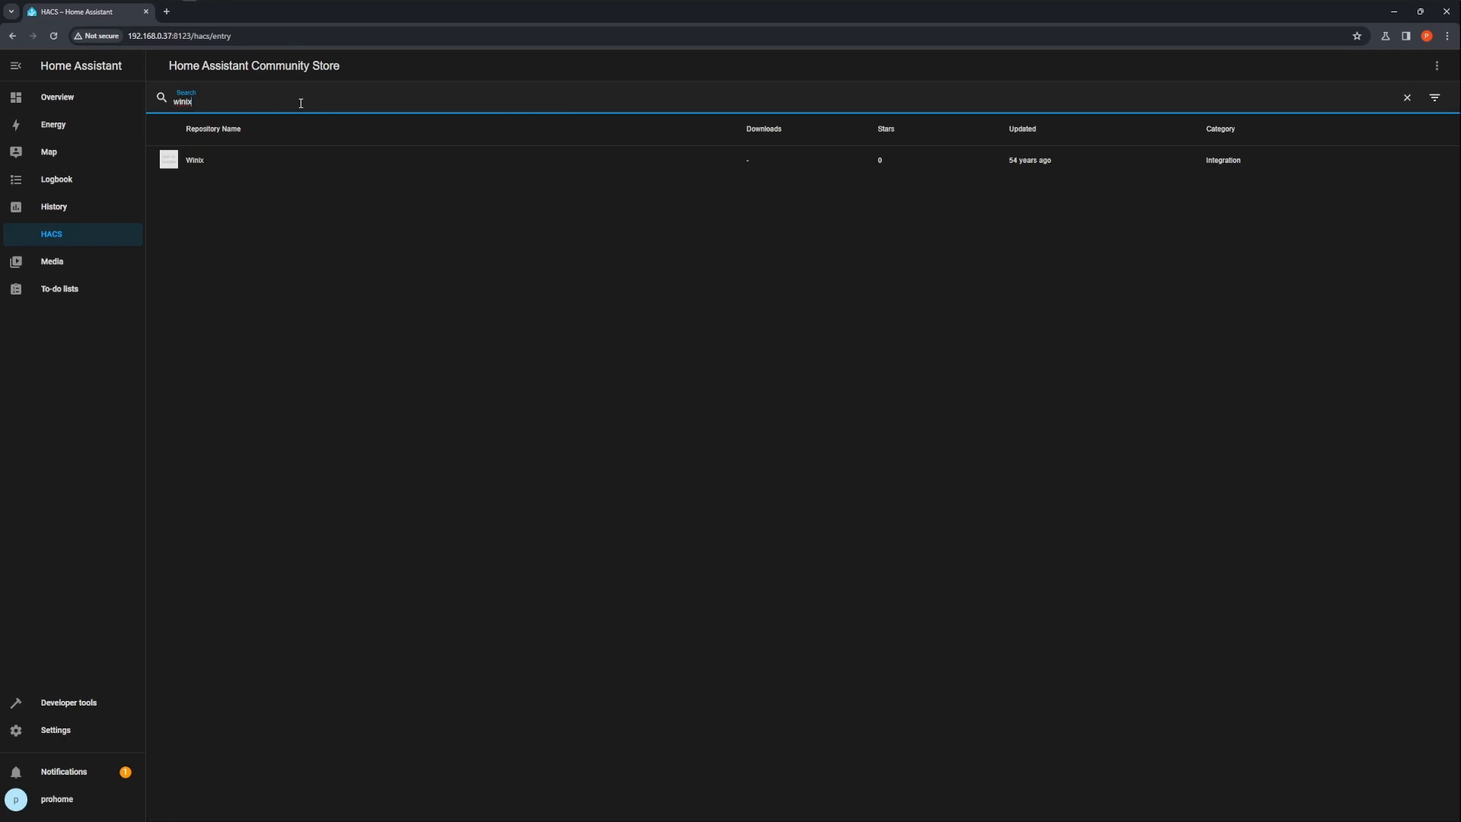
pyautogui.click(223, 166)
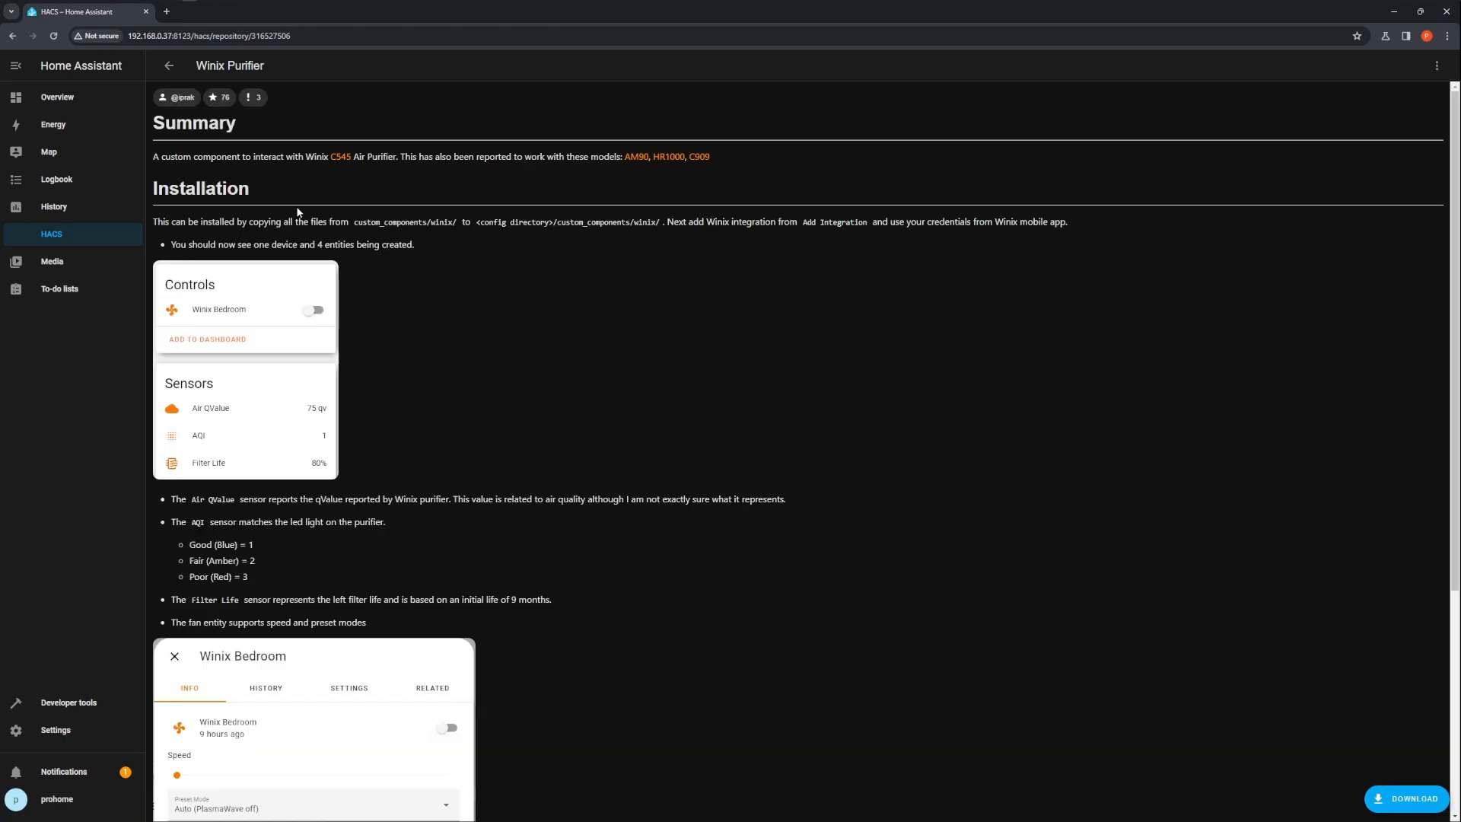
# Download the Winix Purifier integration, version v1.1.5, from its repository page
pyautogui.scroll(-4, 417, 196)
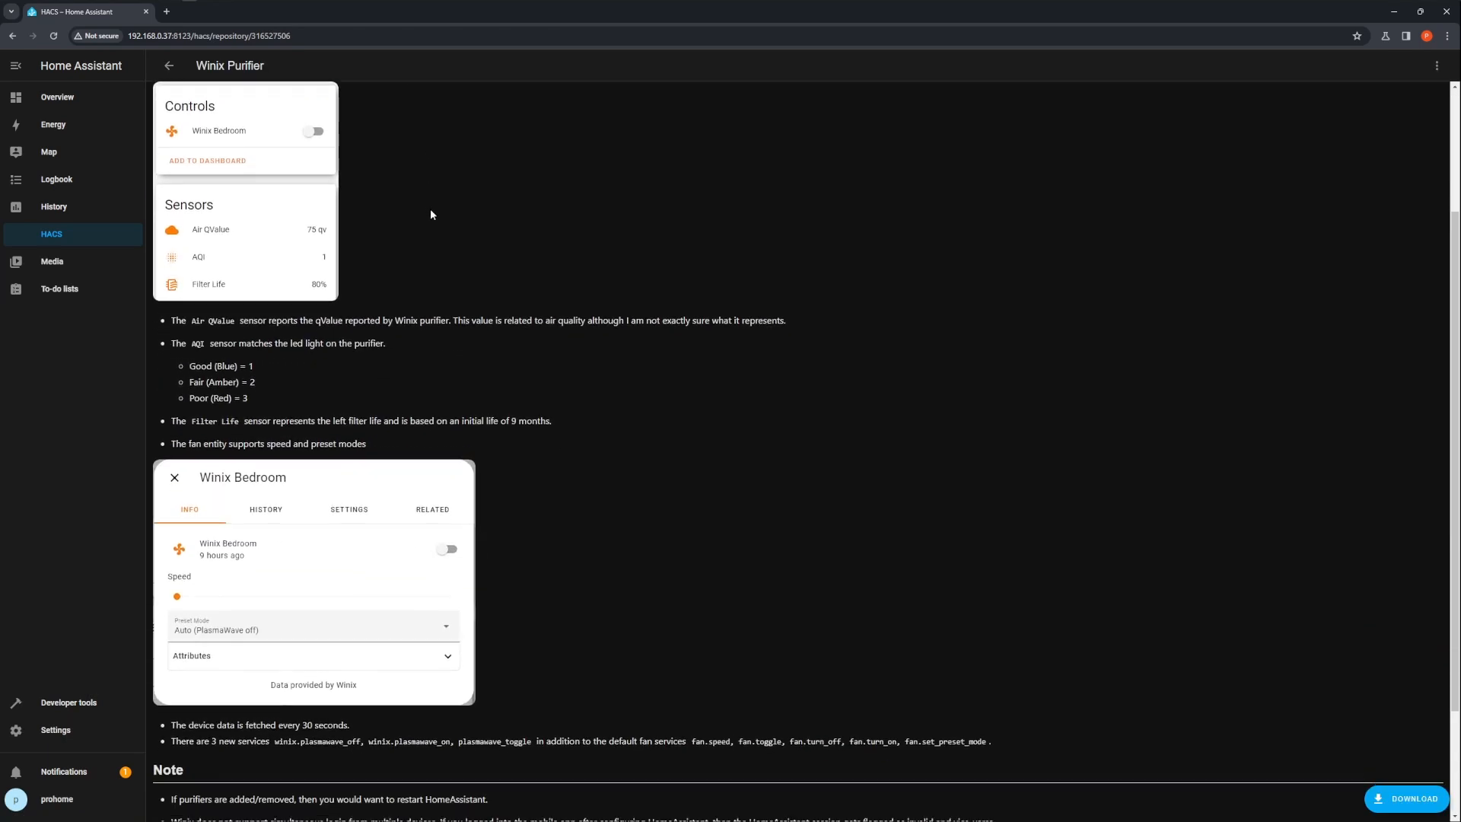
pyautogui.scroll(-1, 479, 228)
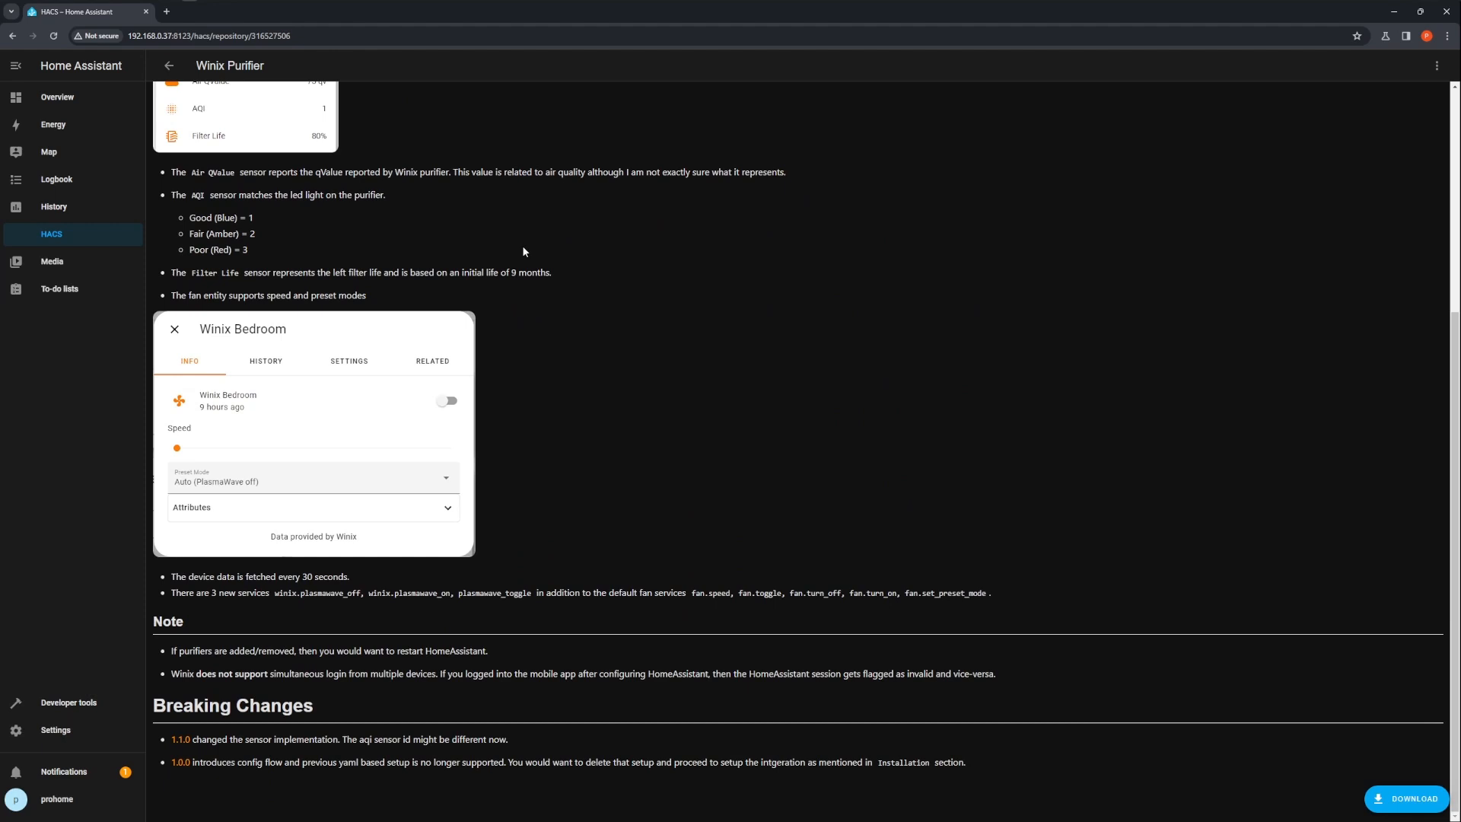
pyautogui.scroll(4, 542, 251)
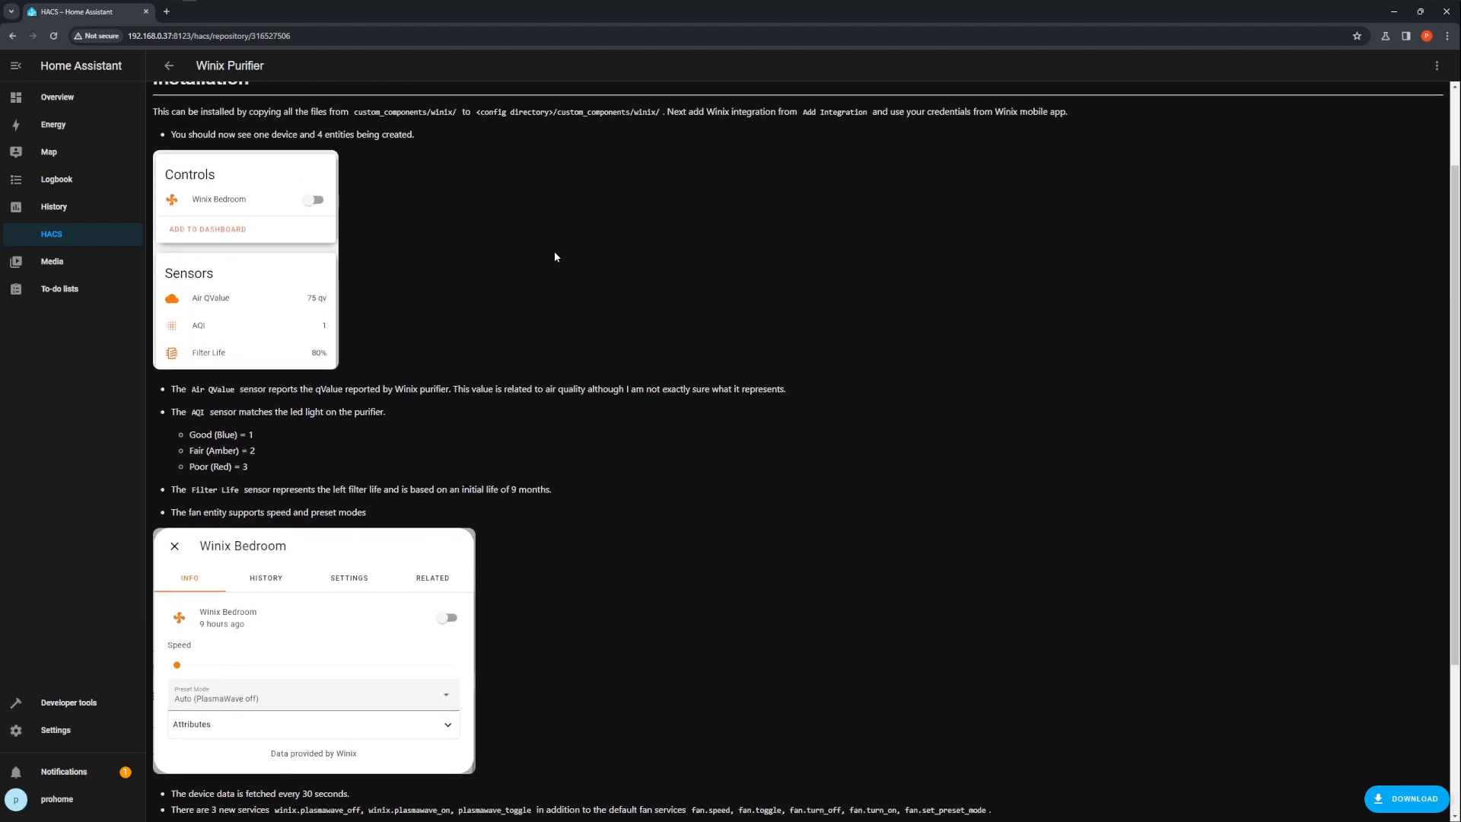
pyautogui.scroll(1, 555, 257)
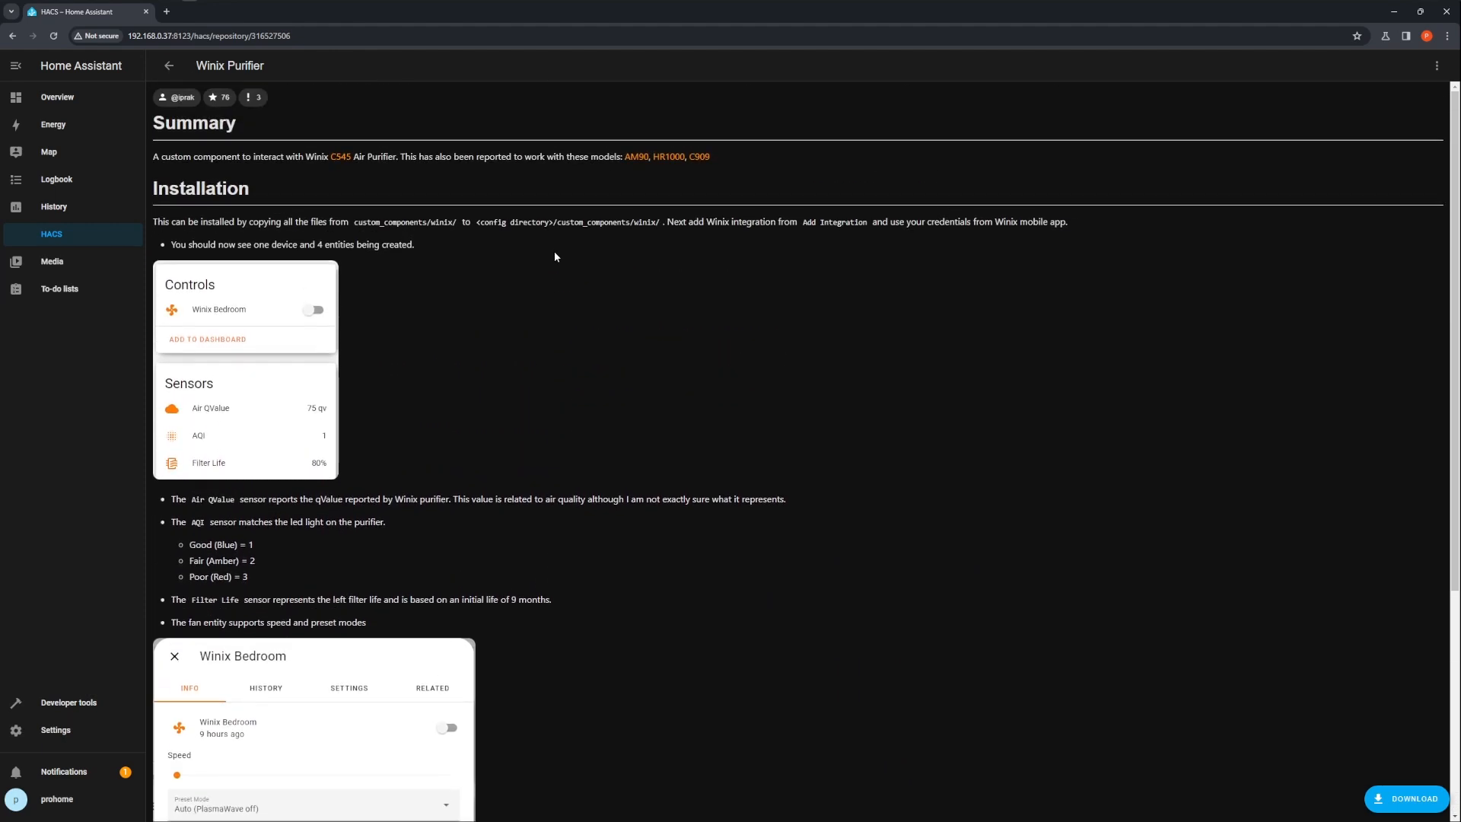
pyautogui.click(1417, 799)
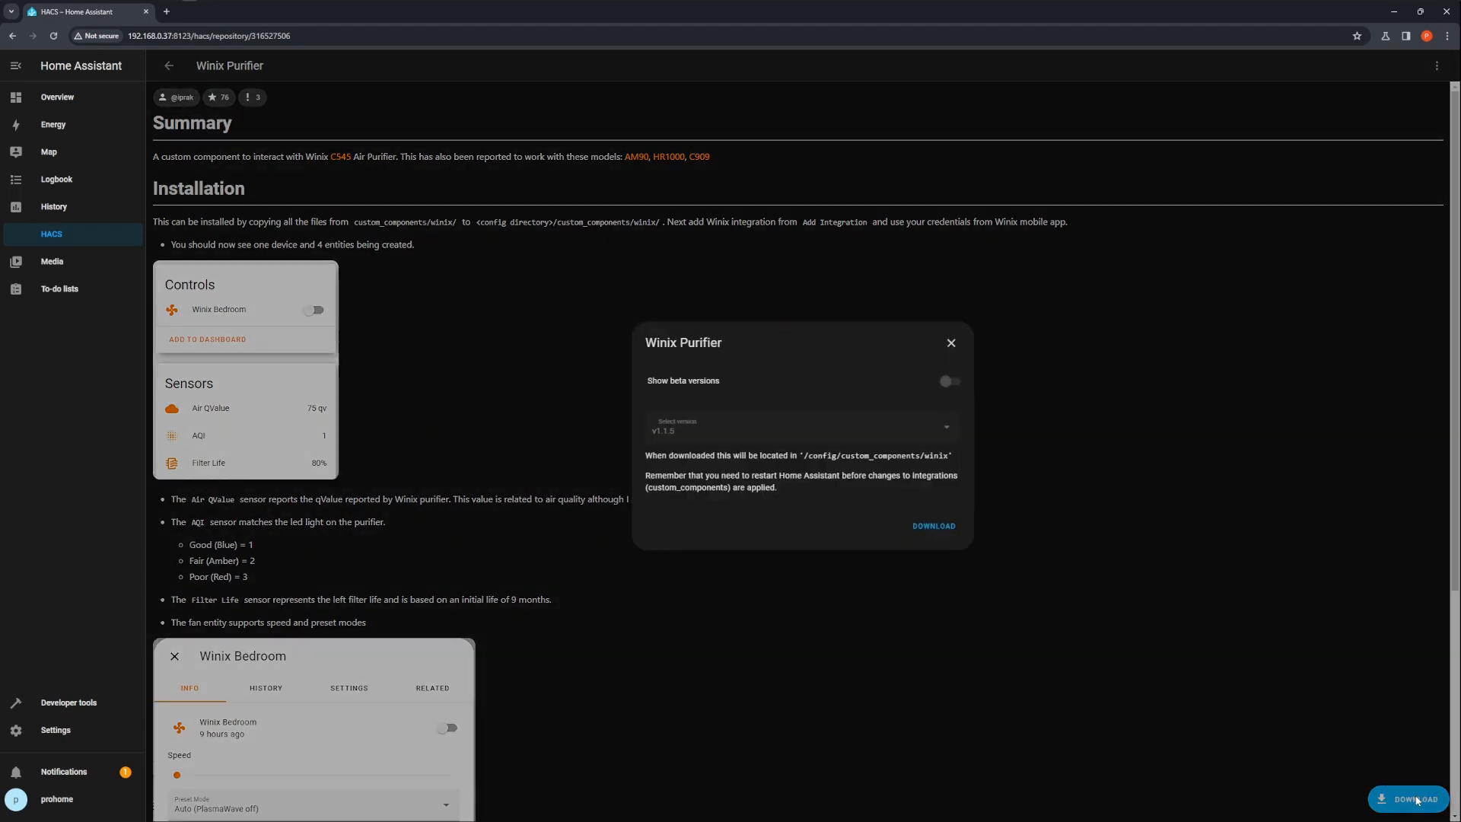
pyautogui.click(934, 527)
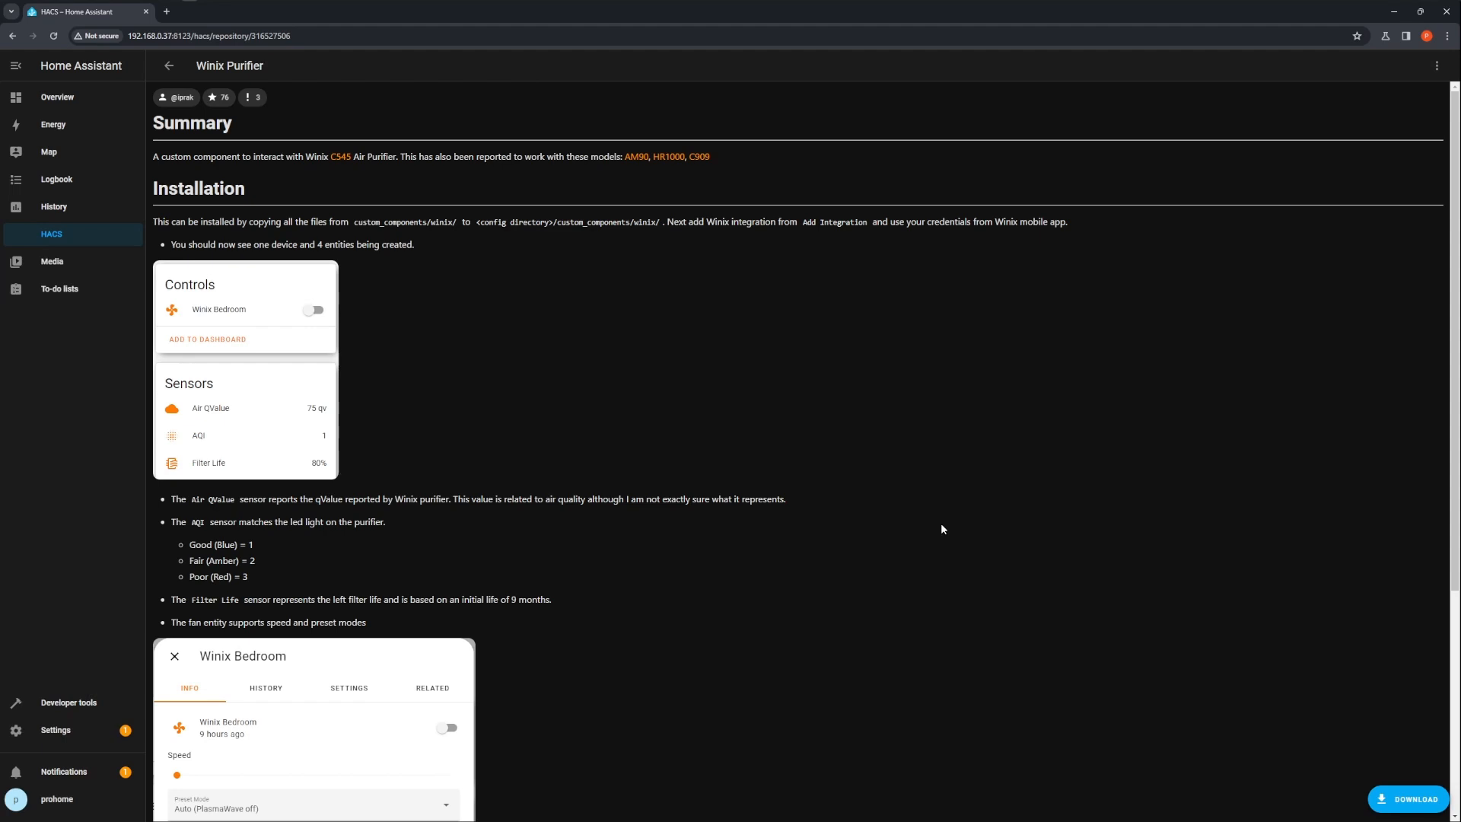
# Restart Home Assistant from Developer tools using the full Restart Home Assistant option
pyautogui.click(159, 66)
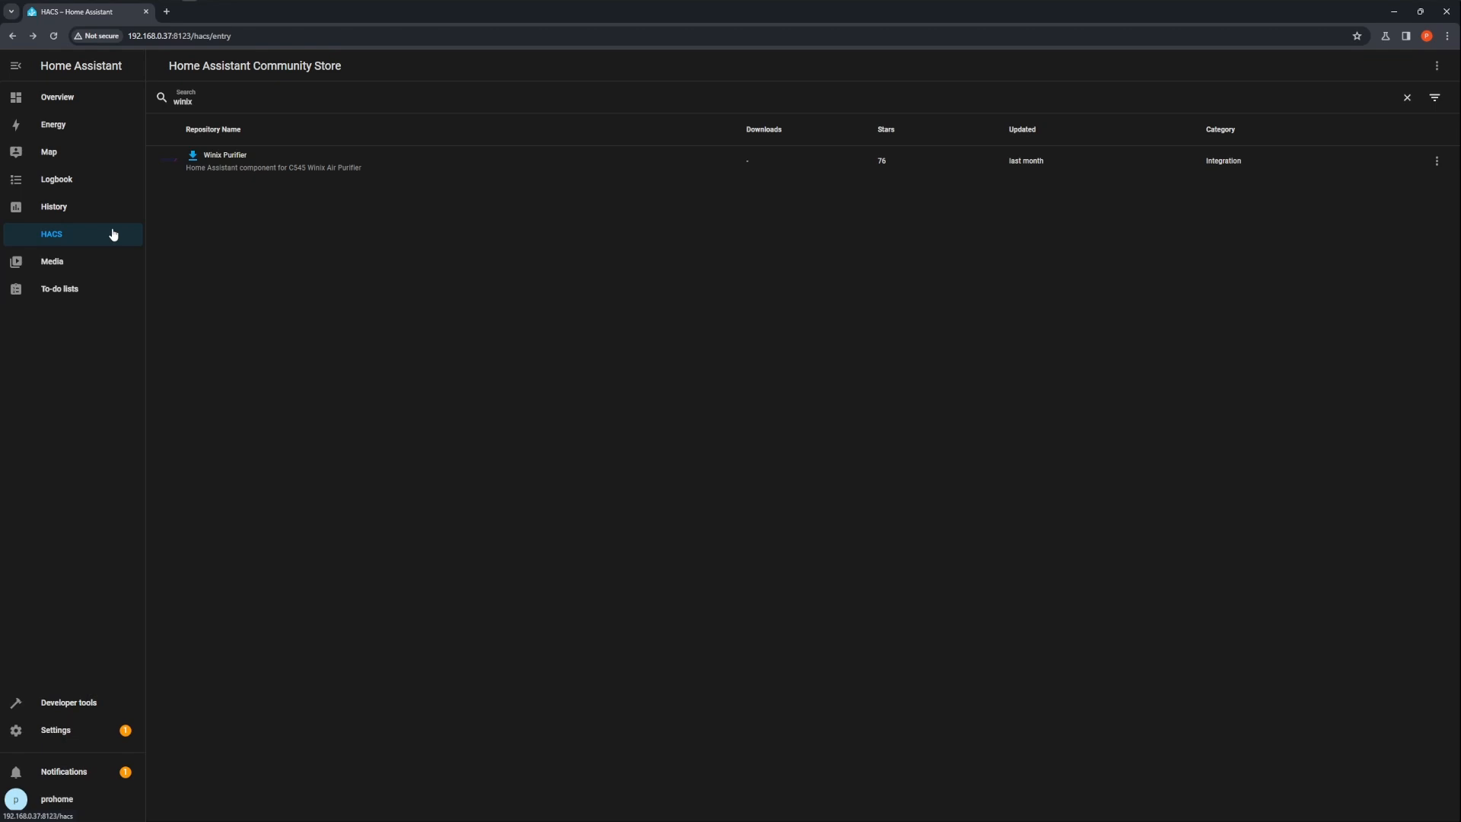
pyautogui.click(79, 707)
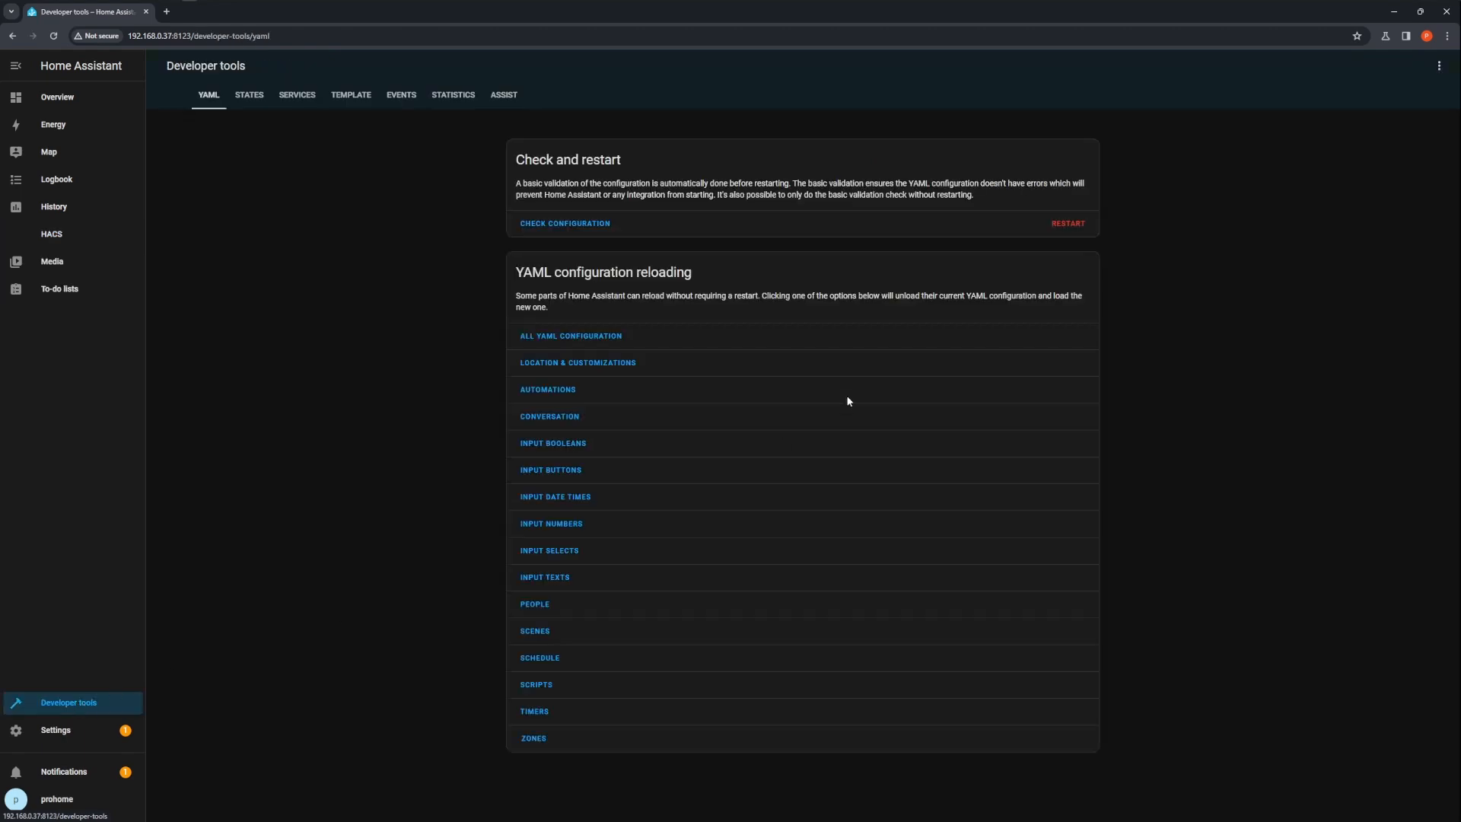
pyautogui.click(1078, 224)
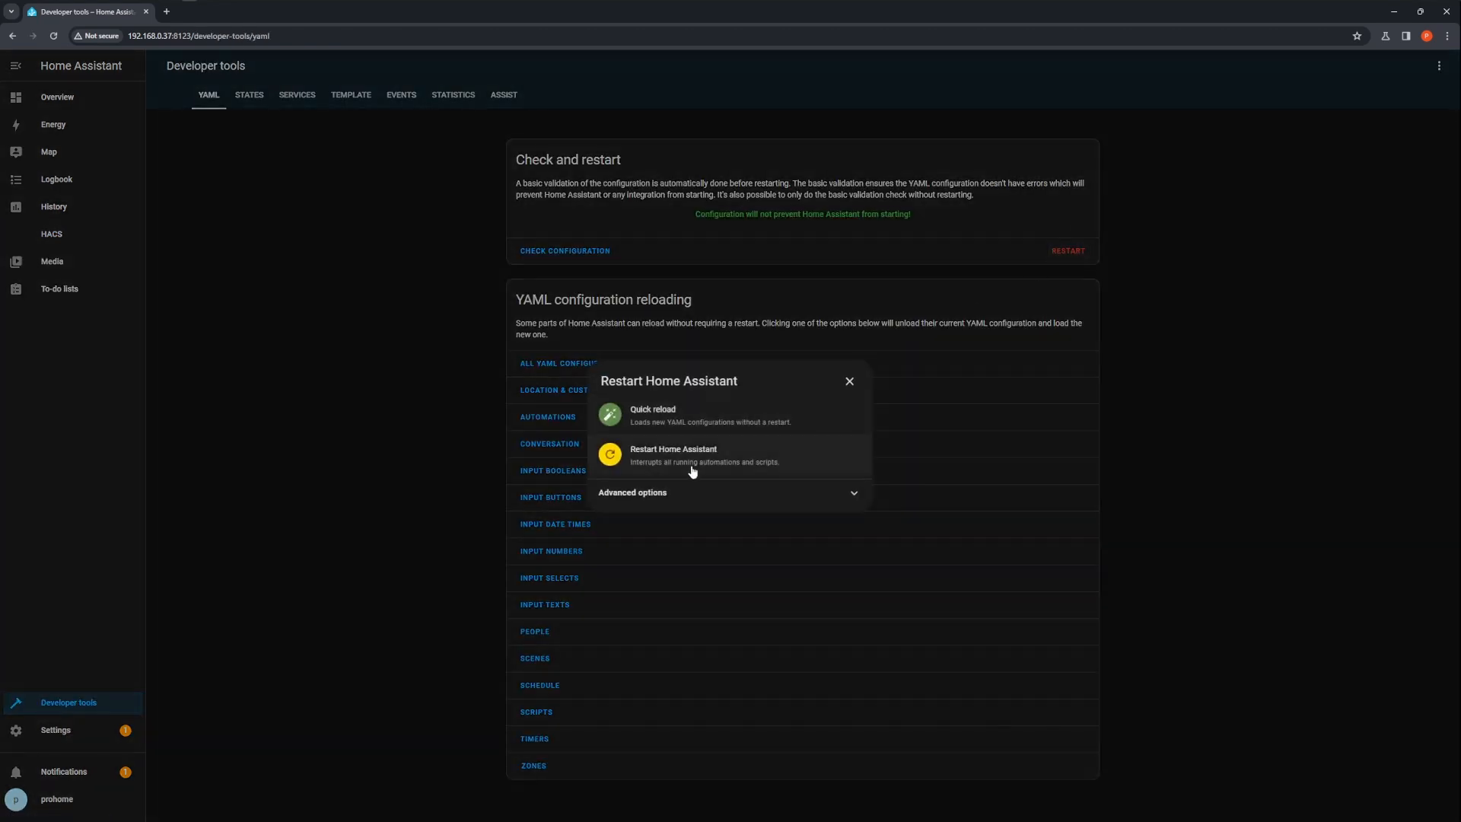
pyautogui.click(694, 470)
pyautogui.click(813, 473)
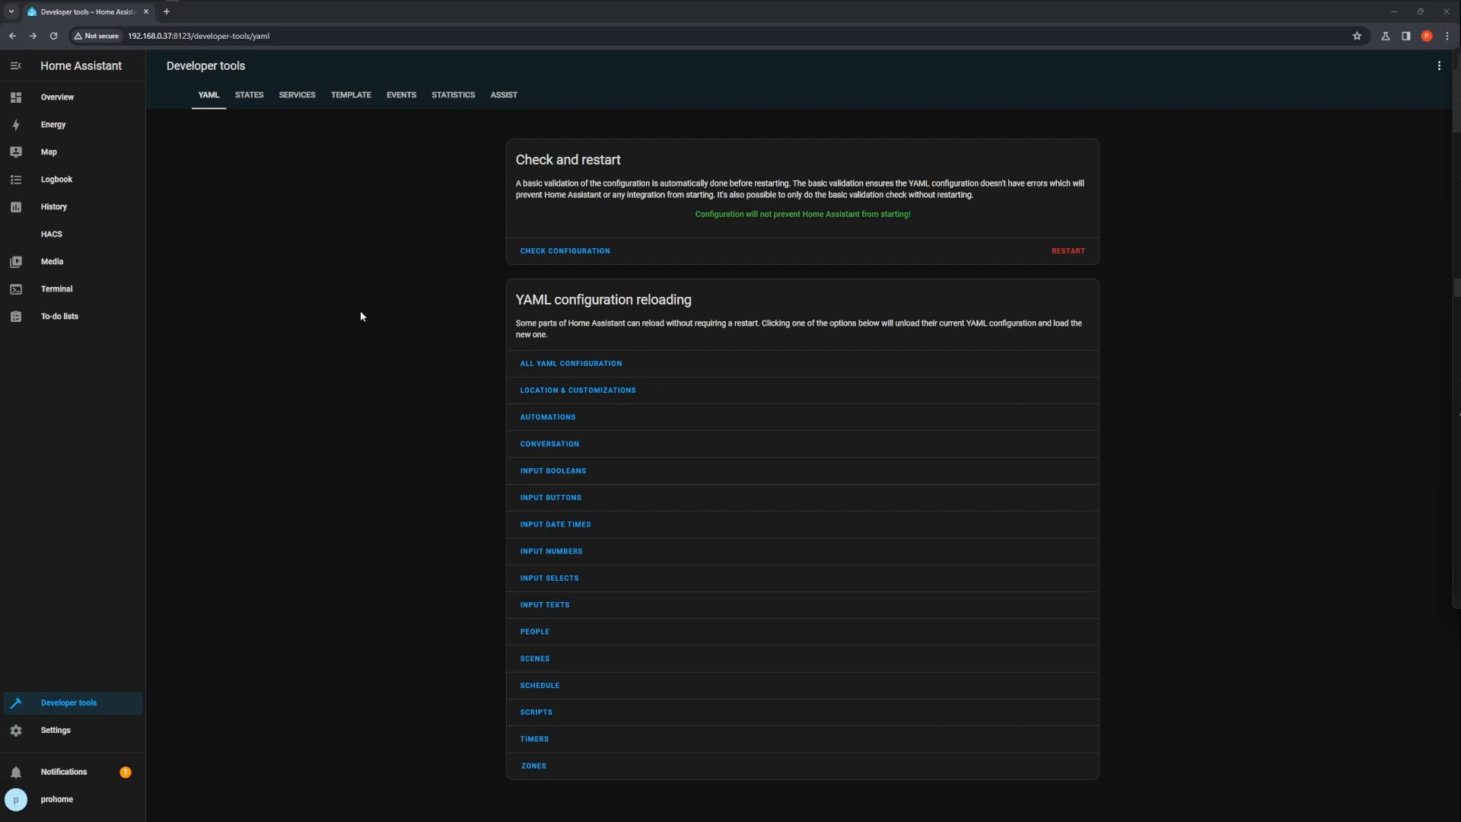
# Under Devices & services, add a new integration by searching for wini and selecting Winix Air Purifier
pyautogui.click(76, 732)
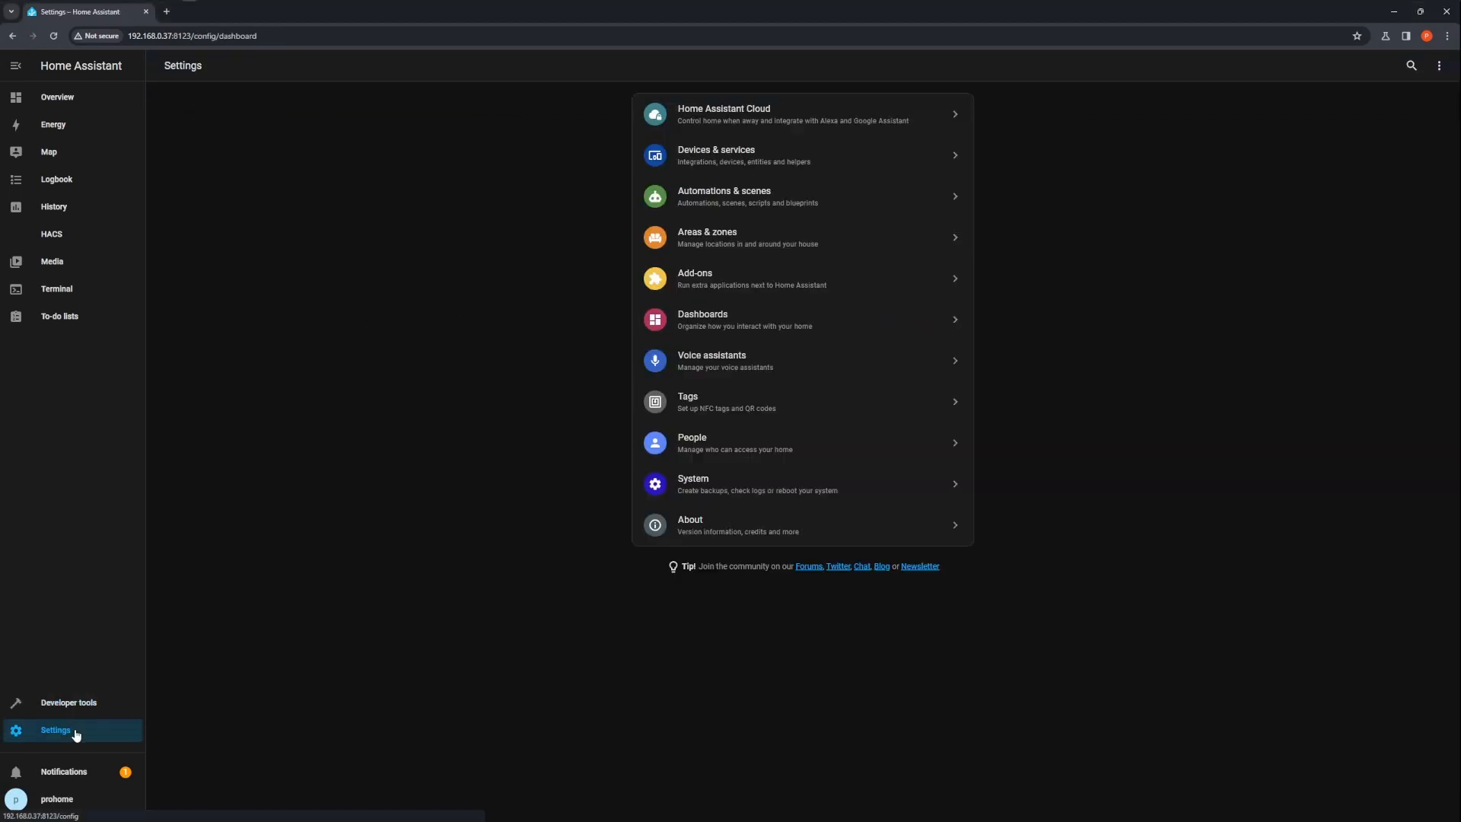
pyautogui.click(805, 167)
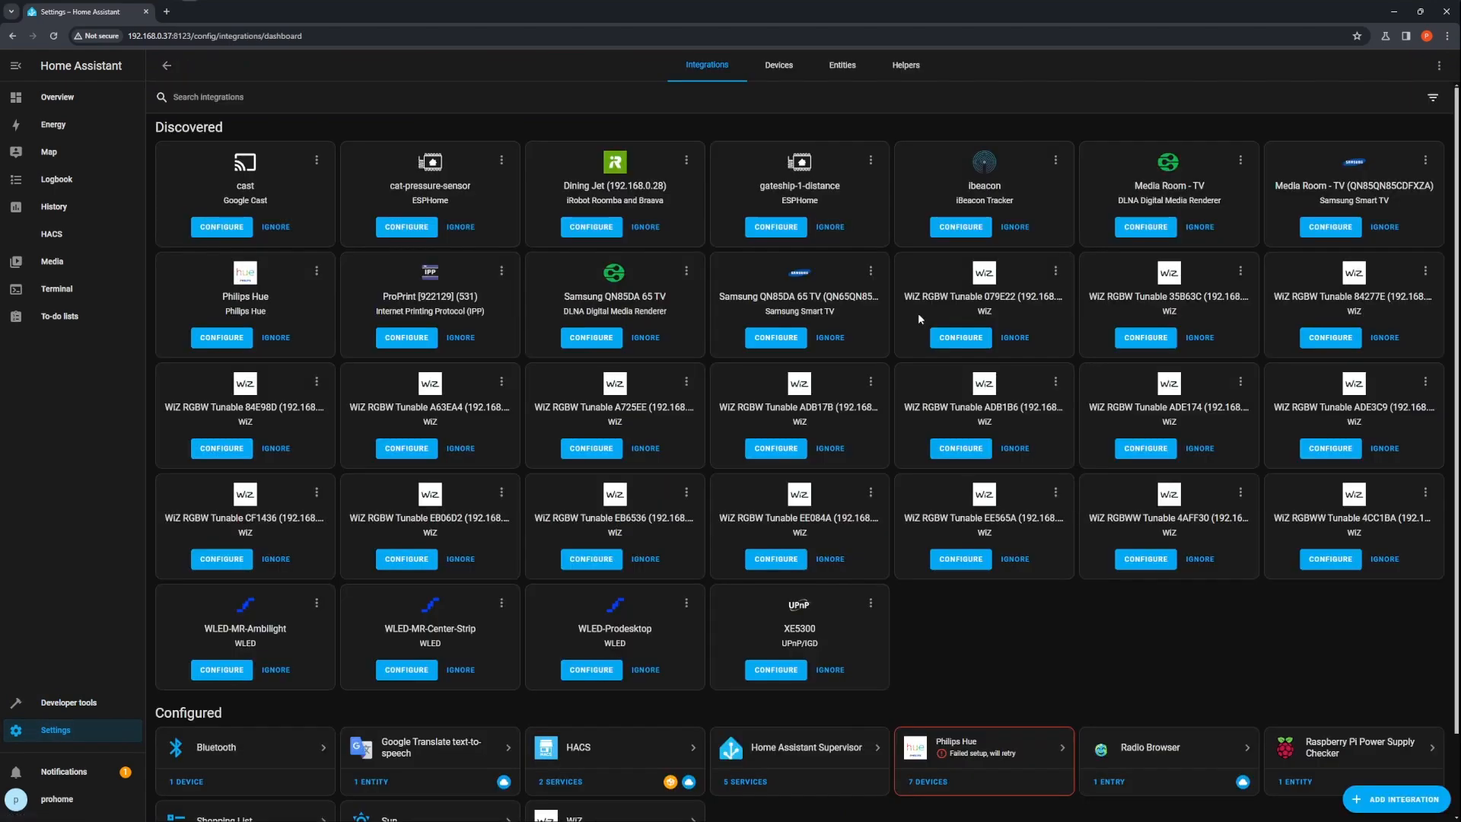
pyautogui.click(1404, 810)
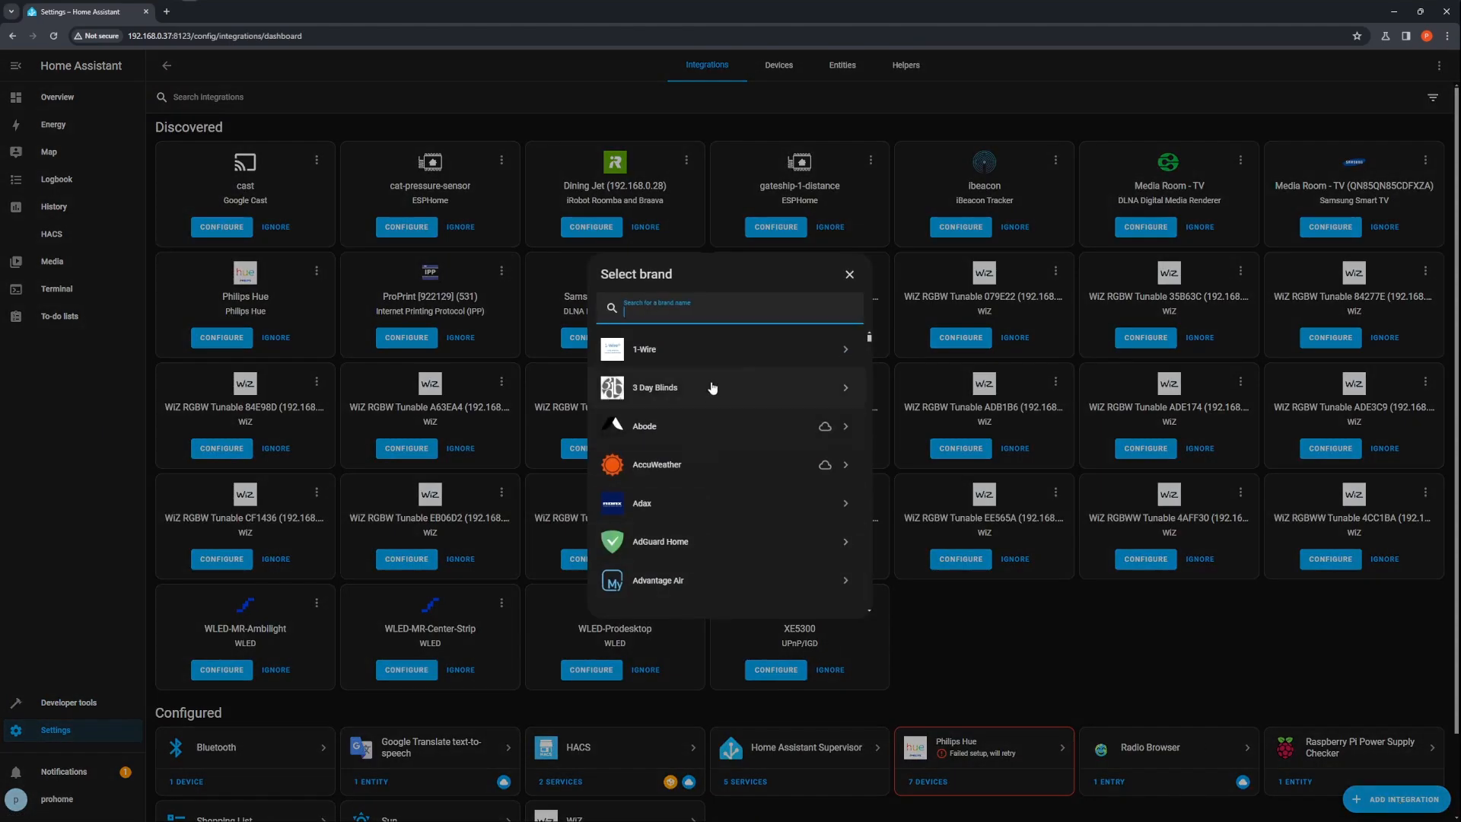
pyautogui.write('w')
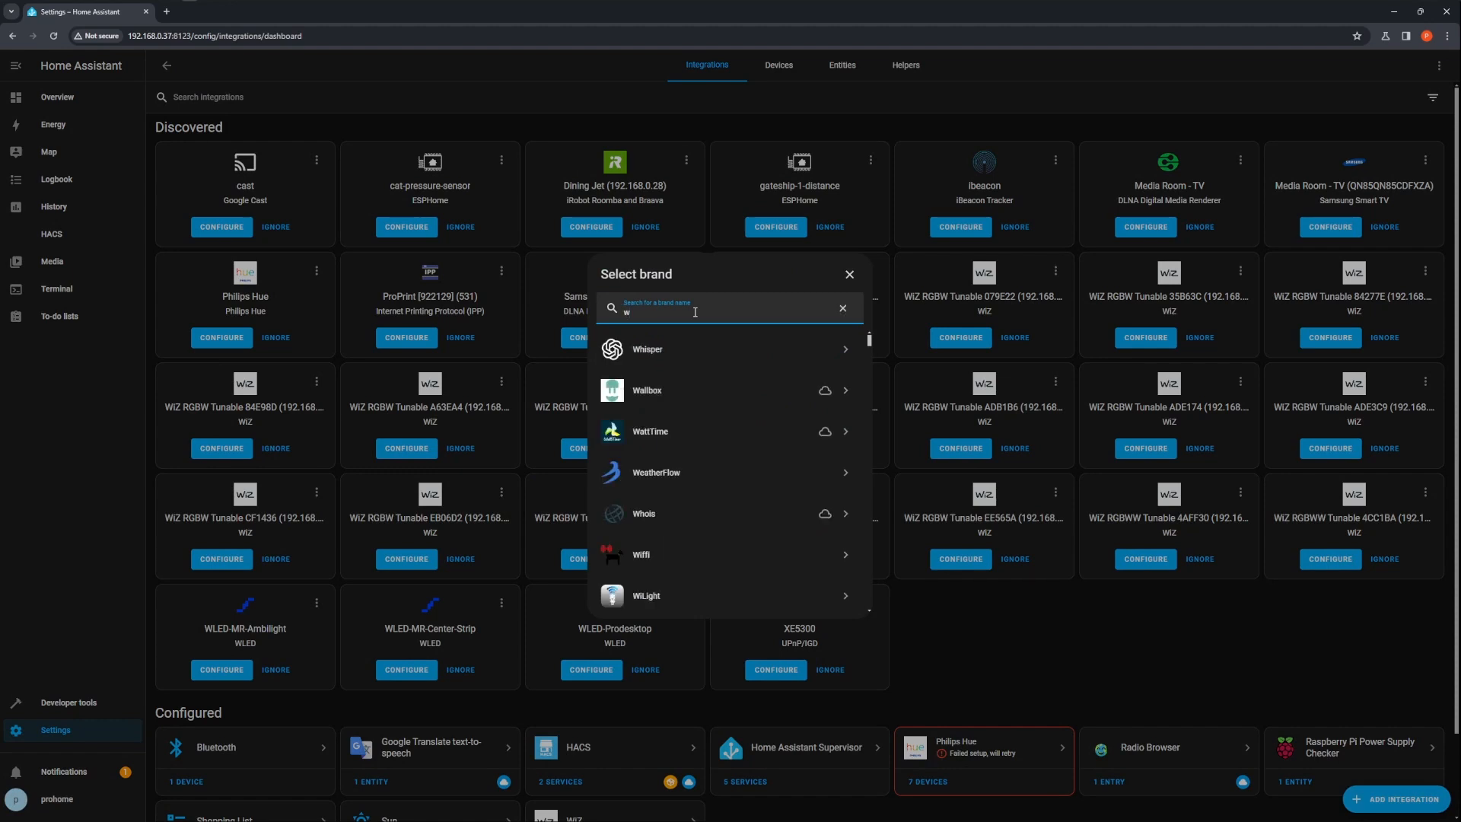
pyautogui.write('ini')
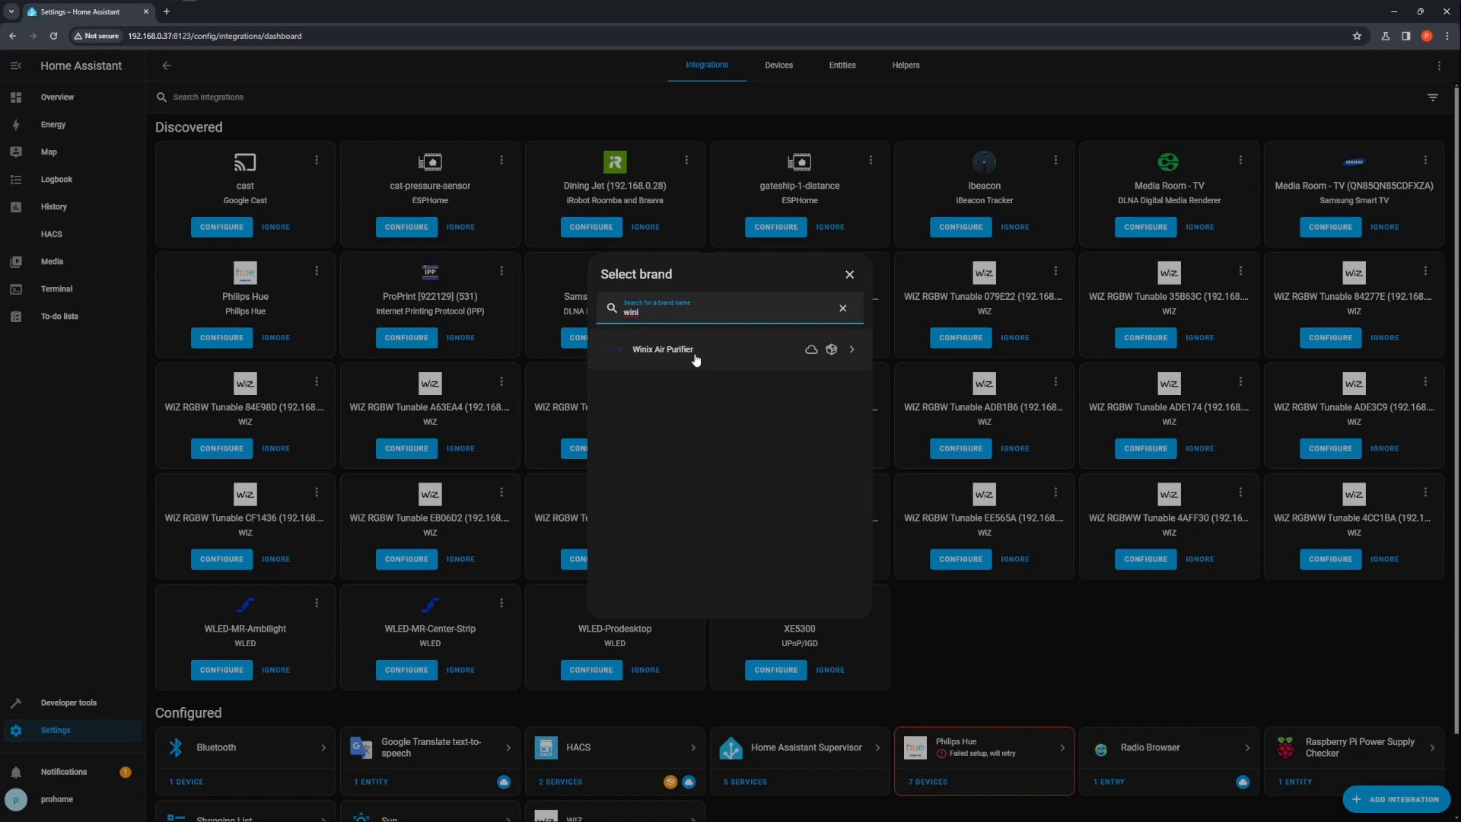
pyautogui.click(662, 350)
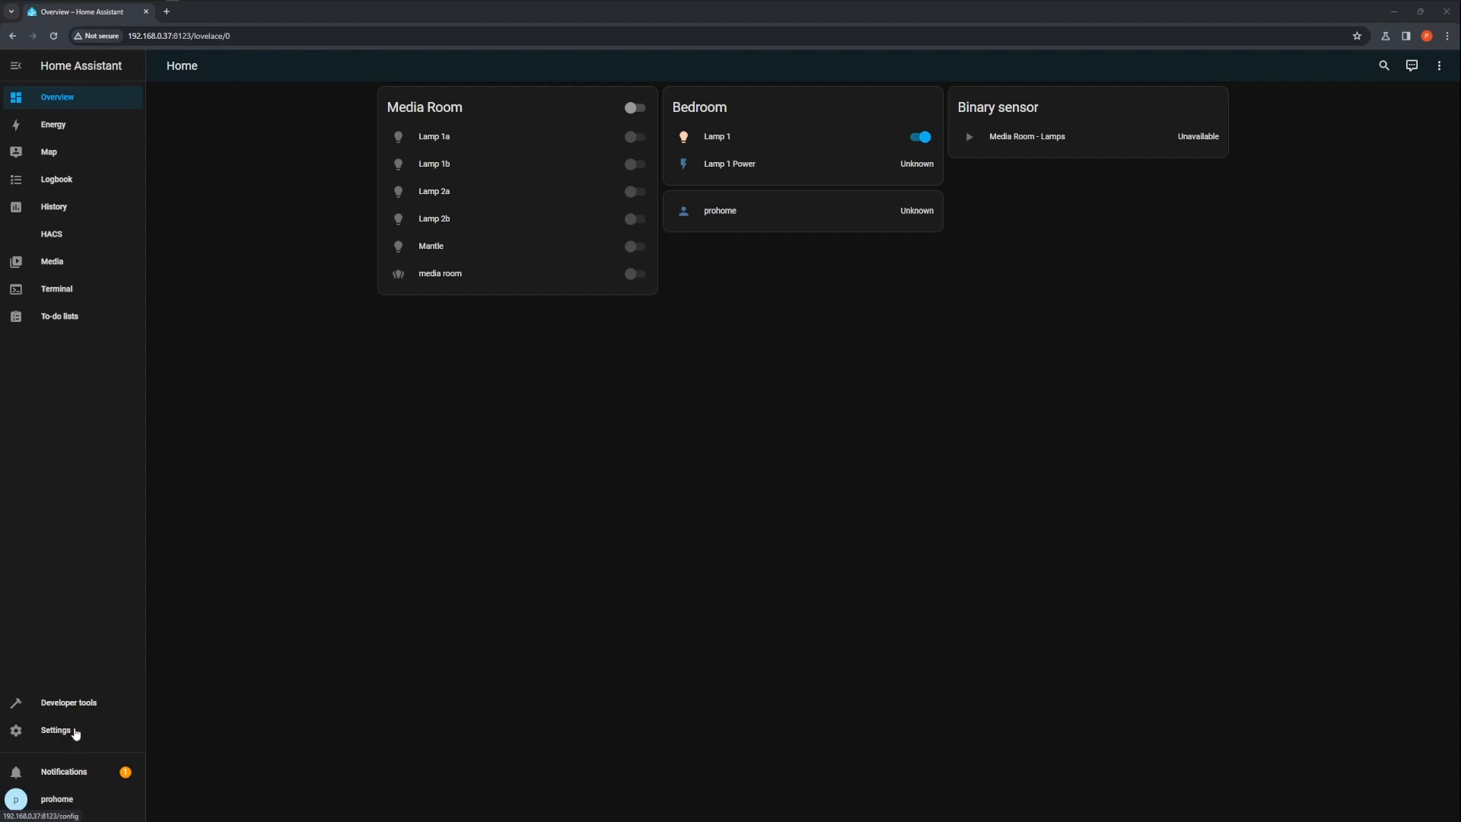
# Create a new automation from scratch under Automations & scenes and add a Sun trigger
pyautogui.click(73, 735)
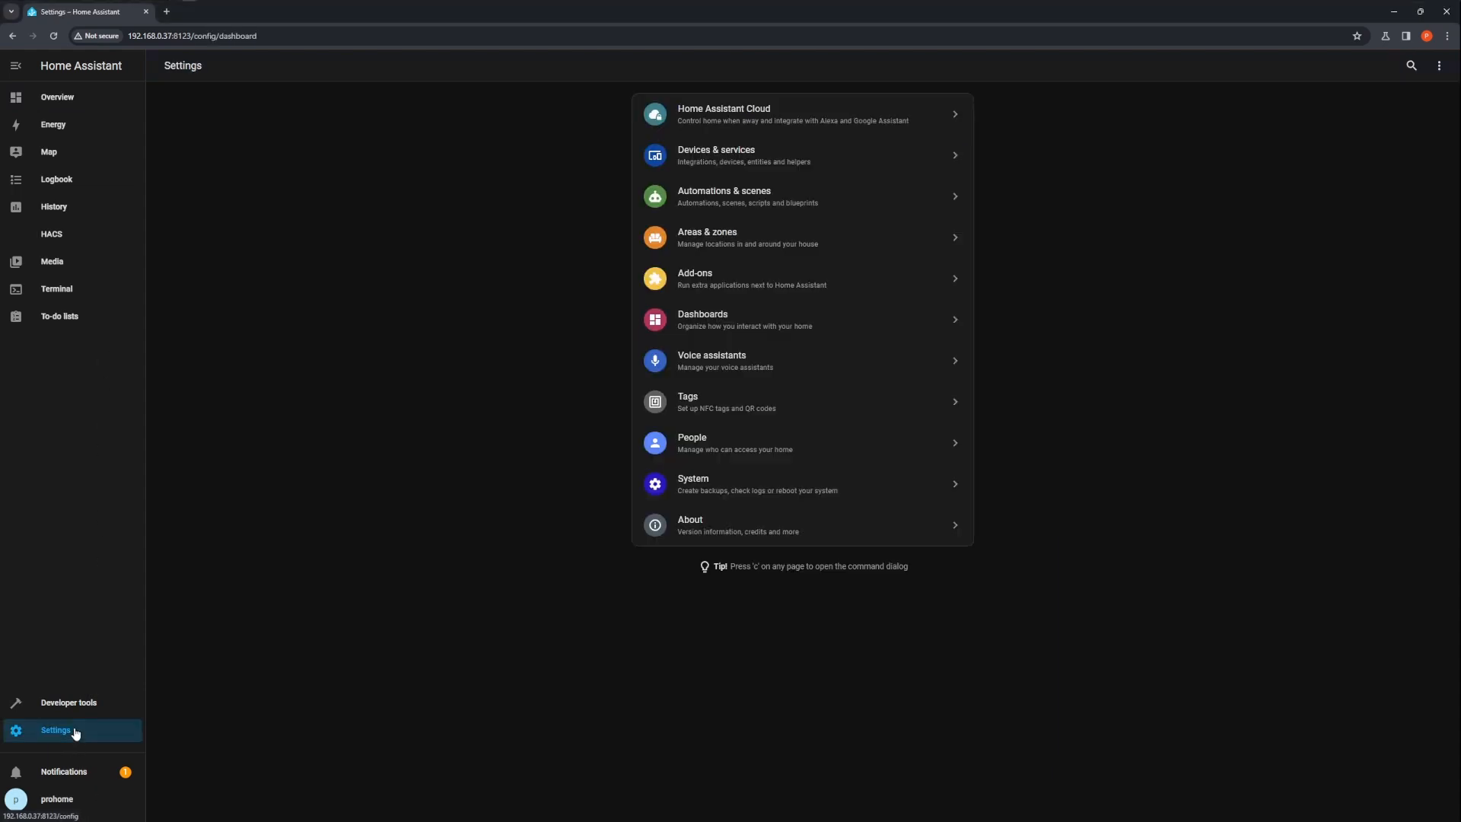
pyautogui.click(775, 199)
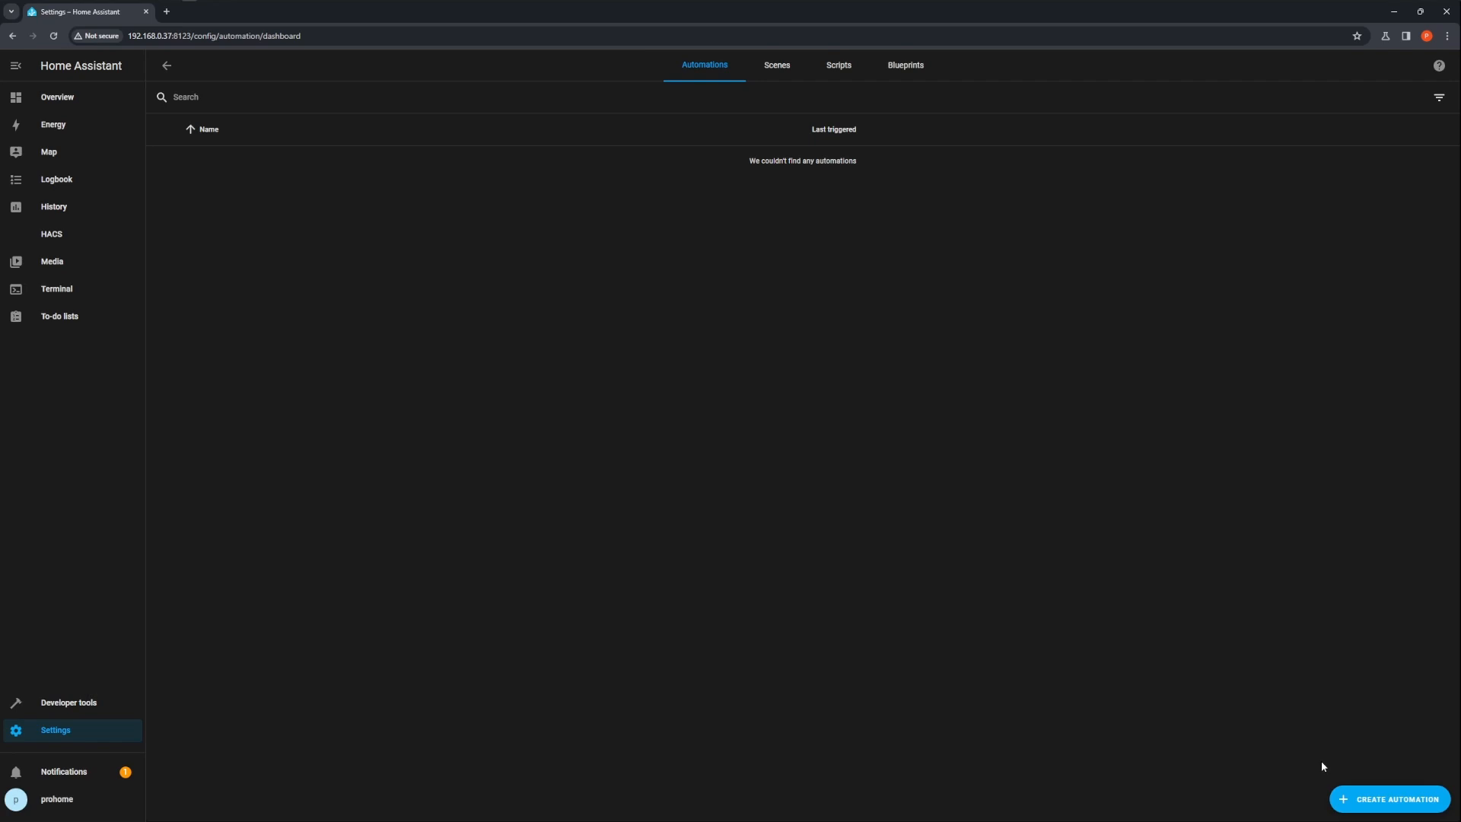
pyautogui.click(1352, 799)
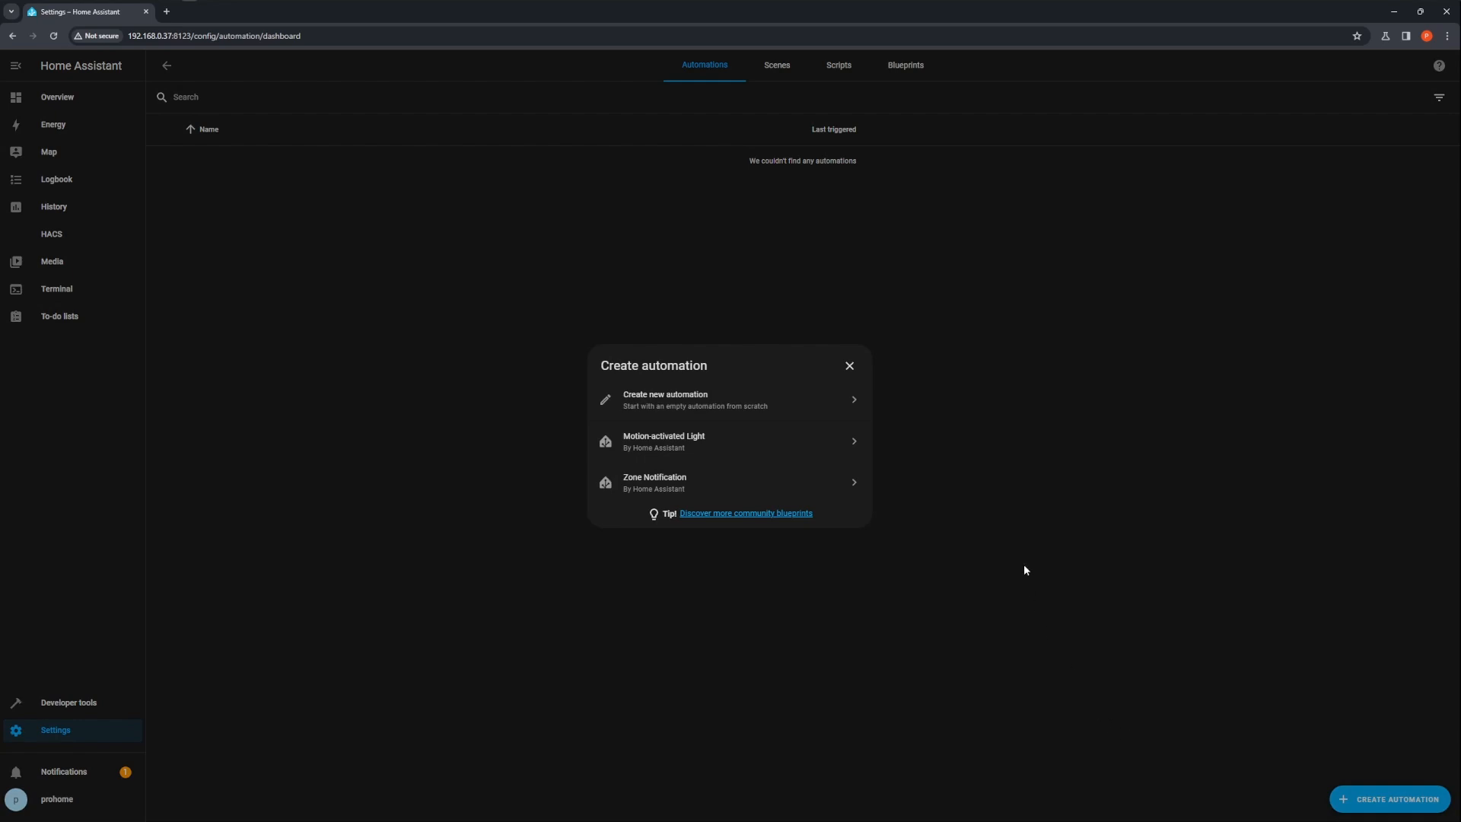
pyautogui.click(711, 409)
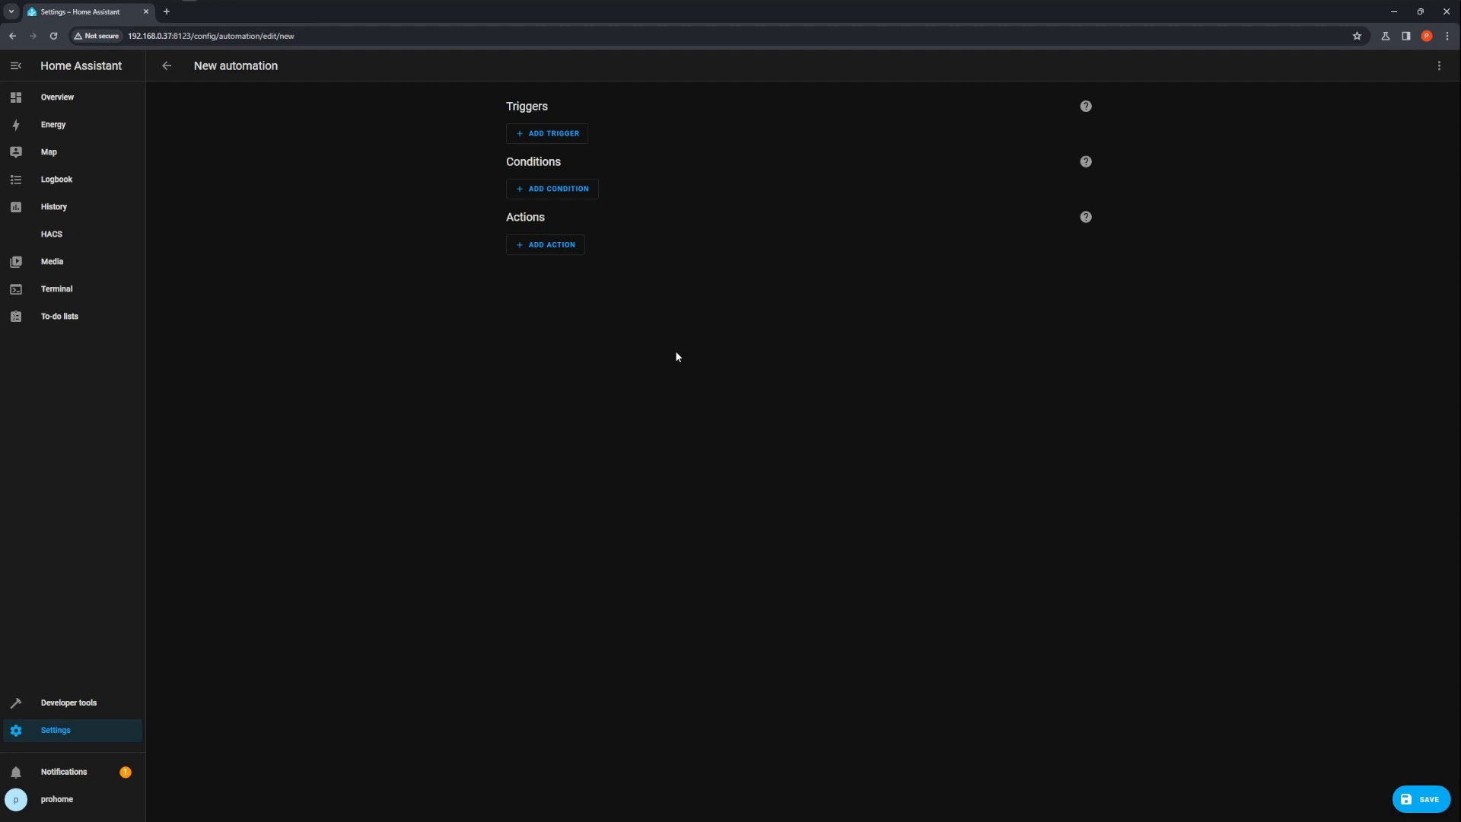
pyautogui.click(565, 137)
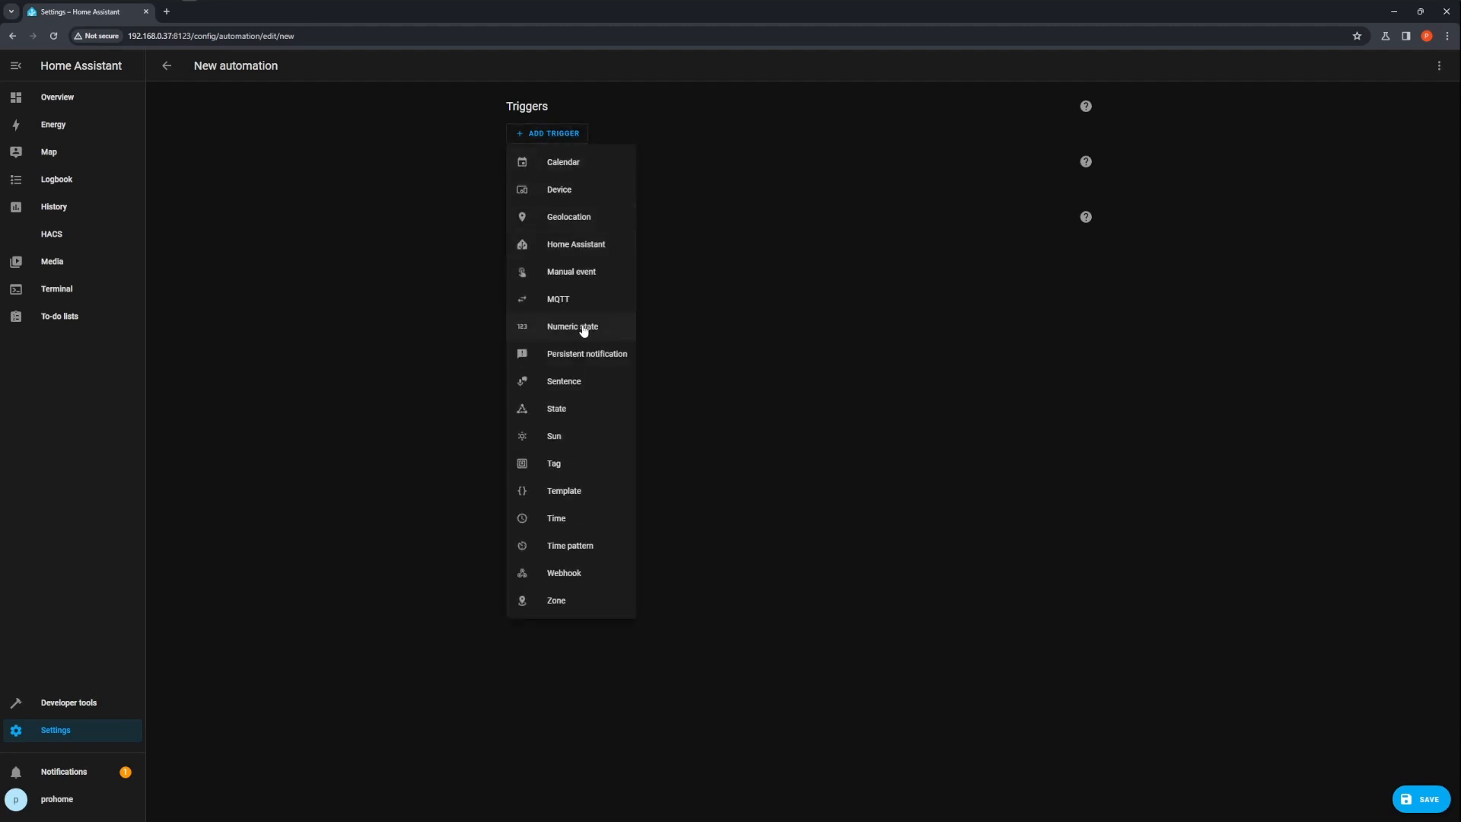
pyautogui.click(556, 440)
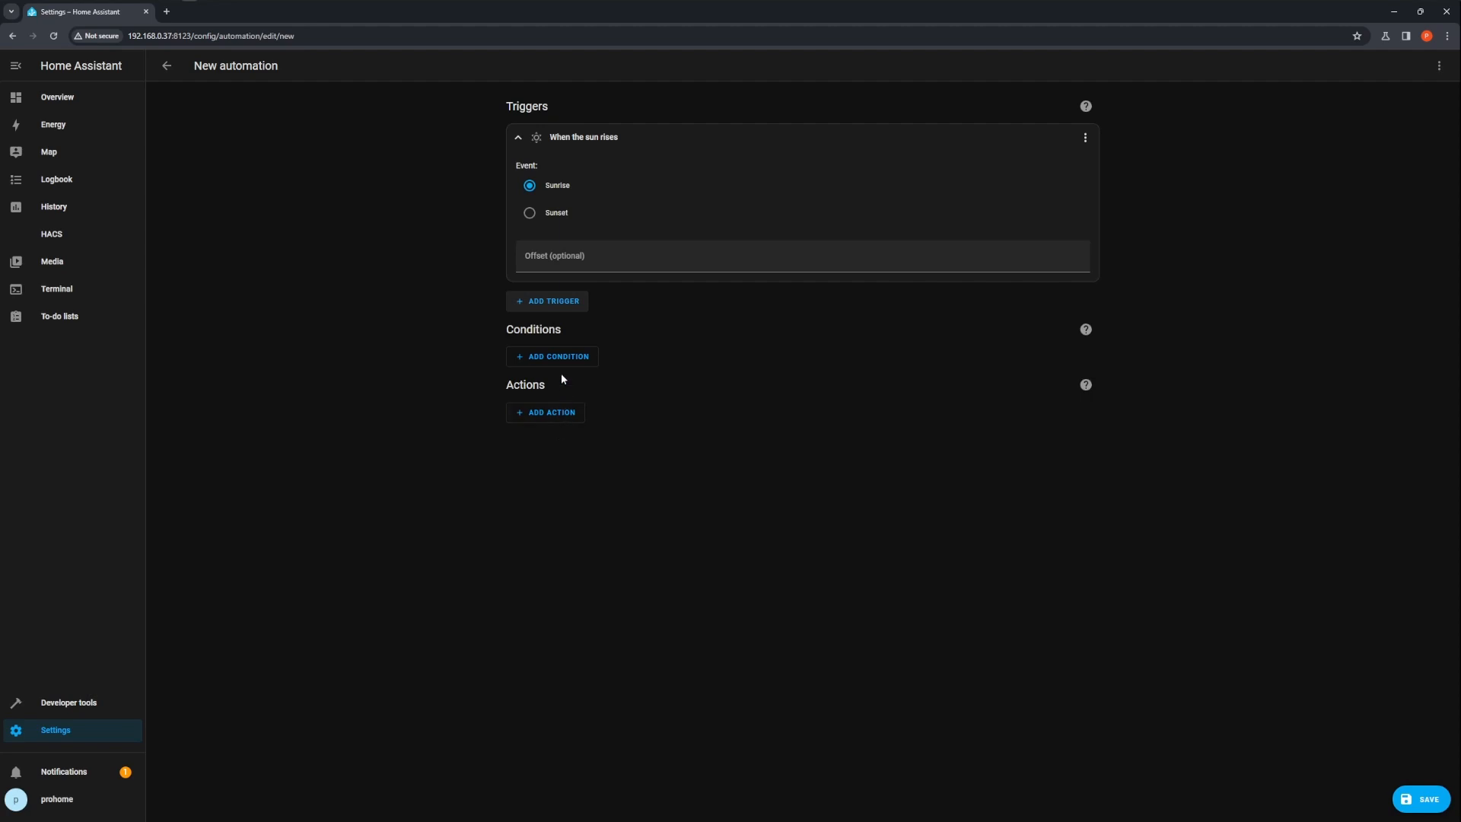
pyautogui.click(563, 309)
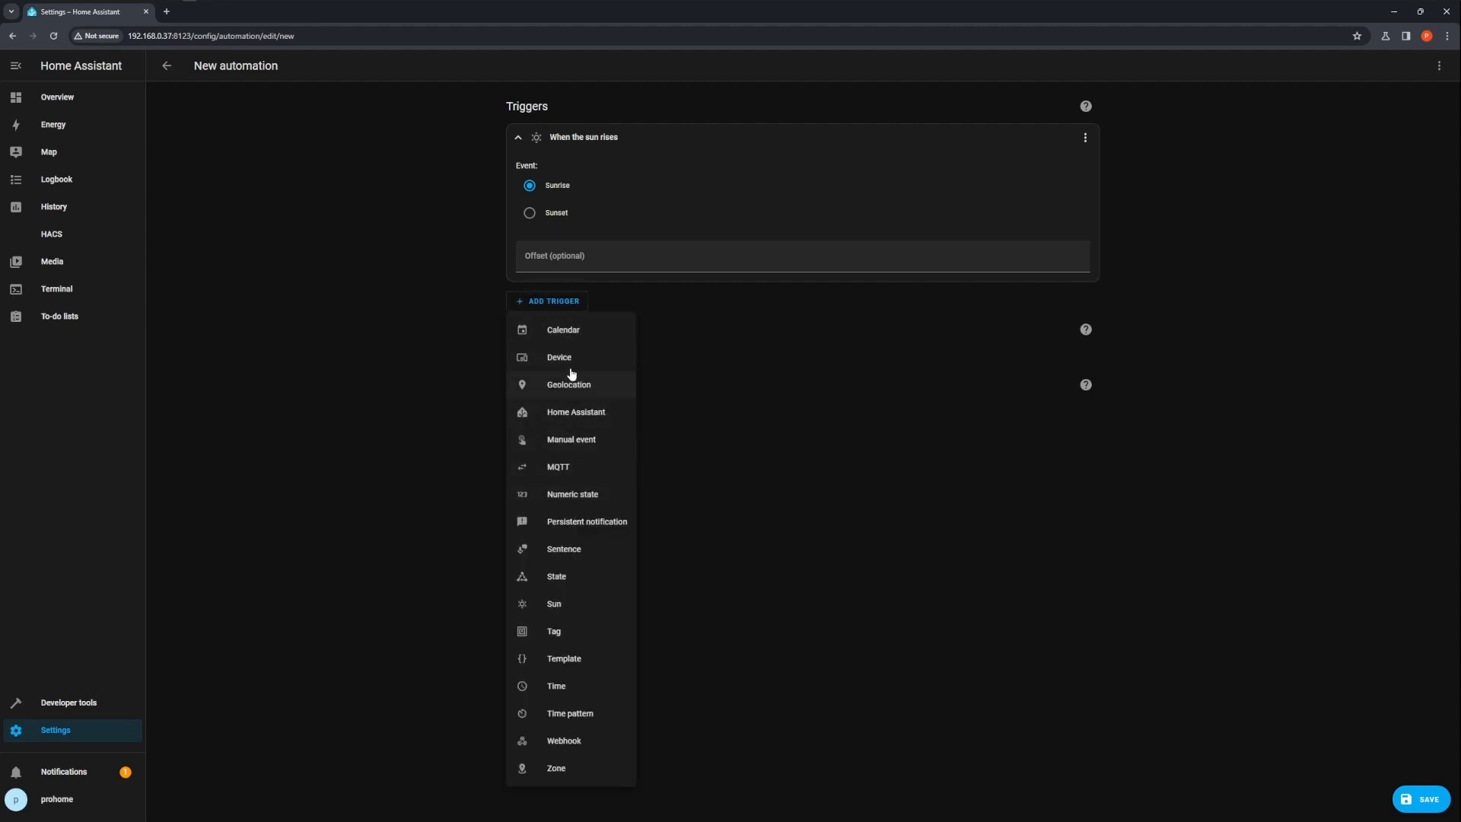
pyautogui.click(558, 577)
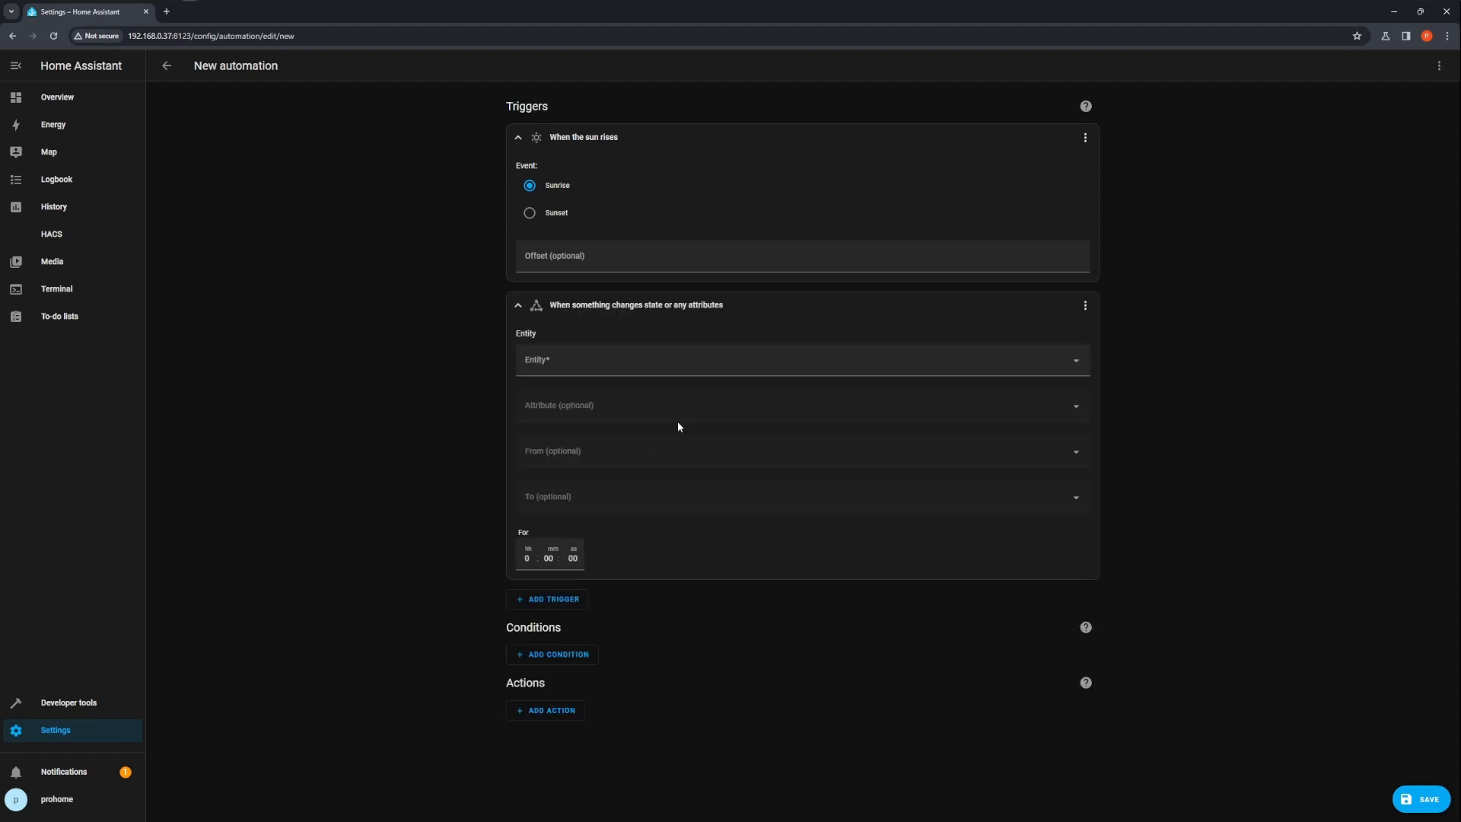
pyautogui.click(594, 359)
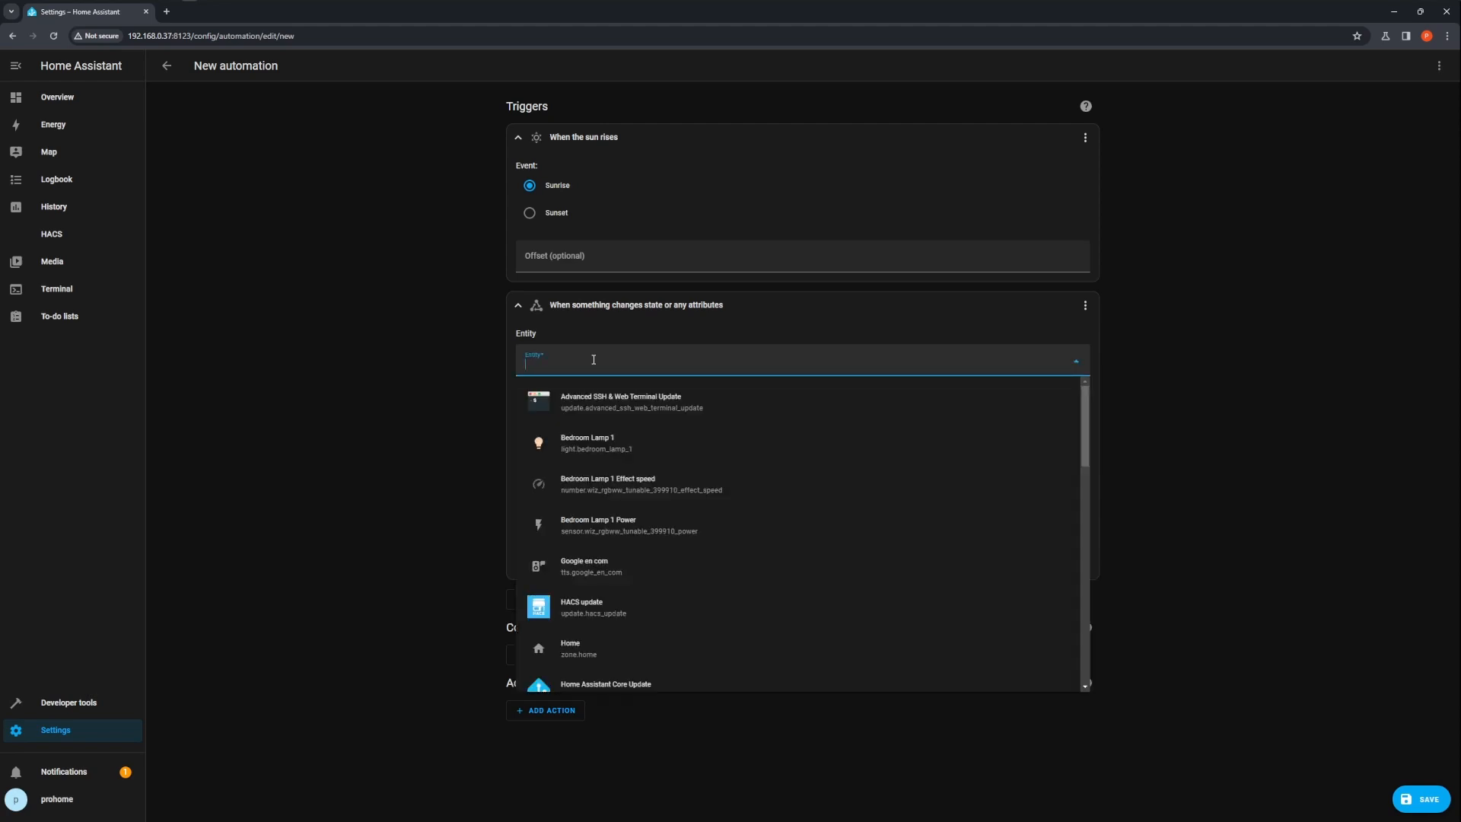
pyautogui.click(1093, 308)
pyautogui.click(1086, 306)
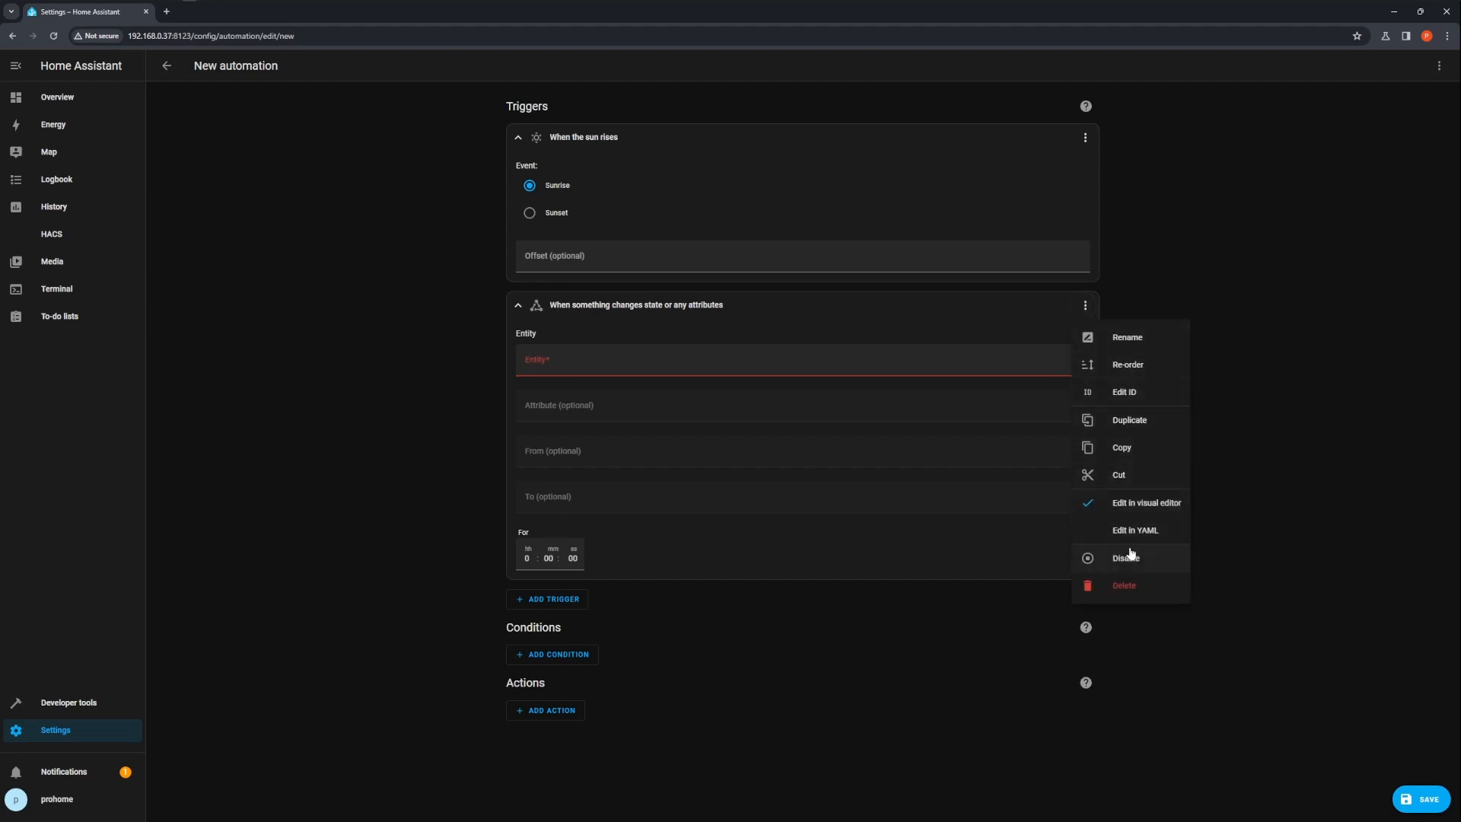
pyautogui.click(1126, 585)
pyautogui.click(813, 472)
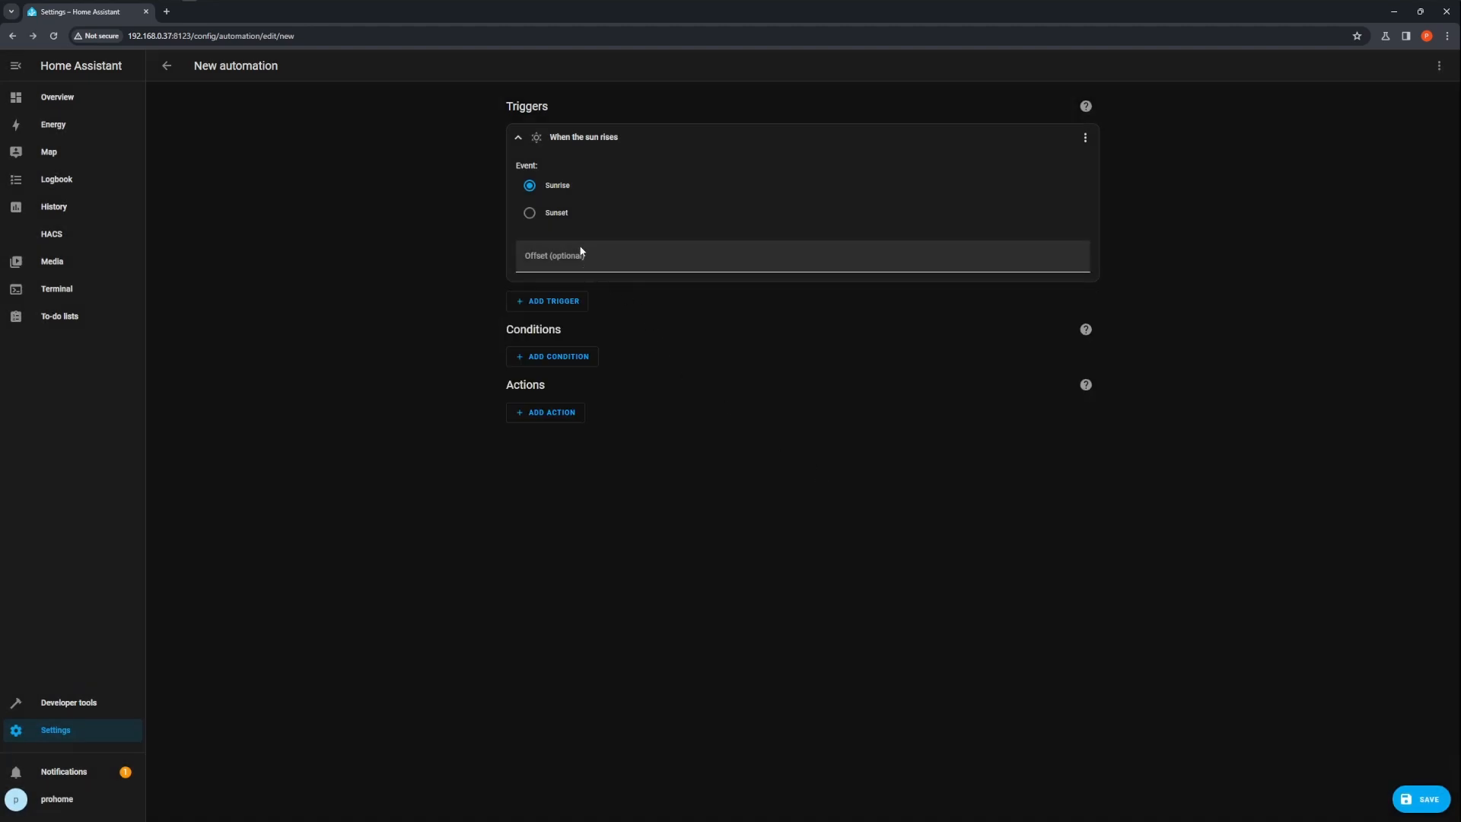
# Set the Sun trigger's event to Sunset
pyautogui.click(529, 214)
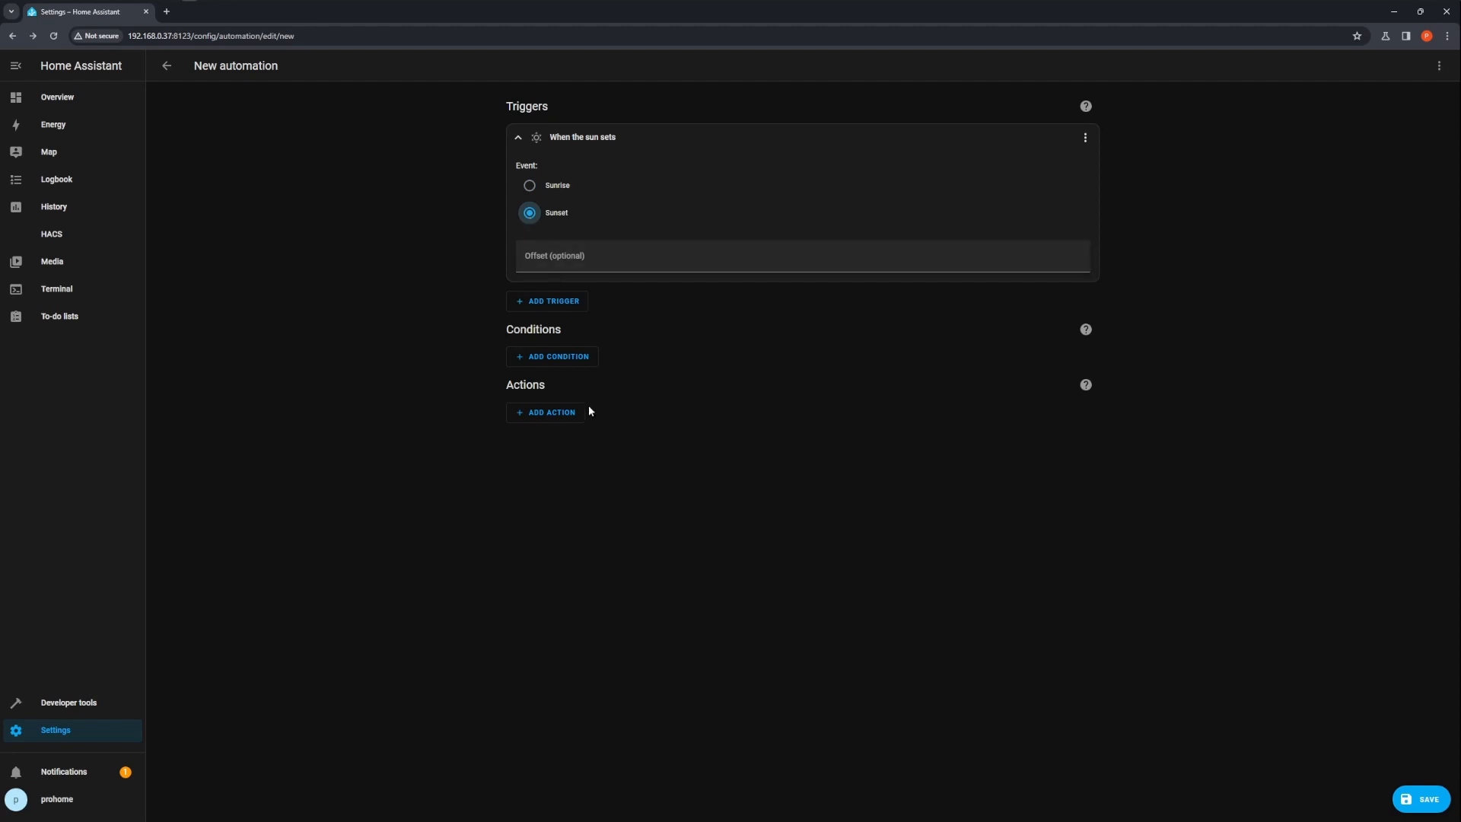
# Add a Call service action using Light: Turn on, targeting the Bedroom Lamp 1 entity
pyautogui.click(550, 415)
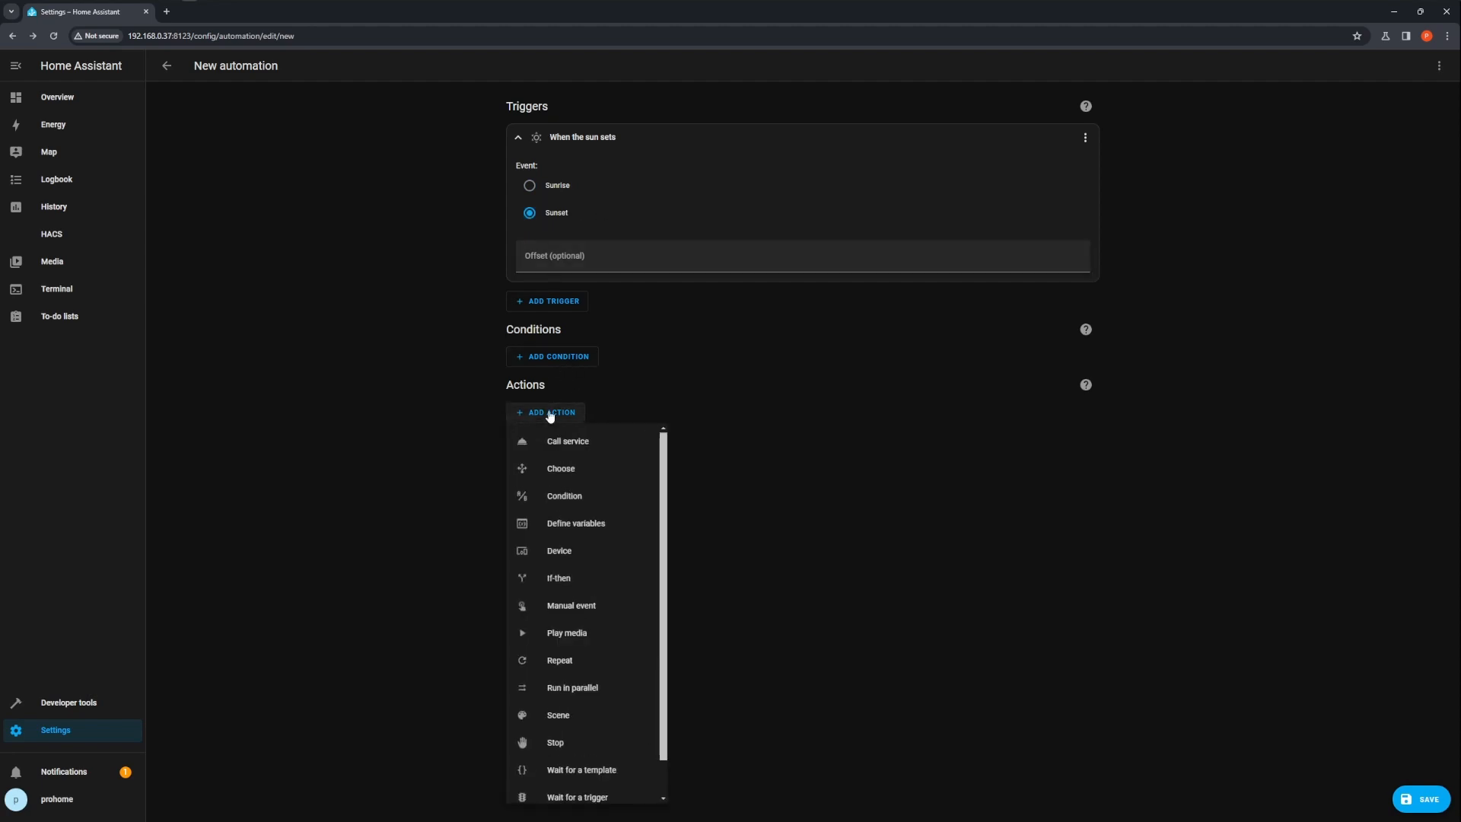
pyautogui.click(584, 443)
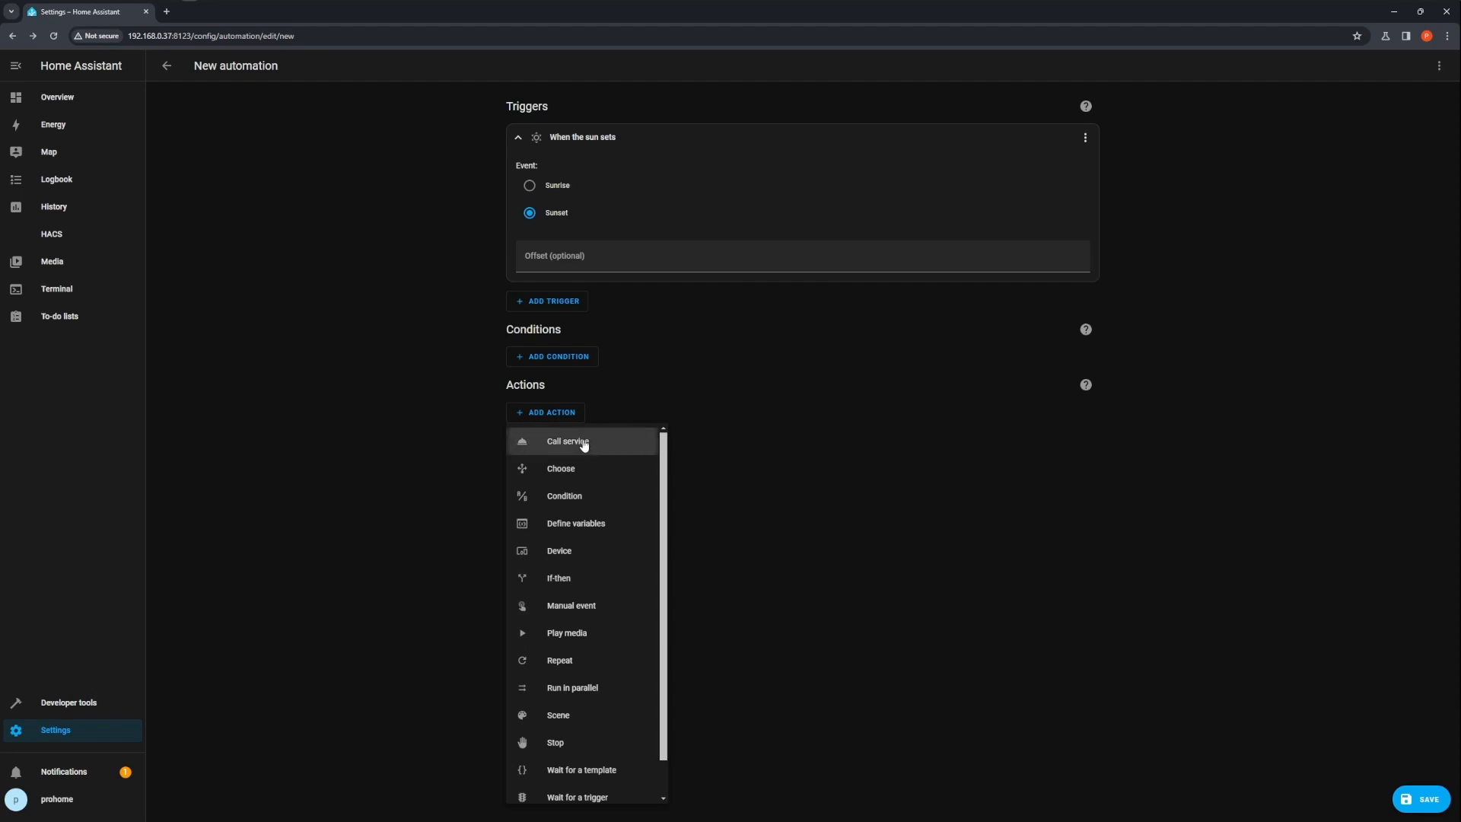
pyautogui.click(610, 467)
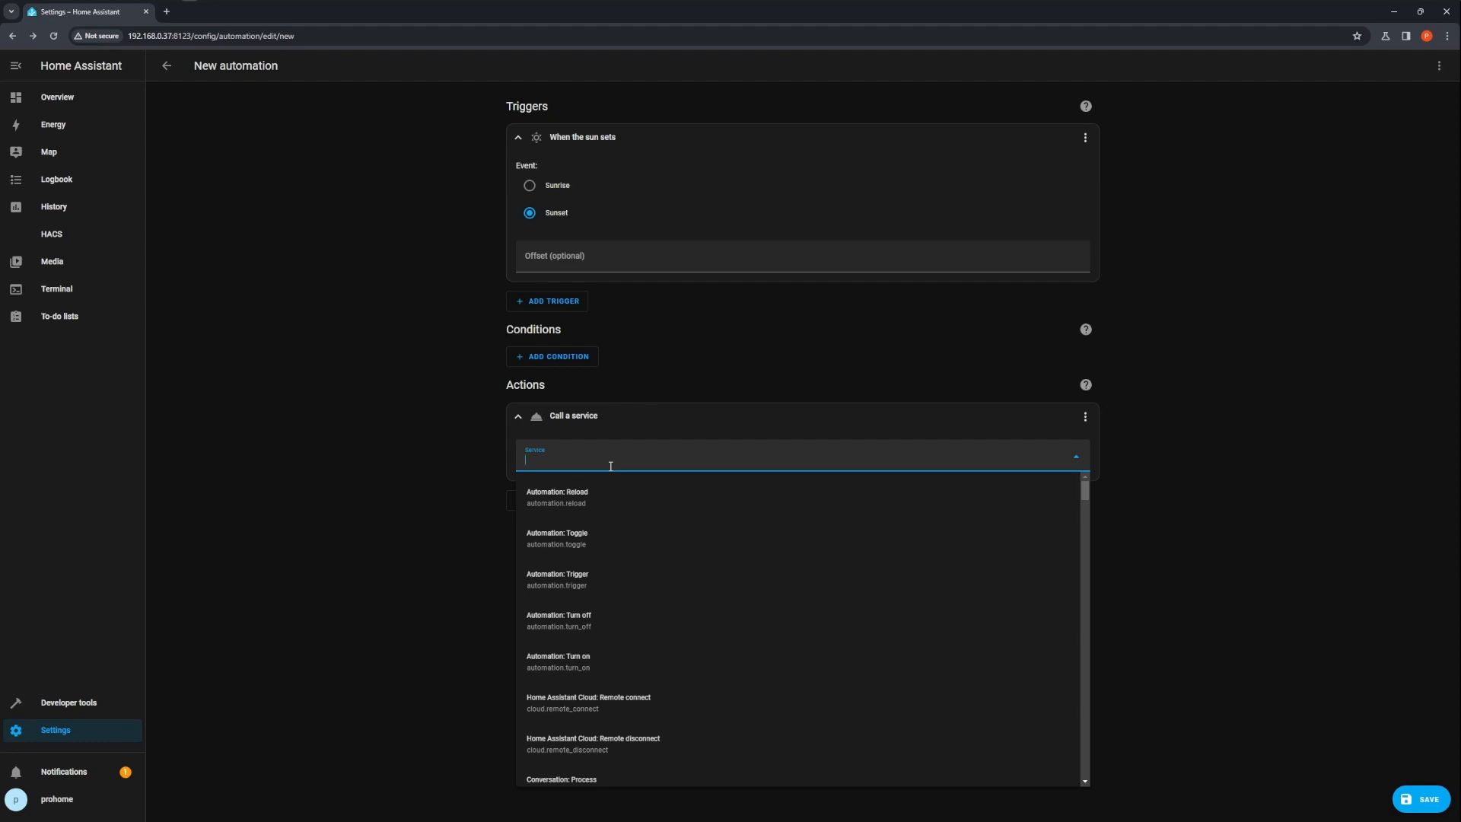
pyautogui.write('l')
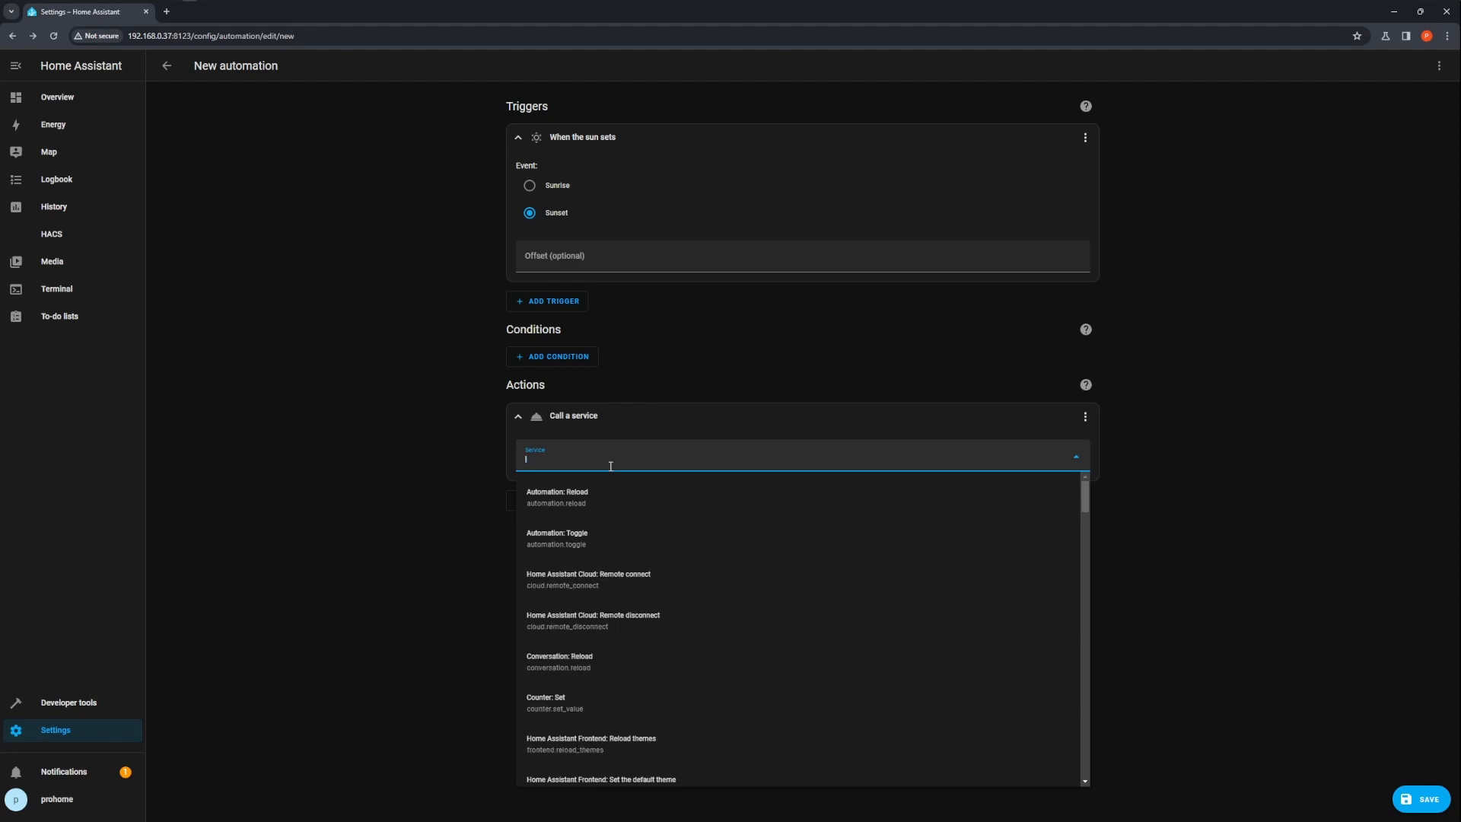
pyautogui.write('ight')
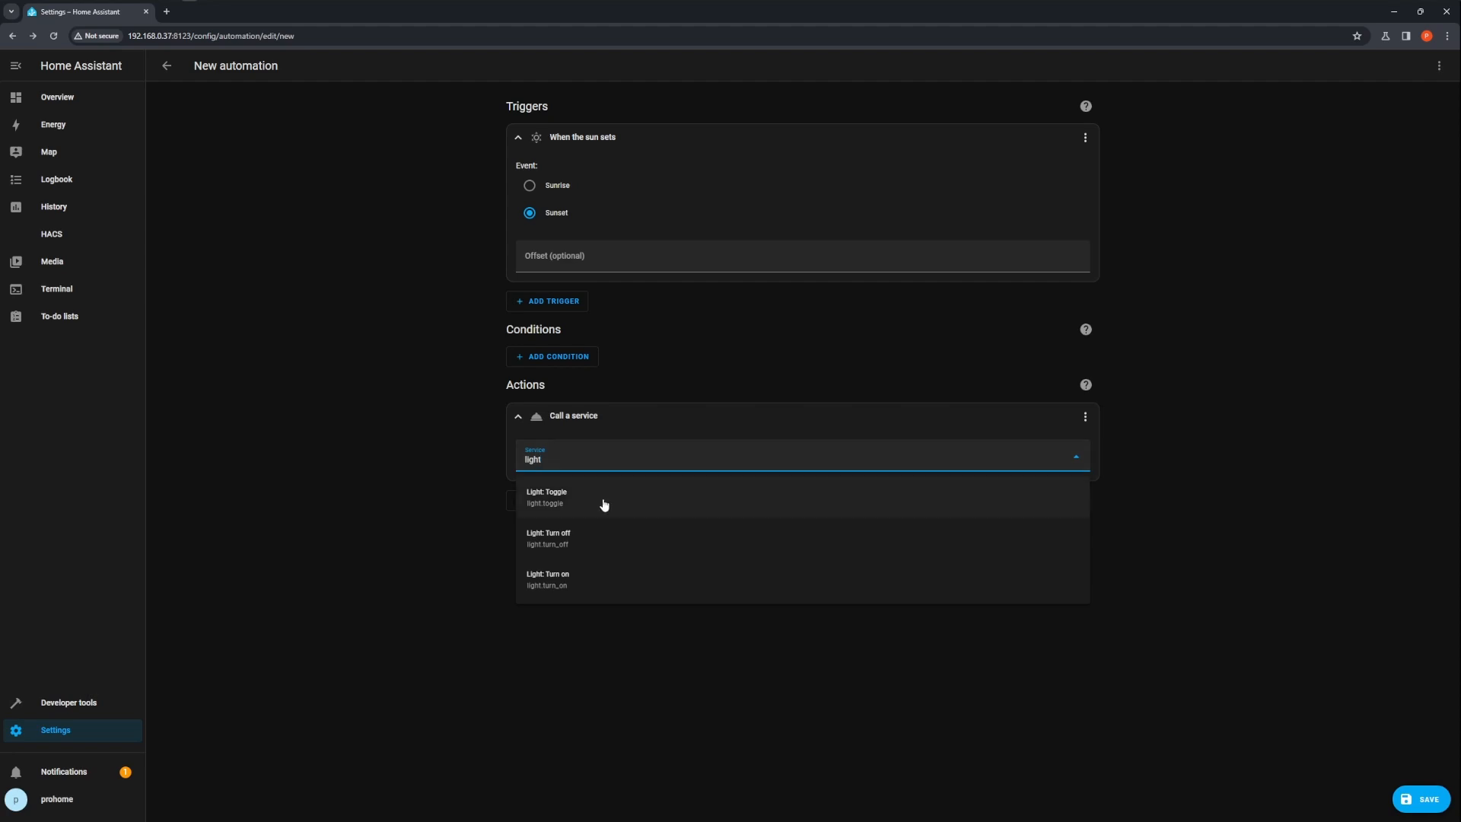
pyautogui.click(603, 588)
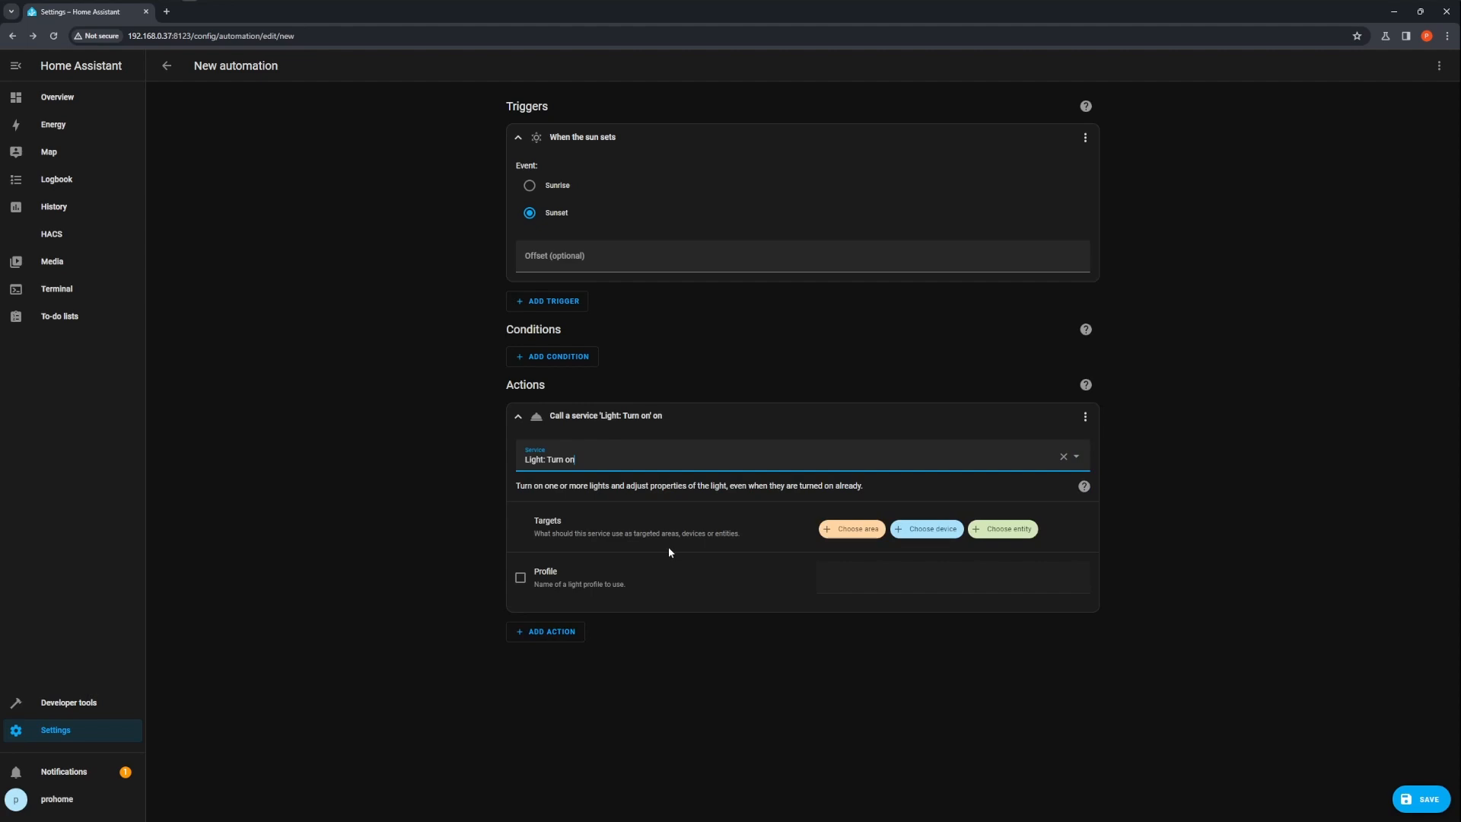
pyautogui.click(998, 531)
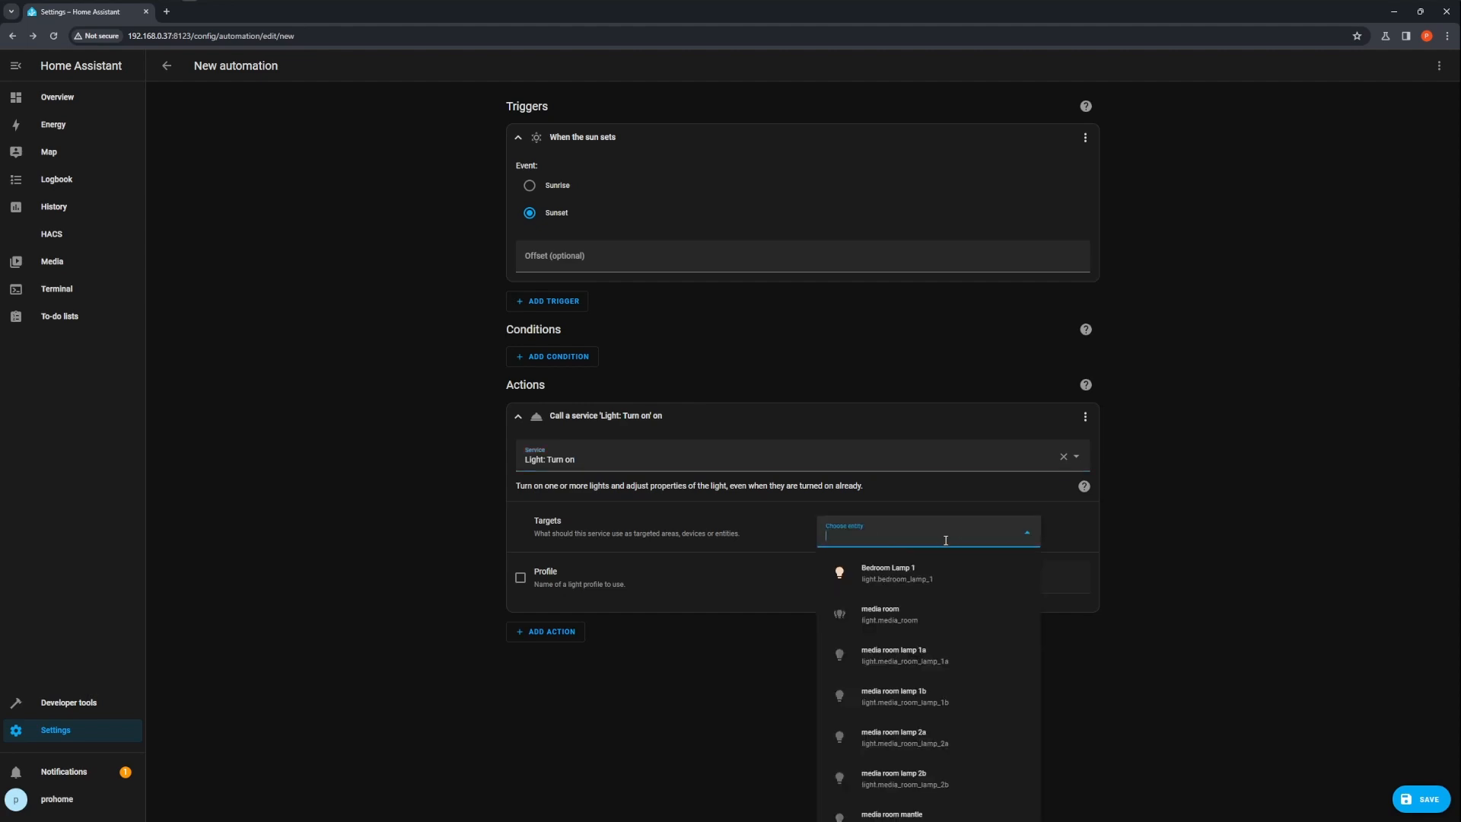
pyautogui.click(895, 579)
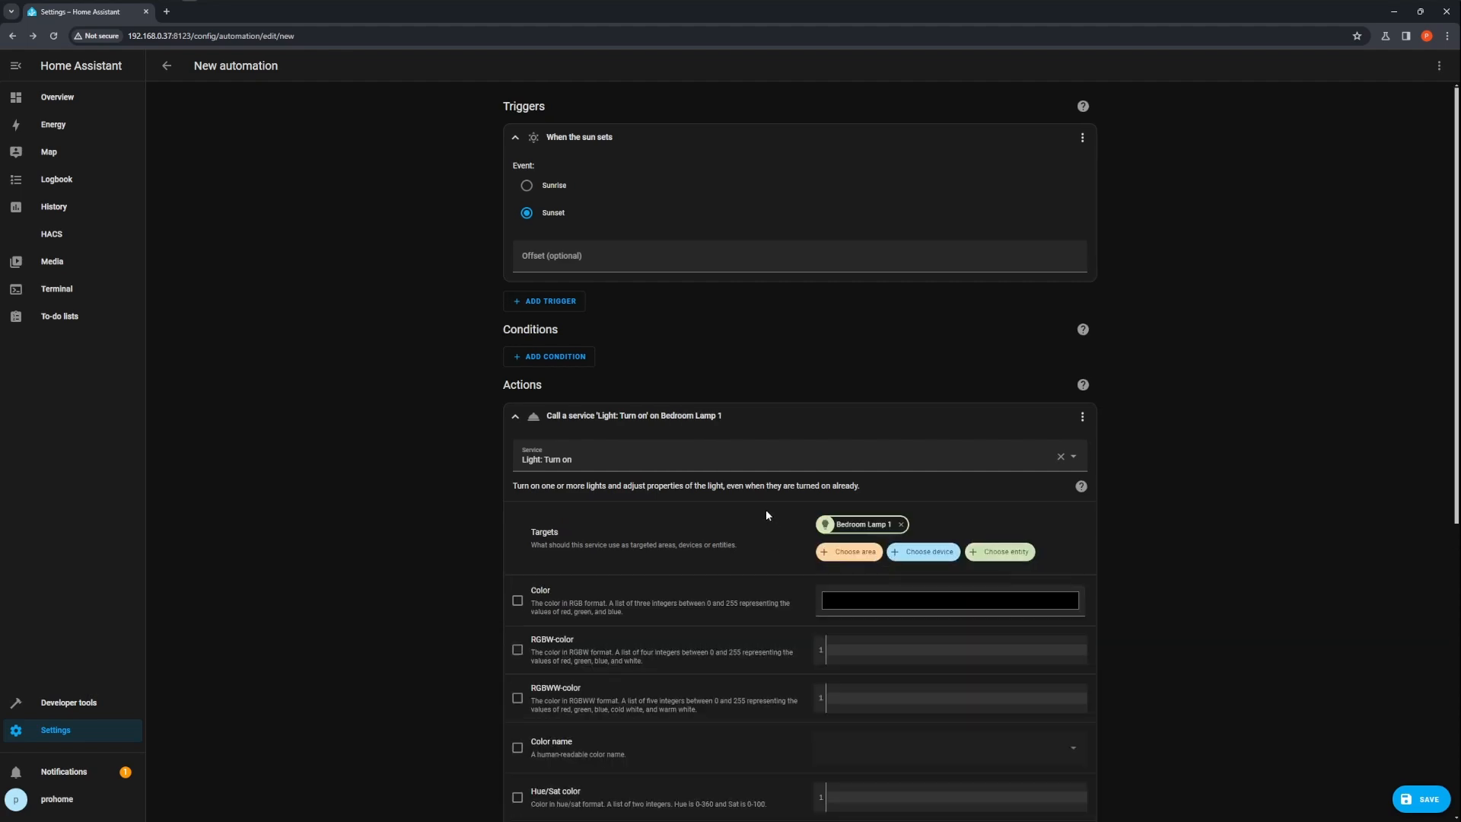
# Enable the Kelvin color temperature option and set it to about 2821 K
pyautogui.scroll(-2, 635, 519)
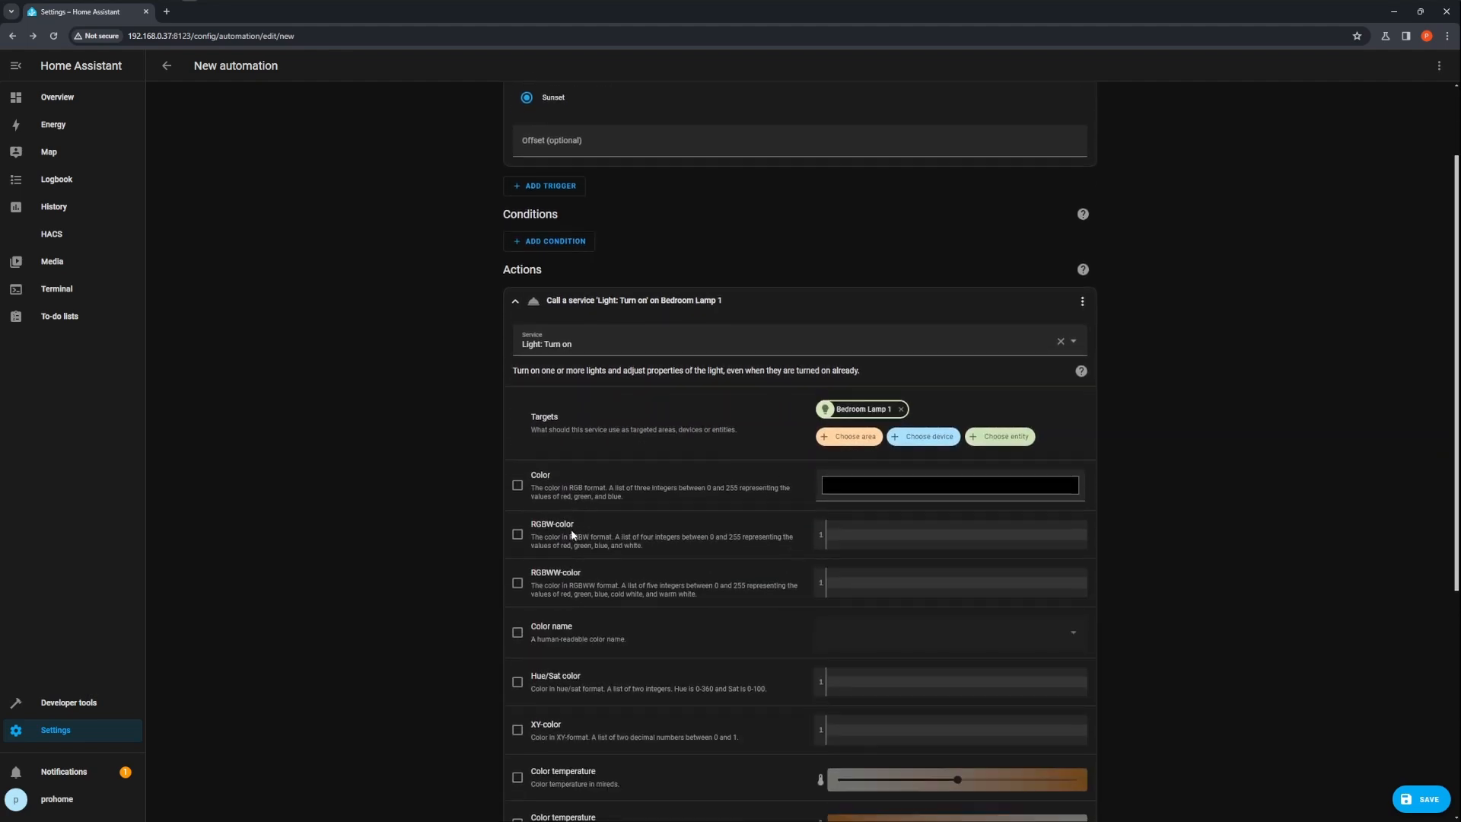
pyautogui.scroll(-1, 573, 533)
pyautogui.scroll(-1, 545, 561)
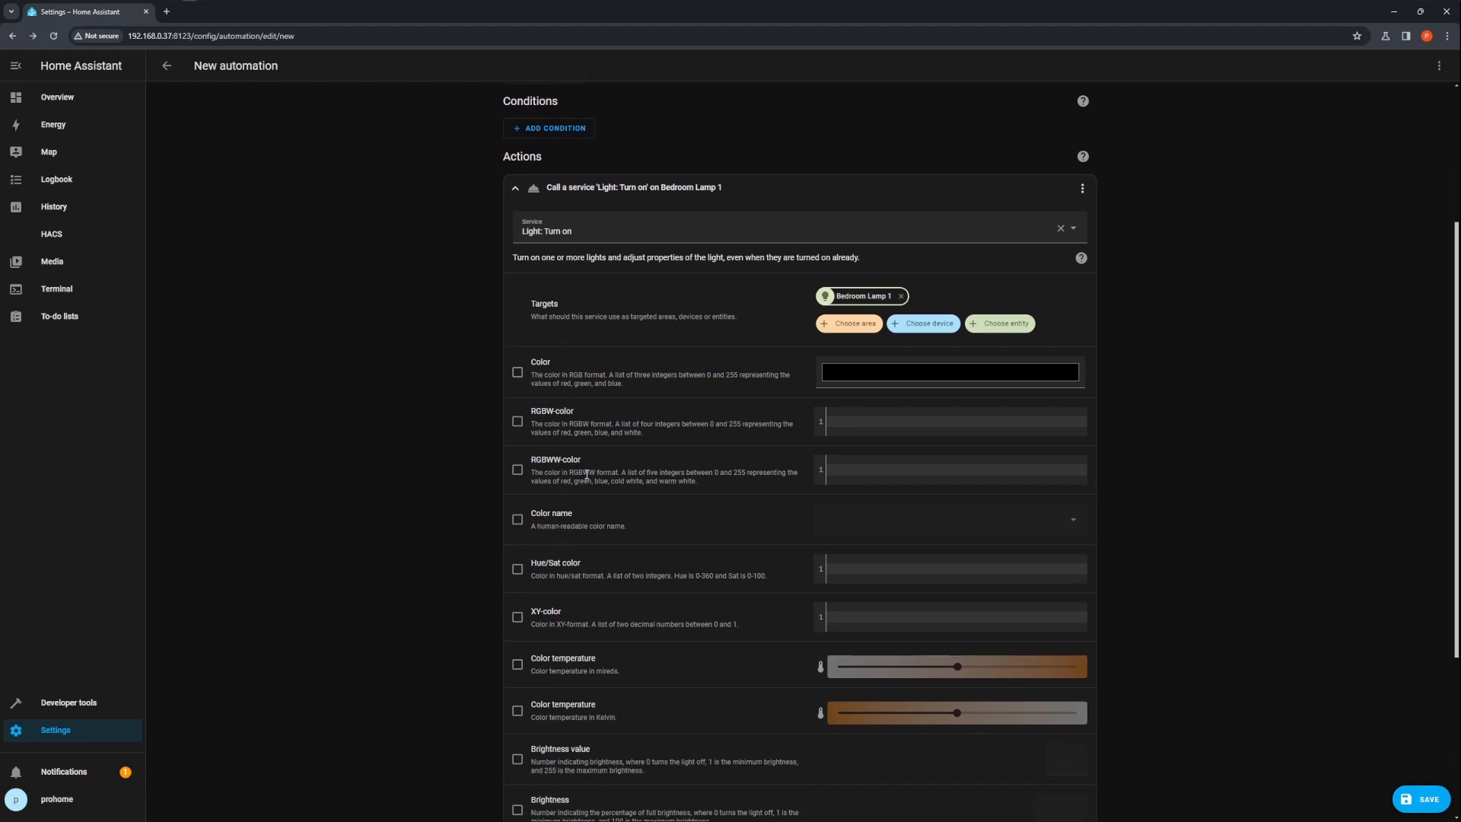
pyautogui.scroll(-1, 610, 587)
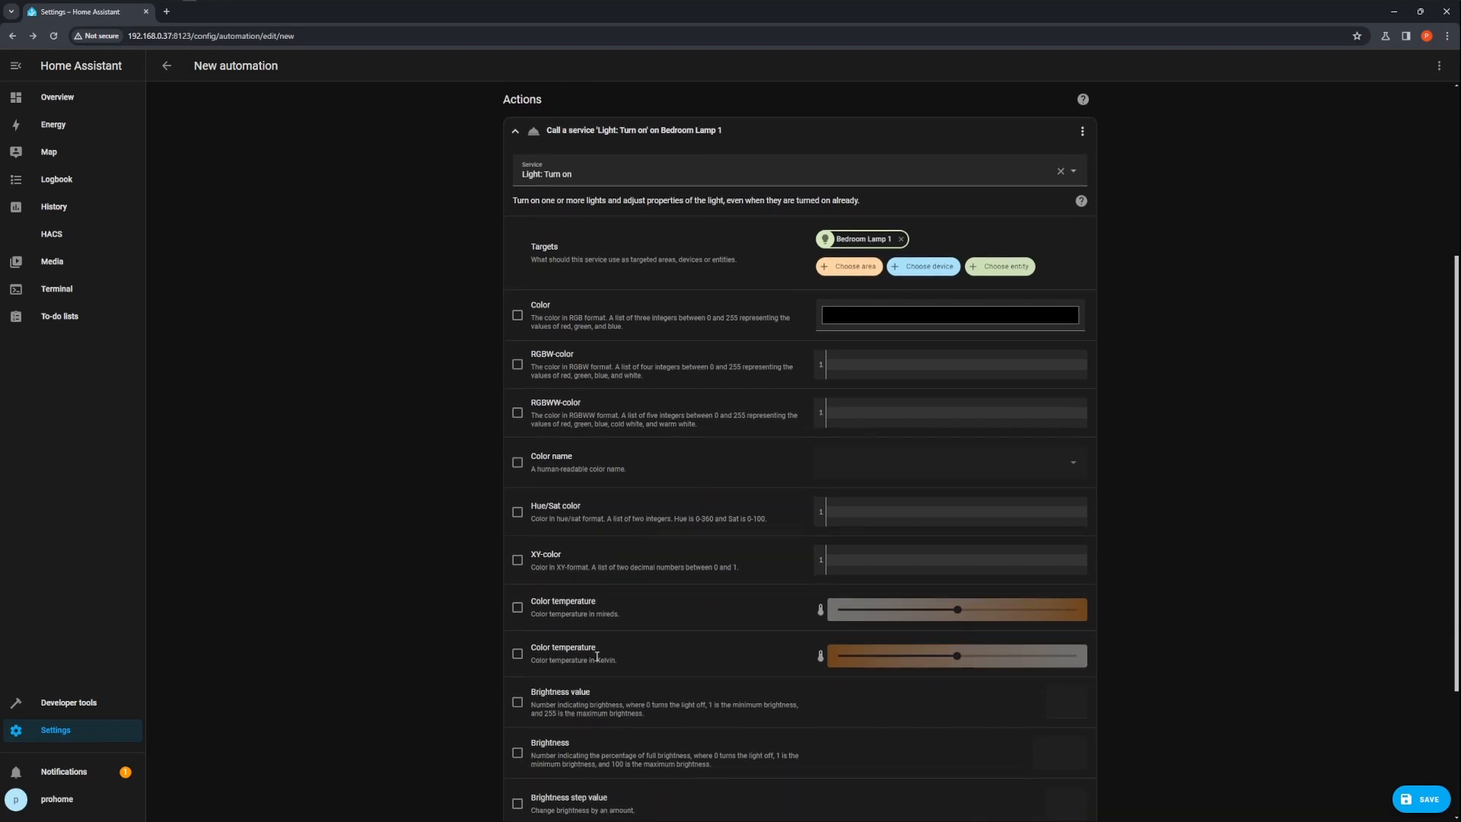
pyautogui.click(518, 655)
pyautogui.moveTo(960, 659)
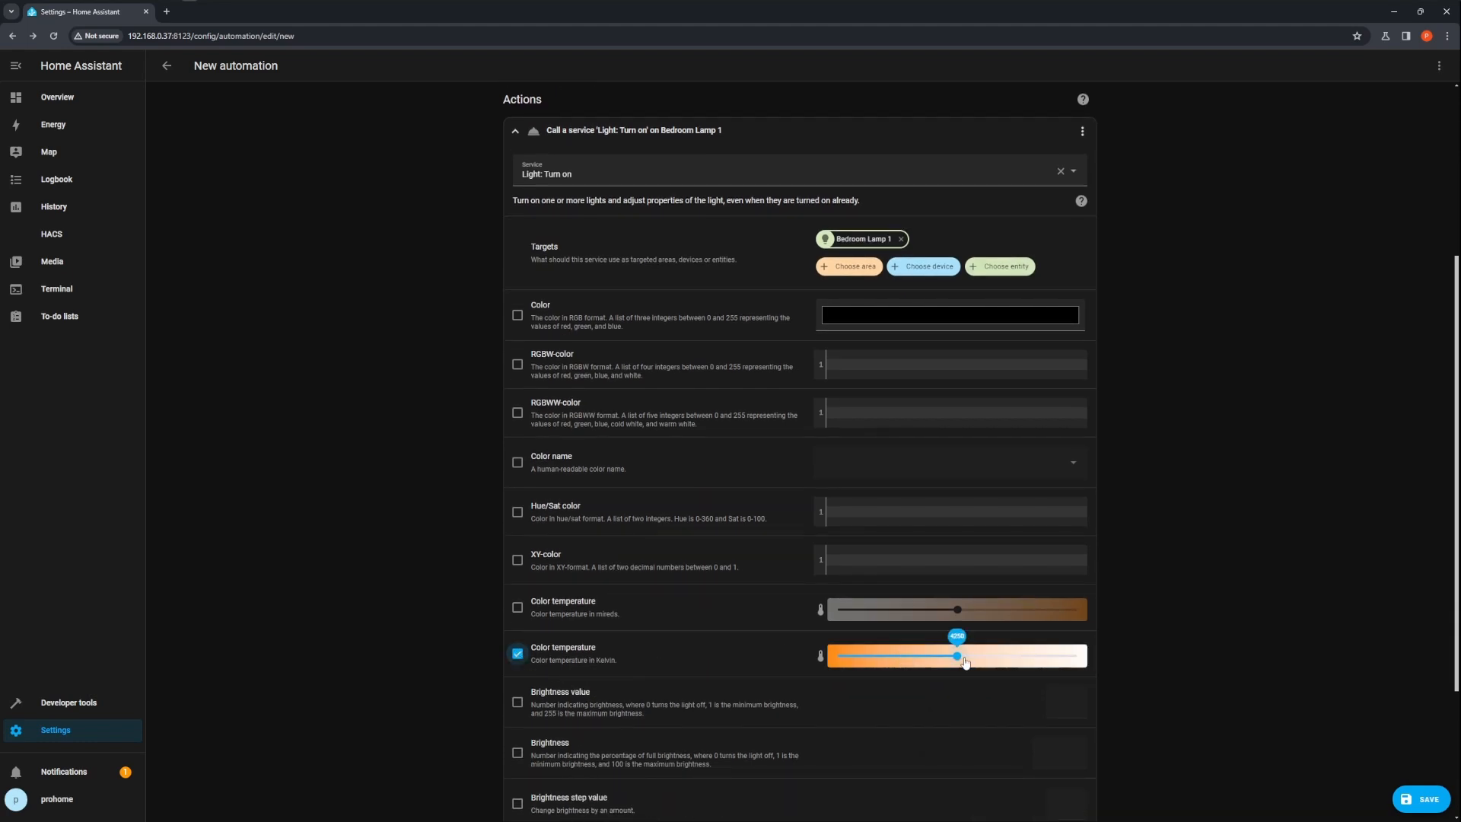
pyautogui.moveTo(961, 660); pyautogui.dragTo(918, 659)
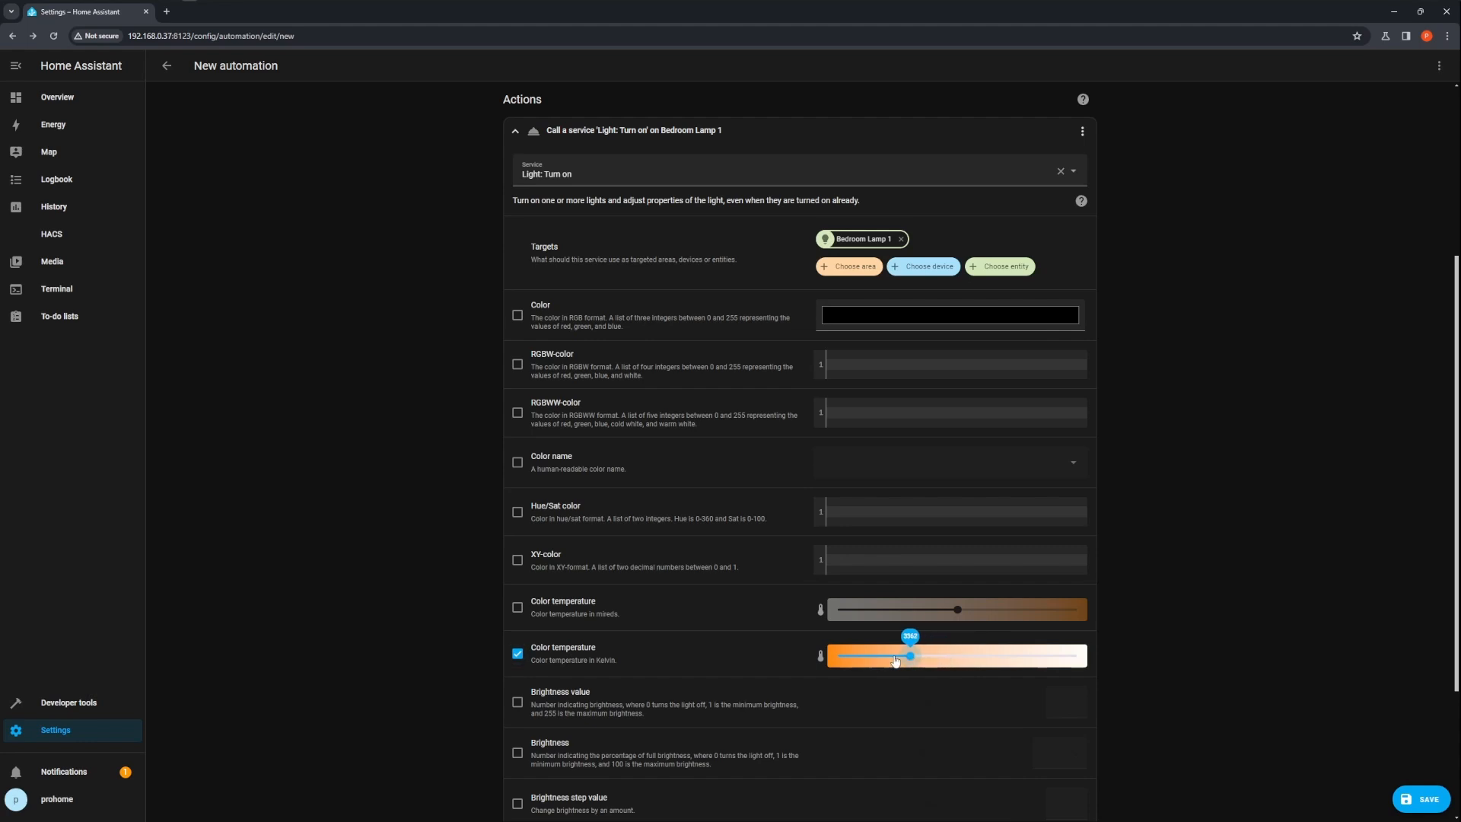
pyautogui.click(880, 657)
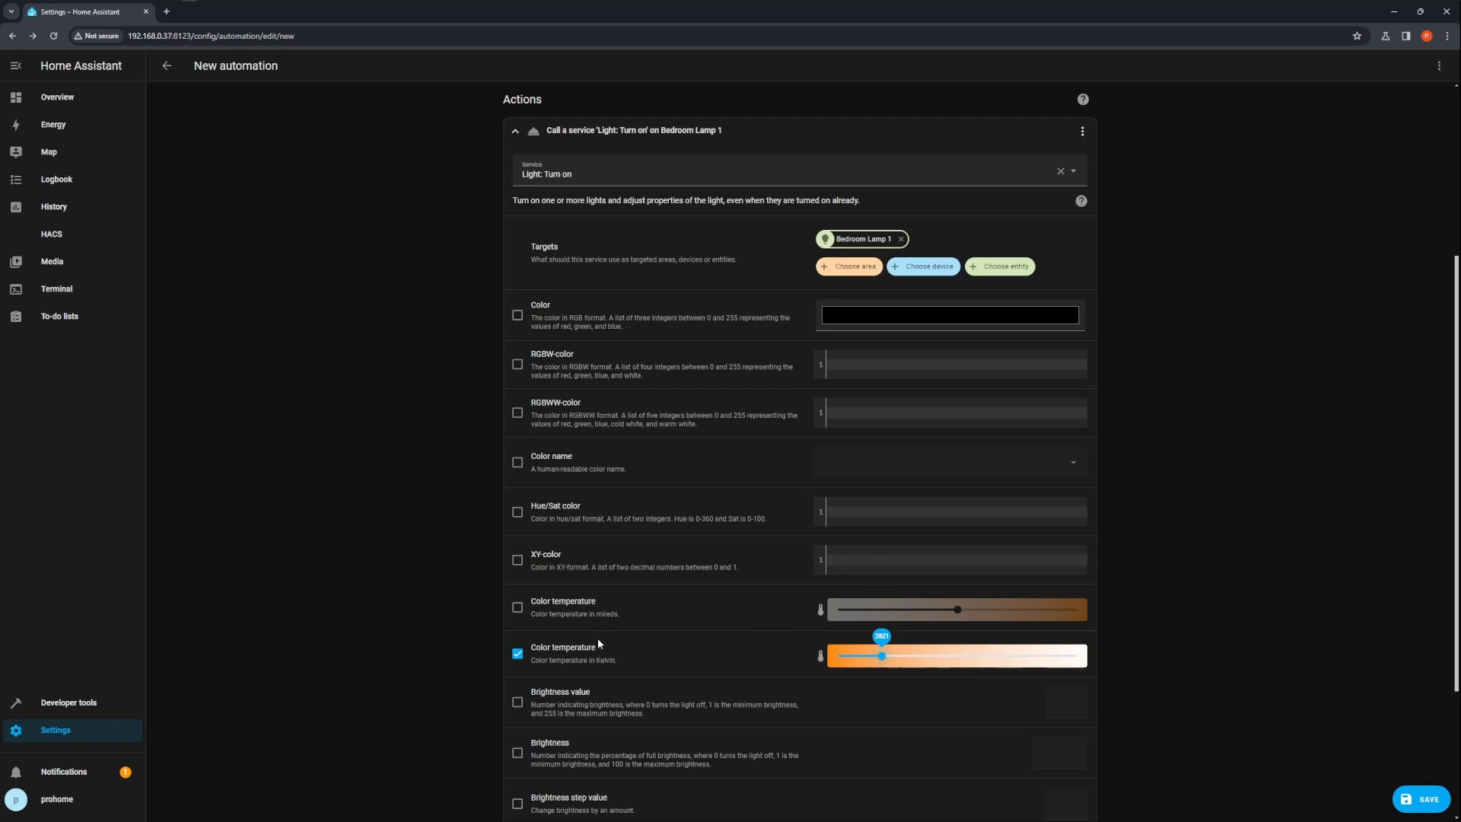
# Enable the Brightness option and set it to 25 %
pyautogui.scroll(-3, 622, 561)
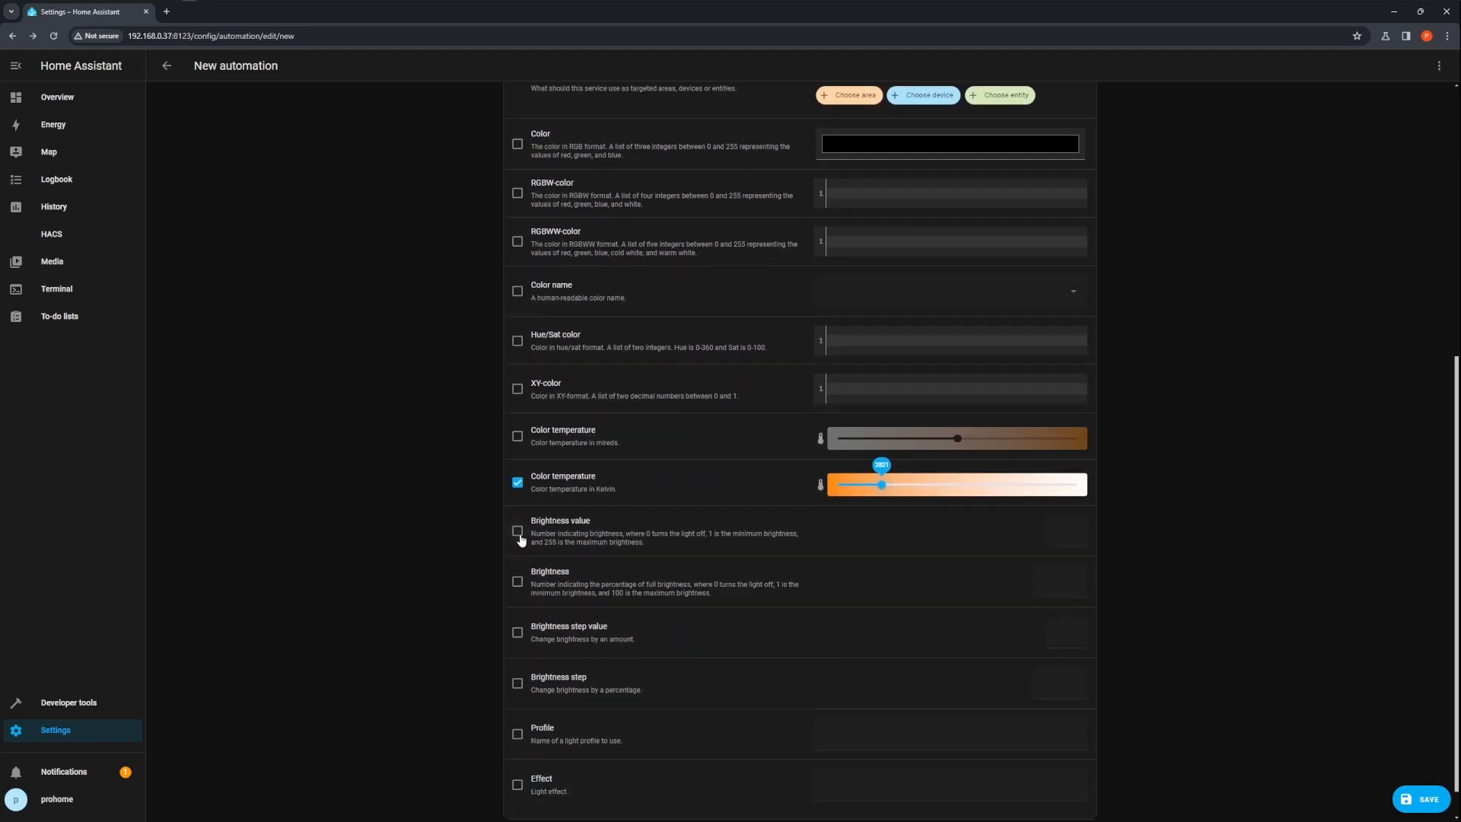
pyautogui.click(518, 582)
pyautogui.moveTo(930, 588)
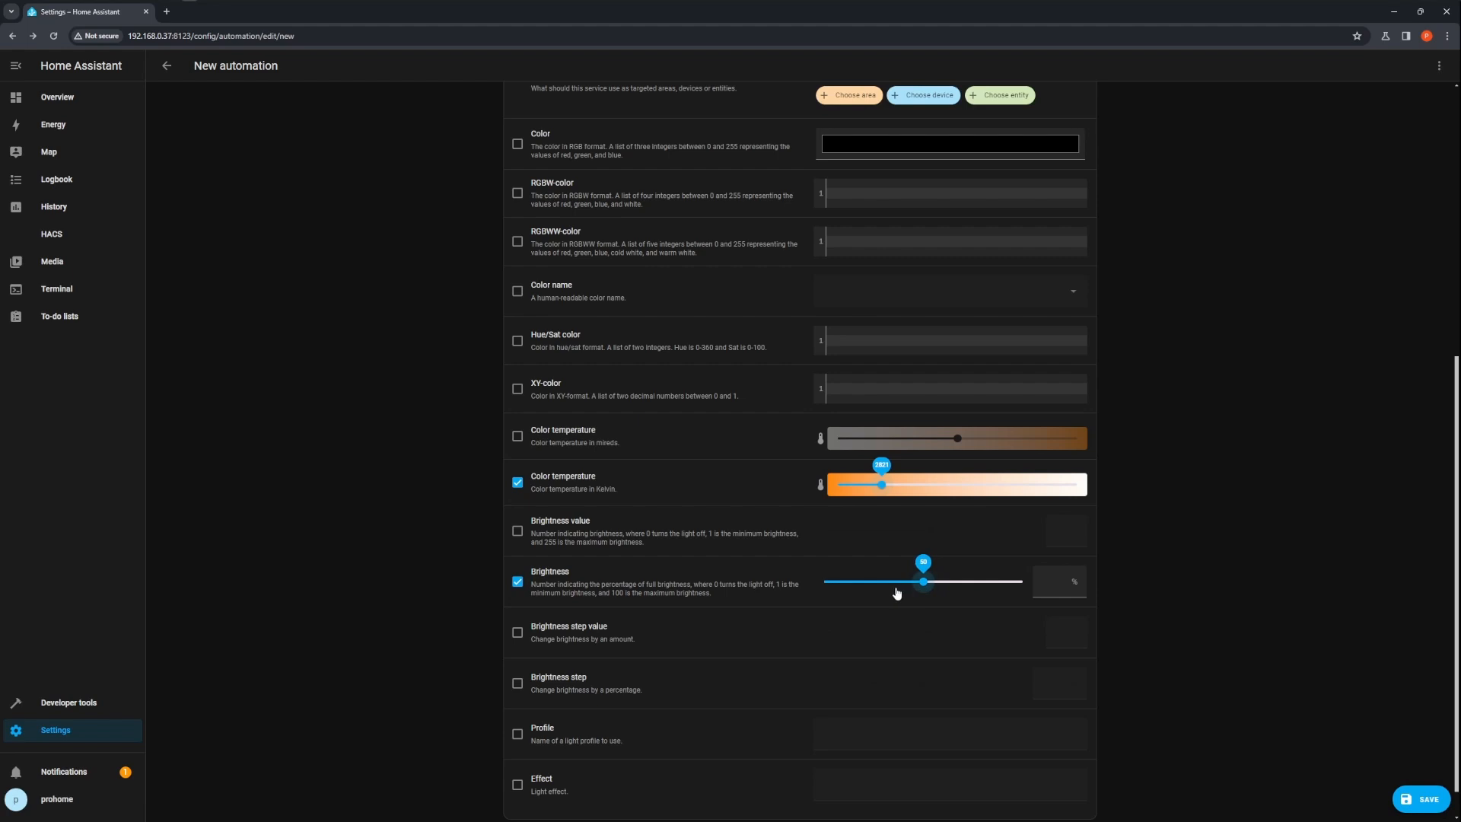
pyautogui.click(865, 585)
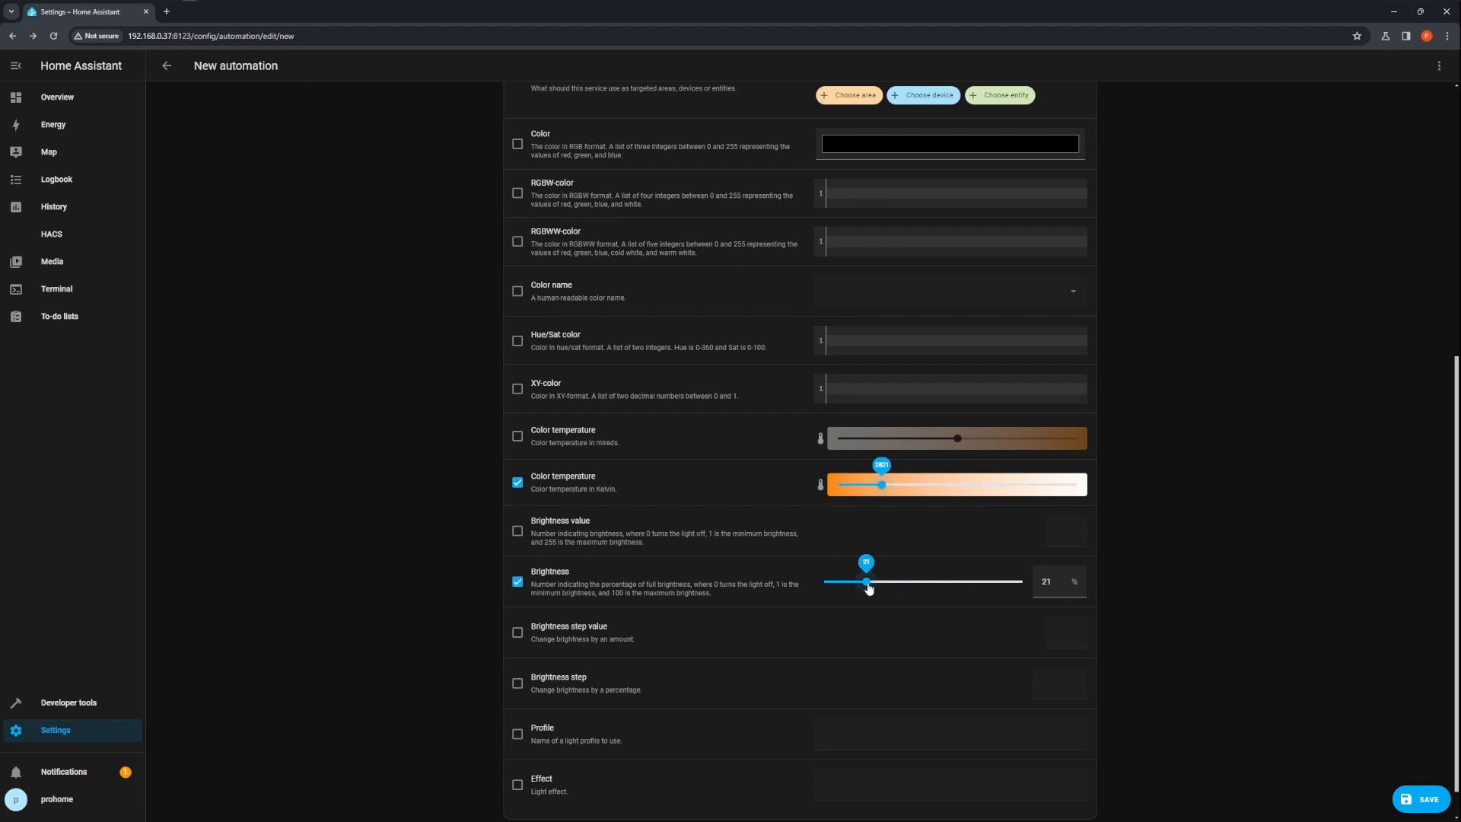
pyautogui.doubleClick(1068, 584)
pyautogui.write('25')
pyautogui.click(455, 603)
# Save the automation named Light - Sundown with the description Turns on the bedroom lamp when the sun sets
pyautogui.scroll(-1, 462, 599)
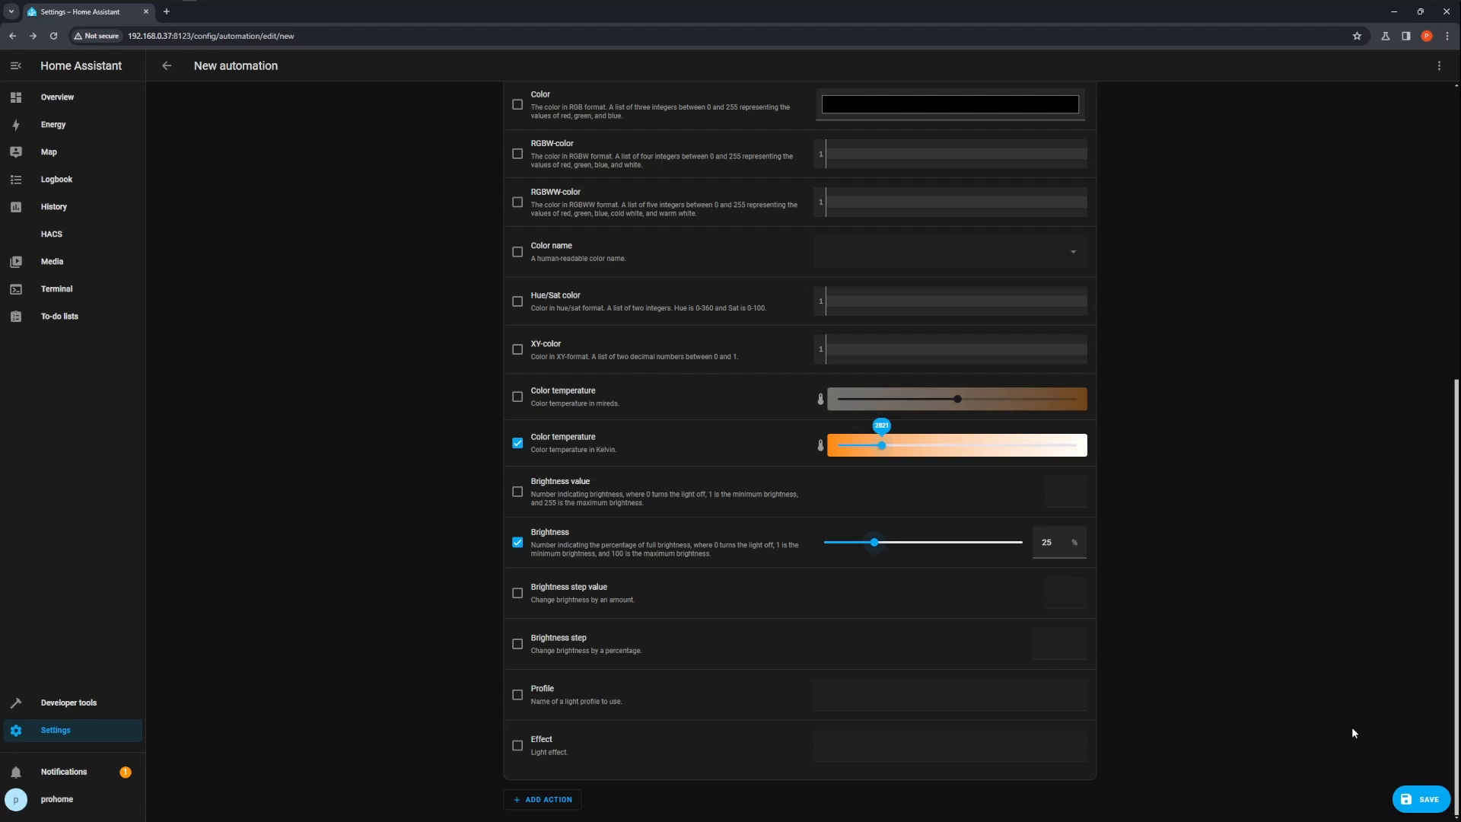
pyautogui.click(1413, 798)
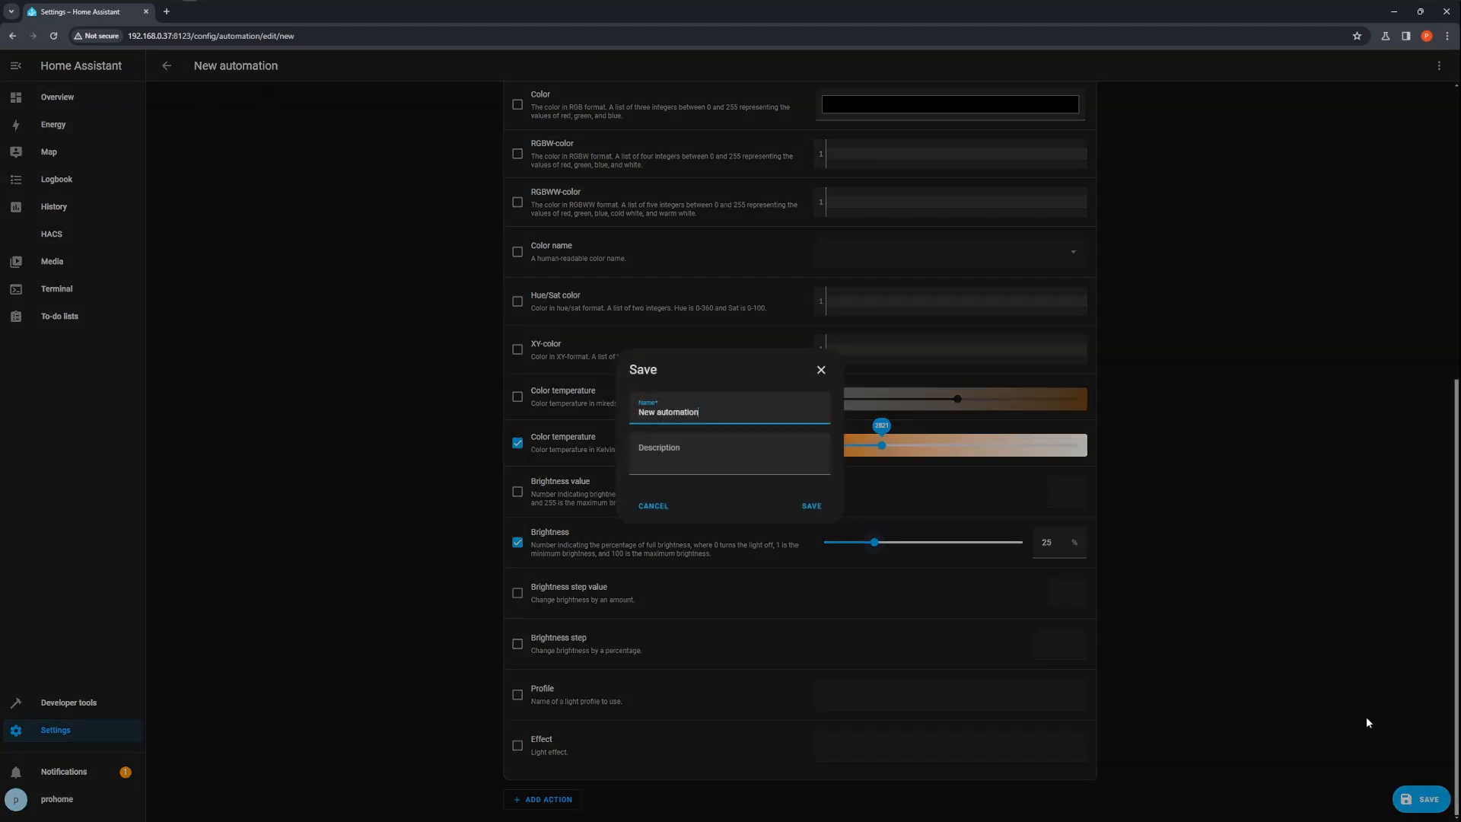
pyautogui.hotkey('ctrl', 'a')
pyautogui.write('Light - Sundown')
pyautogui.click(679, 450)
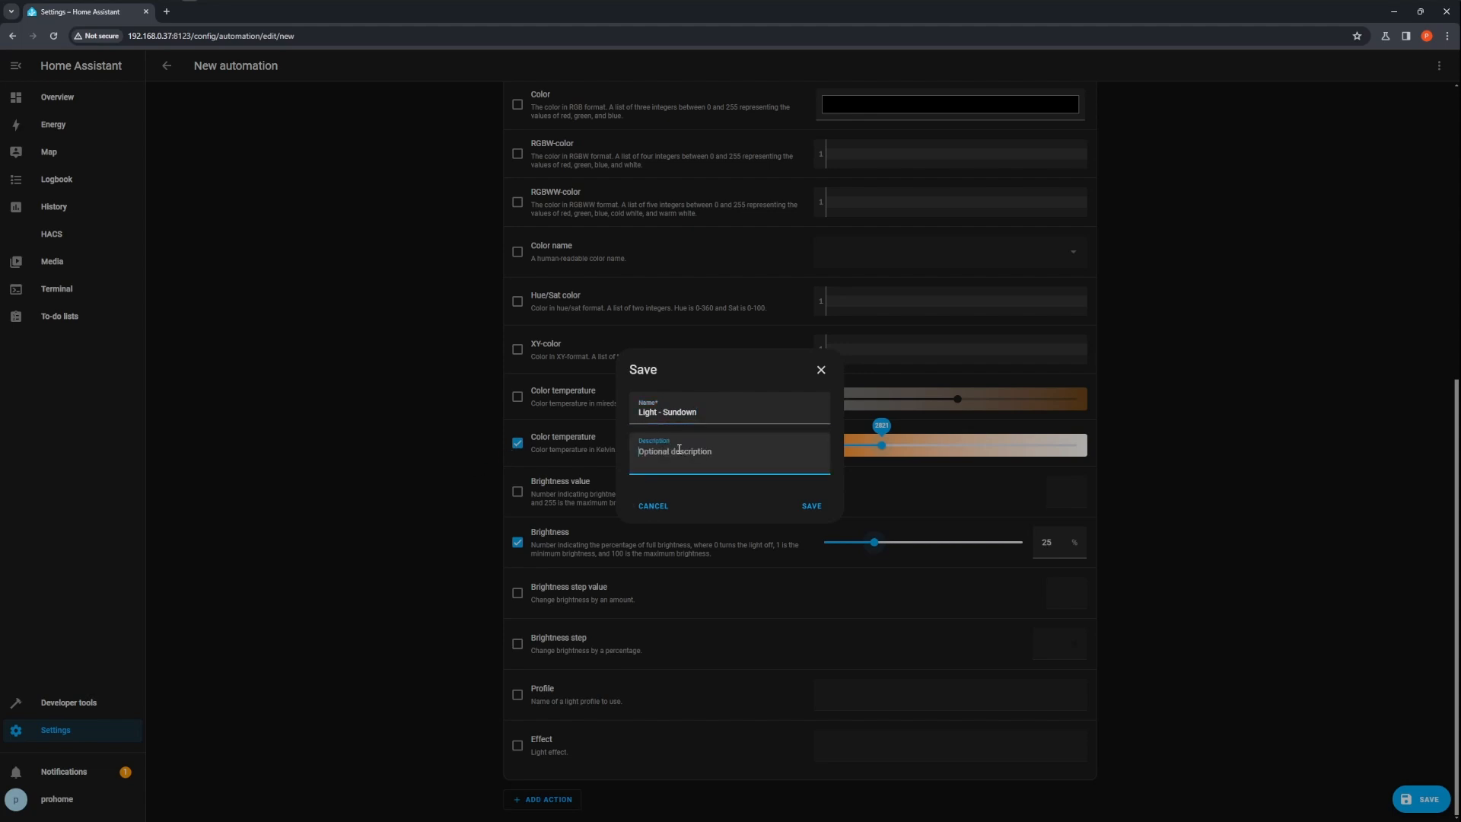
pyautogui.write('D')
pyautogui.write('urns on')
pyautogui.write(' the bedroom lamp when ')
pyautogui.write('the')
pyautogui.write(' sun sets.')
pyautogui.click(817, 507)
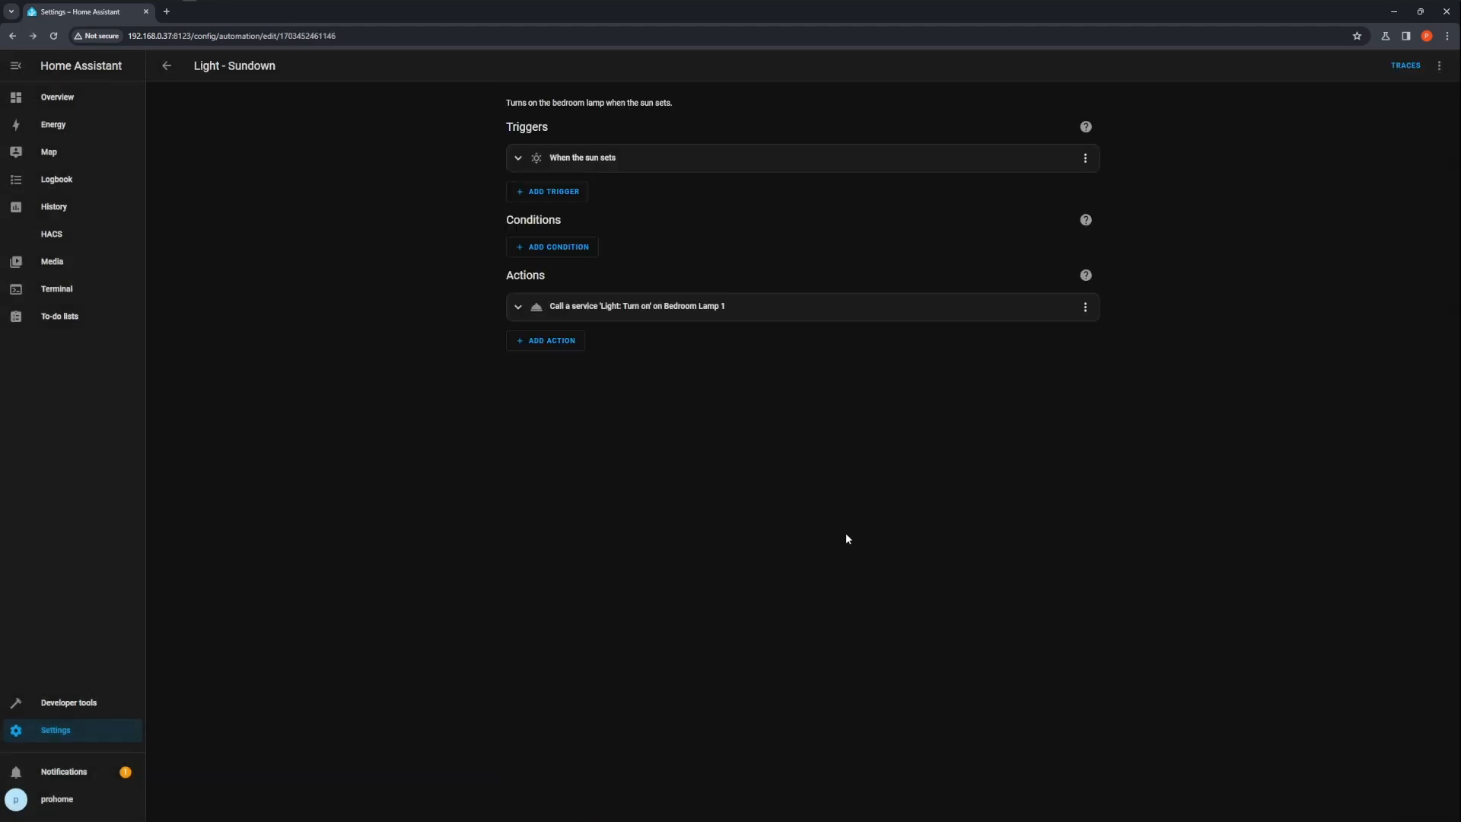